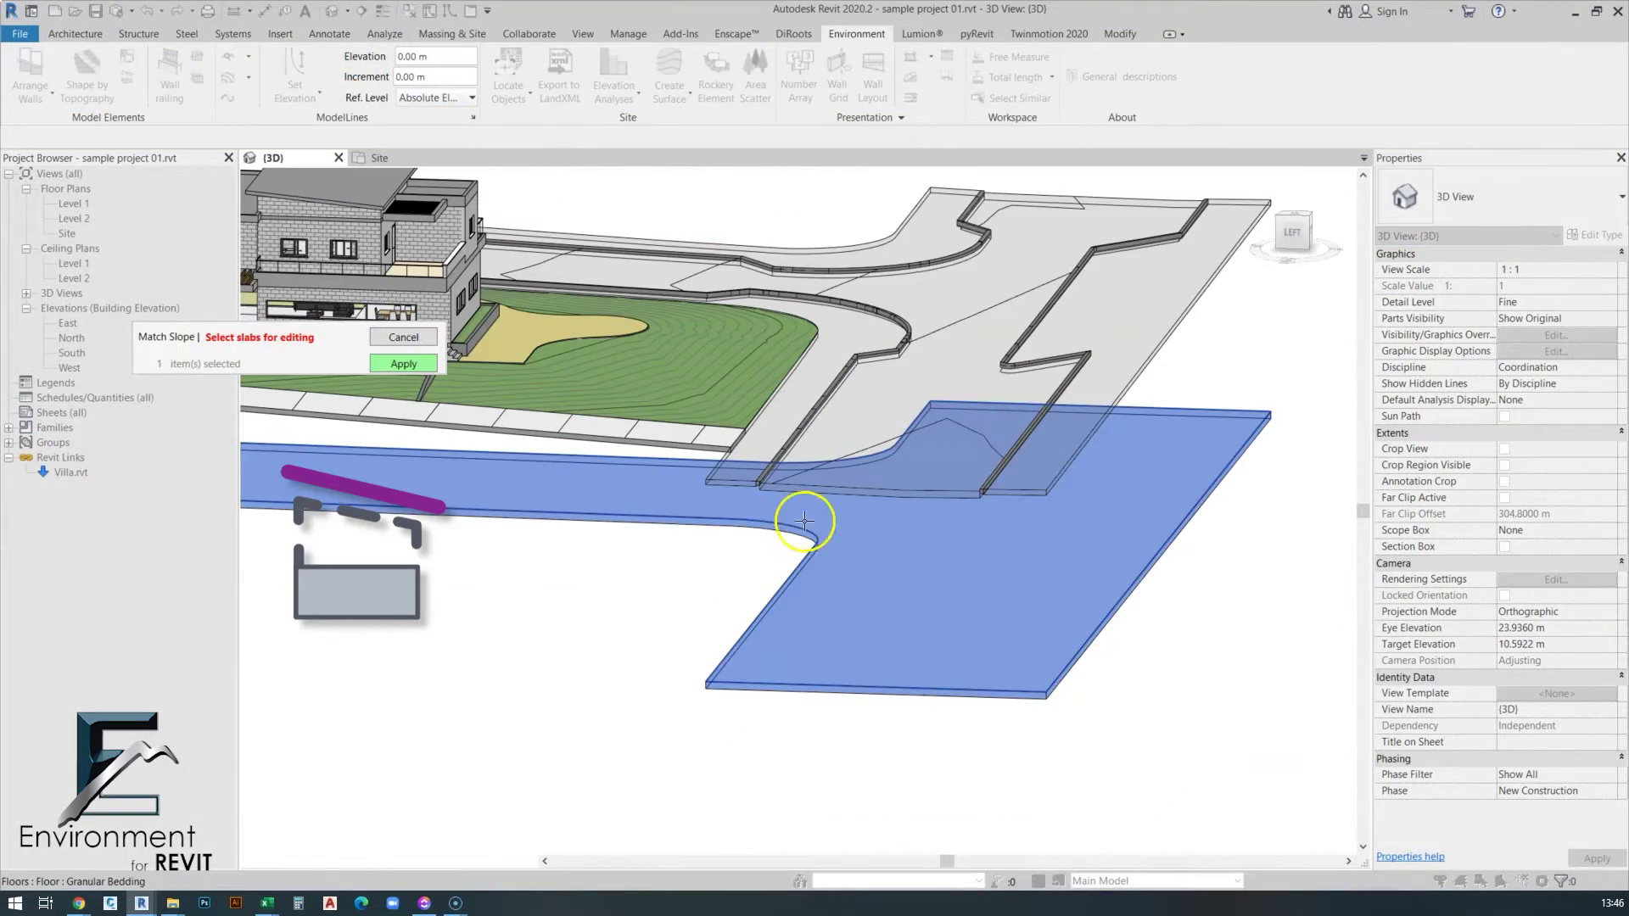
- Match the Granular Bedding slab Top To Base without resetting its existing shape, then show the Site plan
{"action": "left_click", "coordinate": [404, 364]}
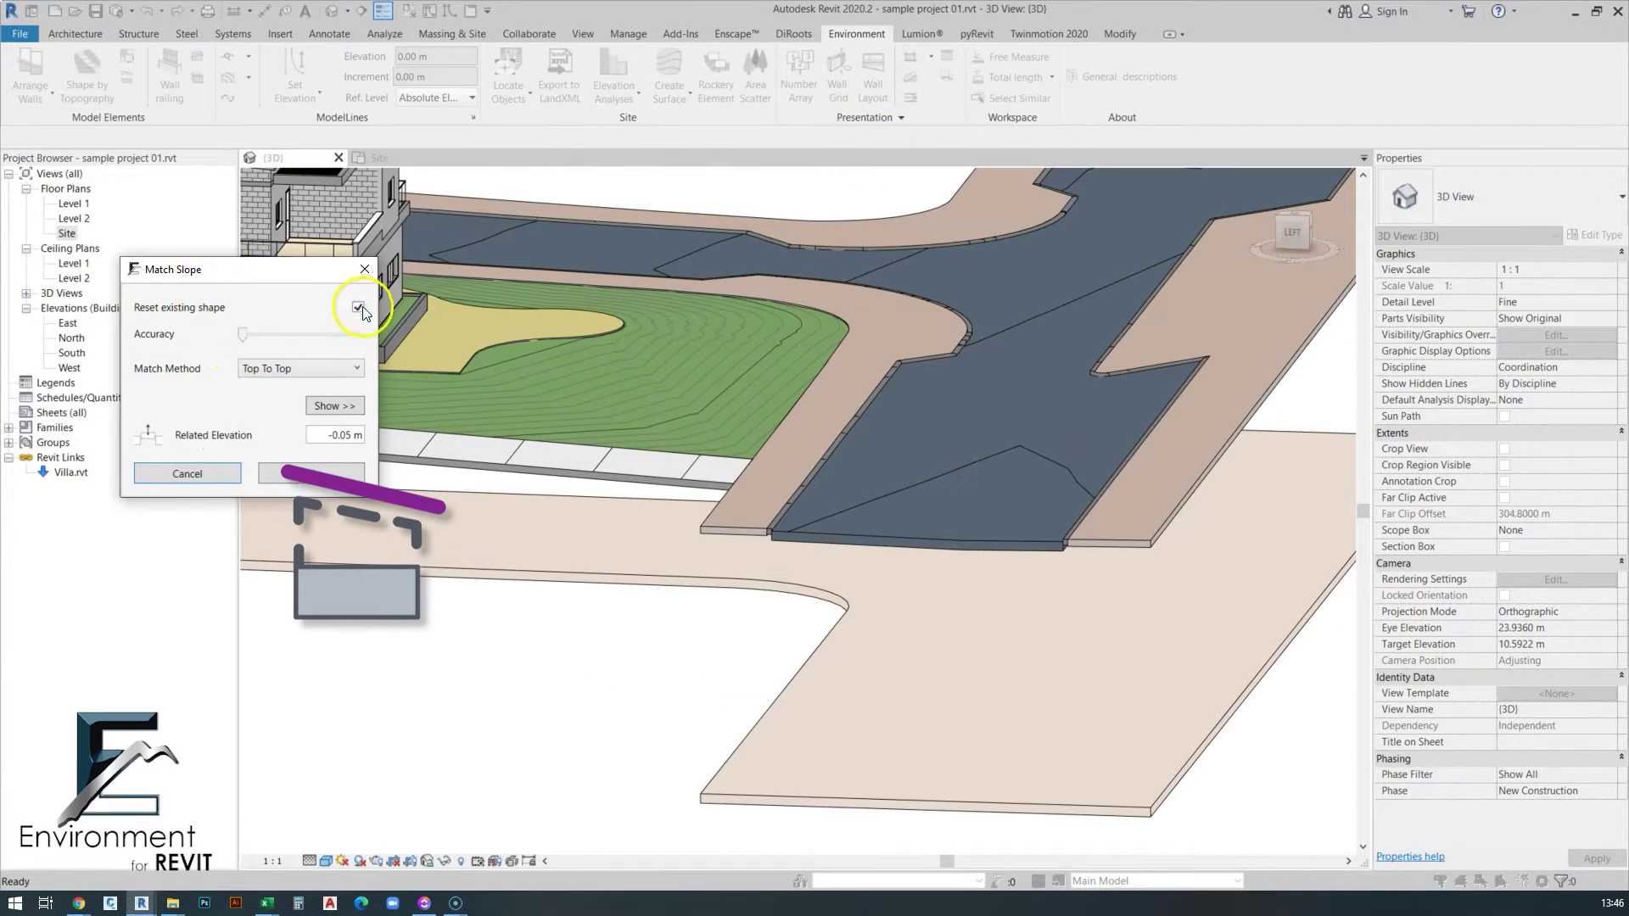
{"action": "left_click", "coordinate": [358, 307]}
{"action": "left_click", "coordinate": [301, 367]}
{"action": "left_click", "coordinate": [272, 399]}
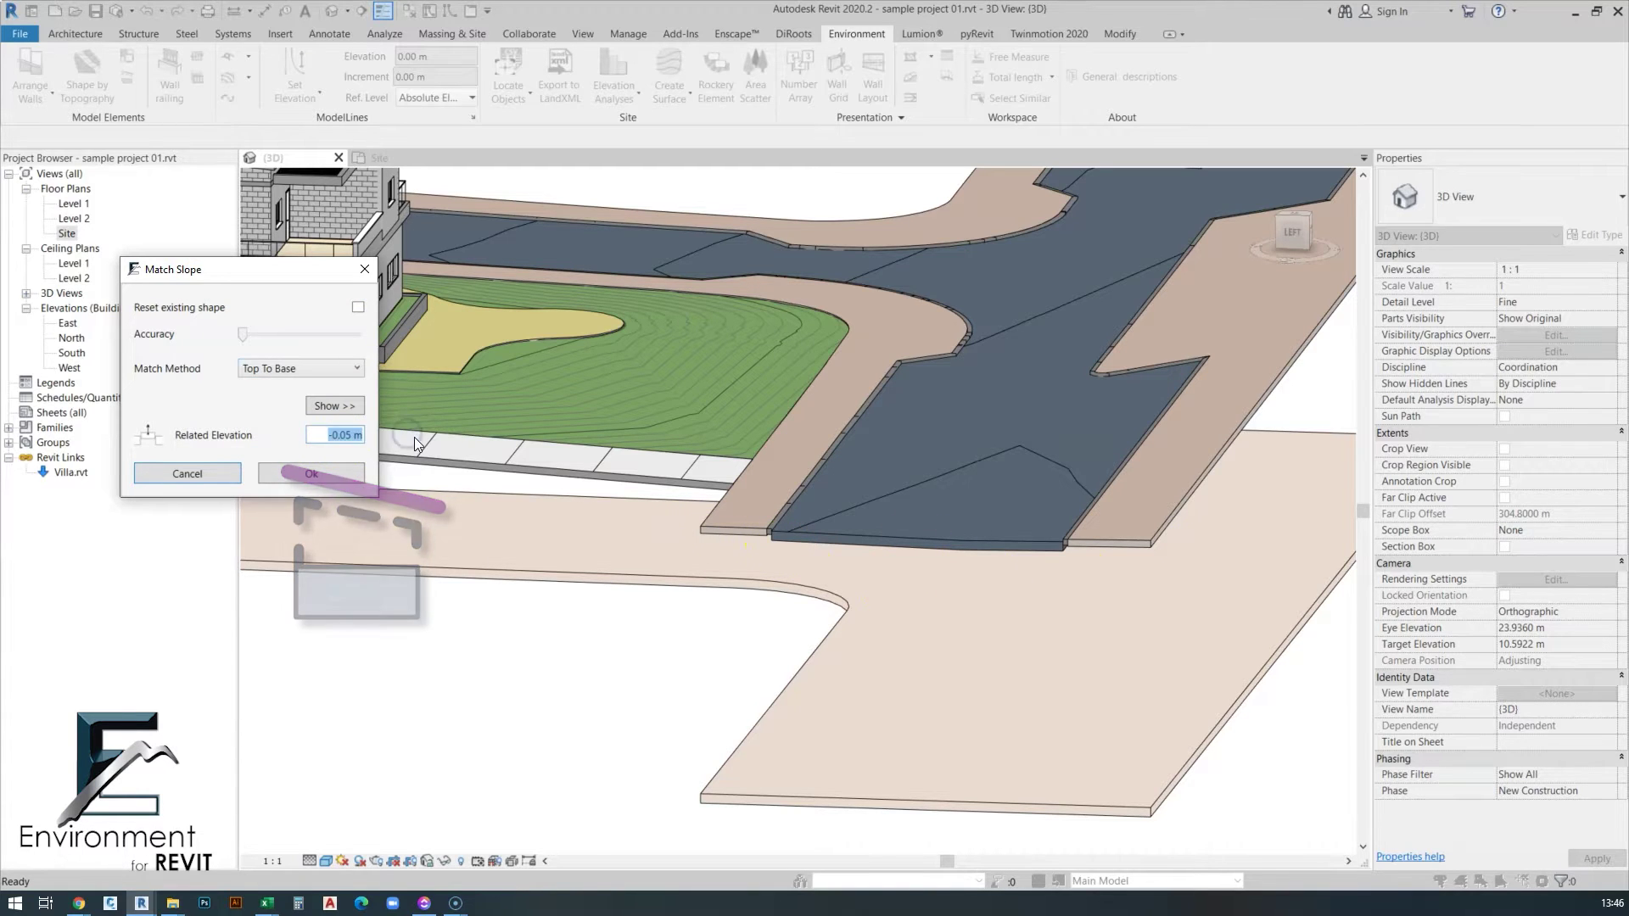
{"action": "left_click", "coordinate": [318, 474]}
{"action": "left_click", "coordinate": [424, 573]}
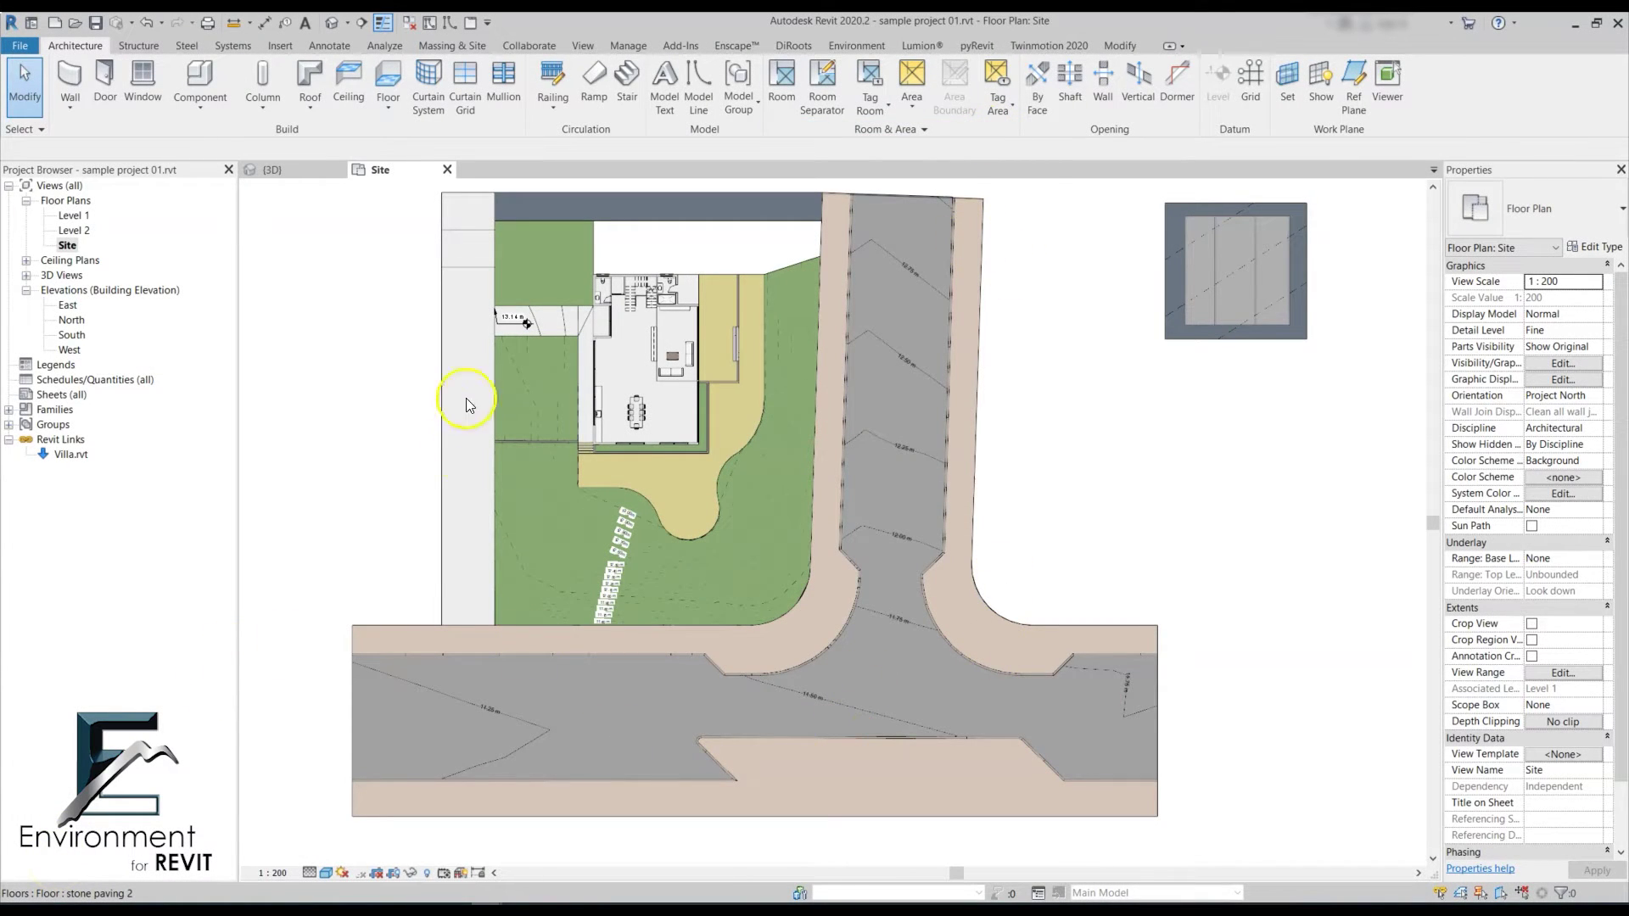
- Switch to the {3D} view of the site and house
{"action": "left_click", "coordinate": [268, 169]}
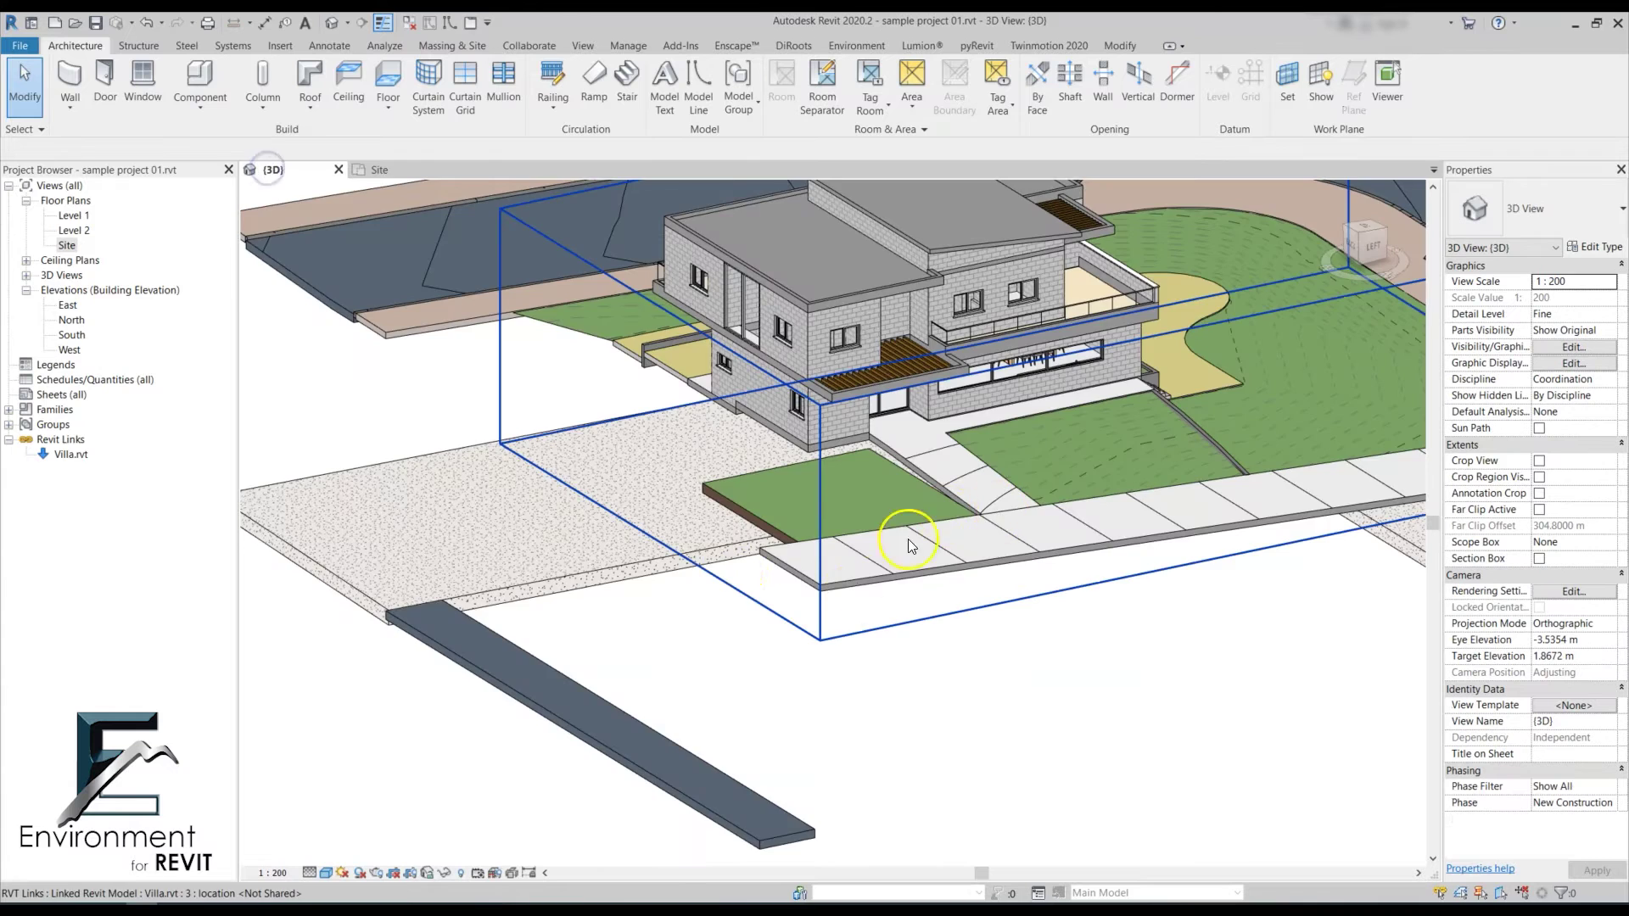
{"action": "scroll", "coordinate": [908, 538], "scroll_direction": "down", "scroll_amount": 4}
{"action": "scroll", "coordinate": [1044, 647], "scroll_direction": "up", "scroll_amount": 2}
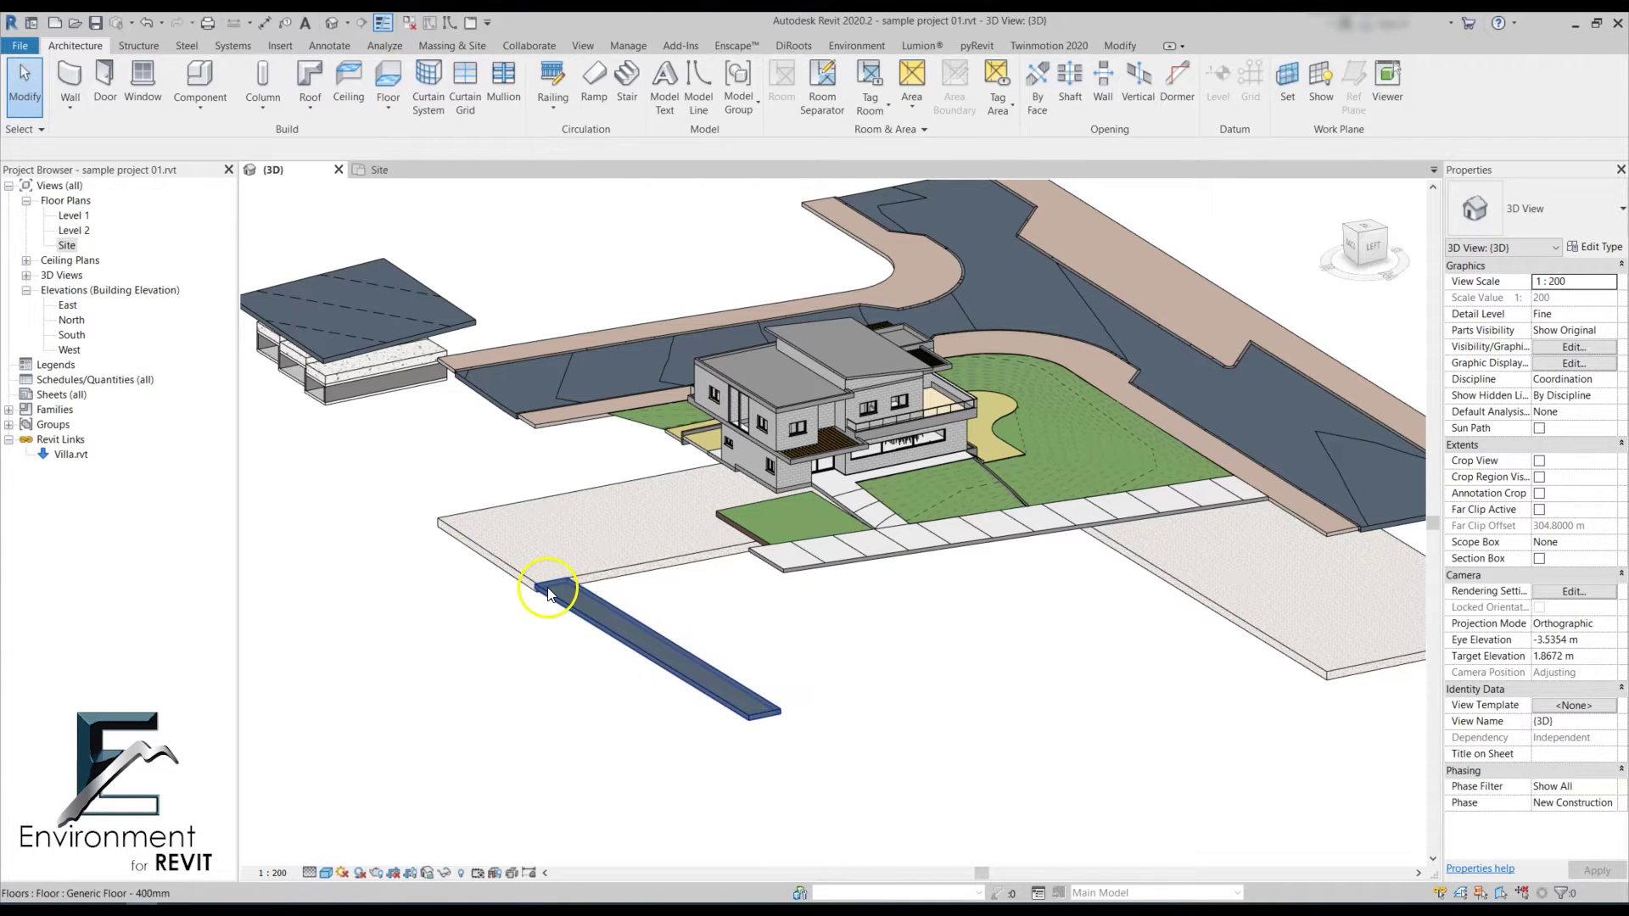
- Select the narrow floor strip, the stone paving floor and the linked Villa model to inspect them
{"action": "left_click", "coordinate": [587, 608]}
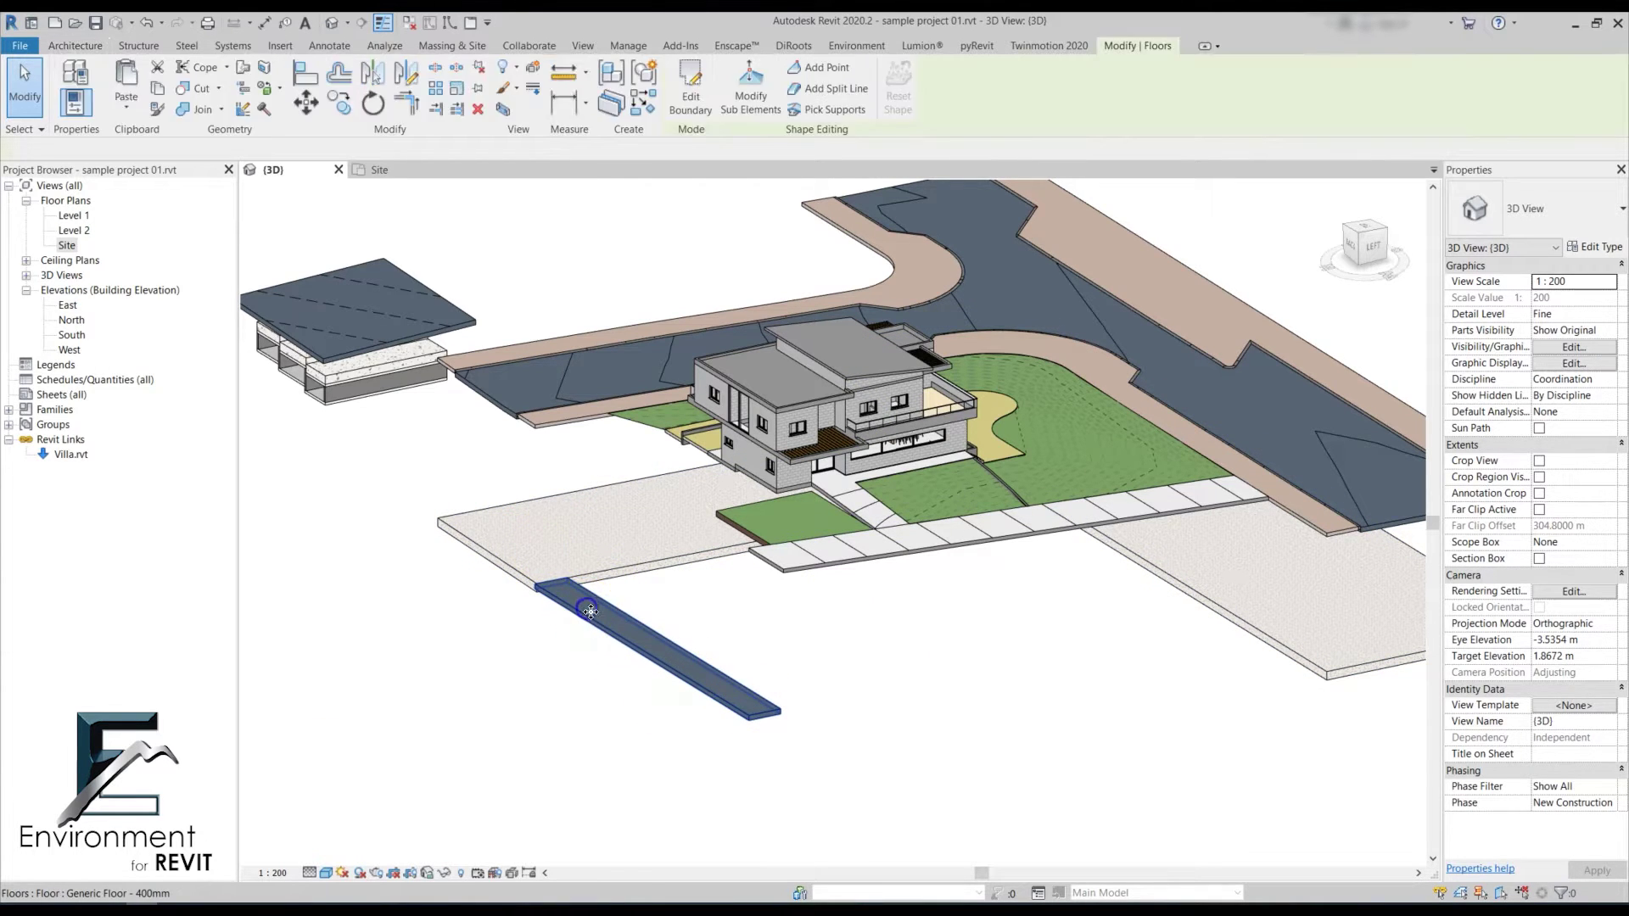
{"action": "scroll", "coordinate": [649, 474], "scroll_direction": "up", "scroll_amount": 2}
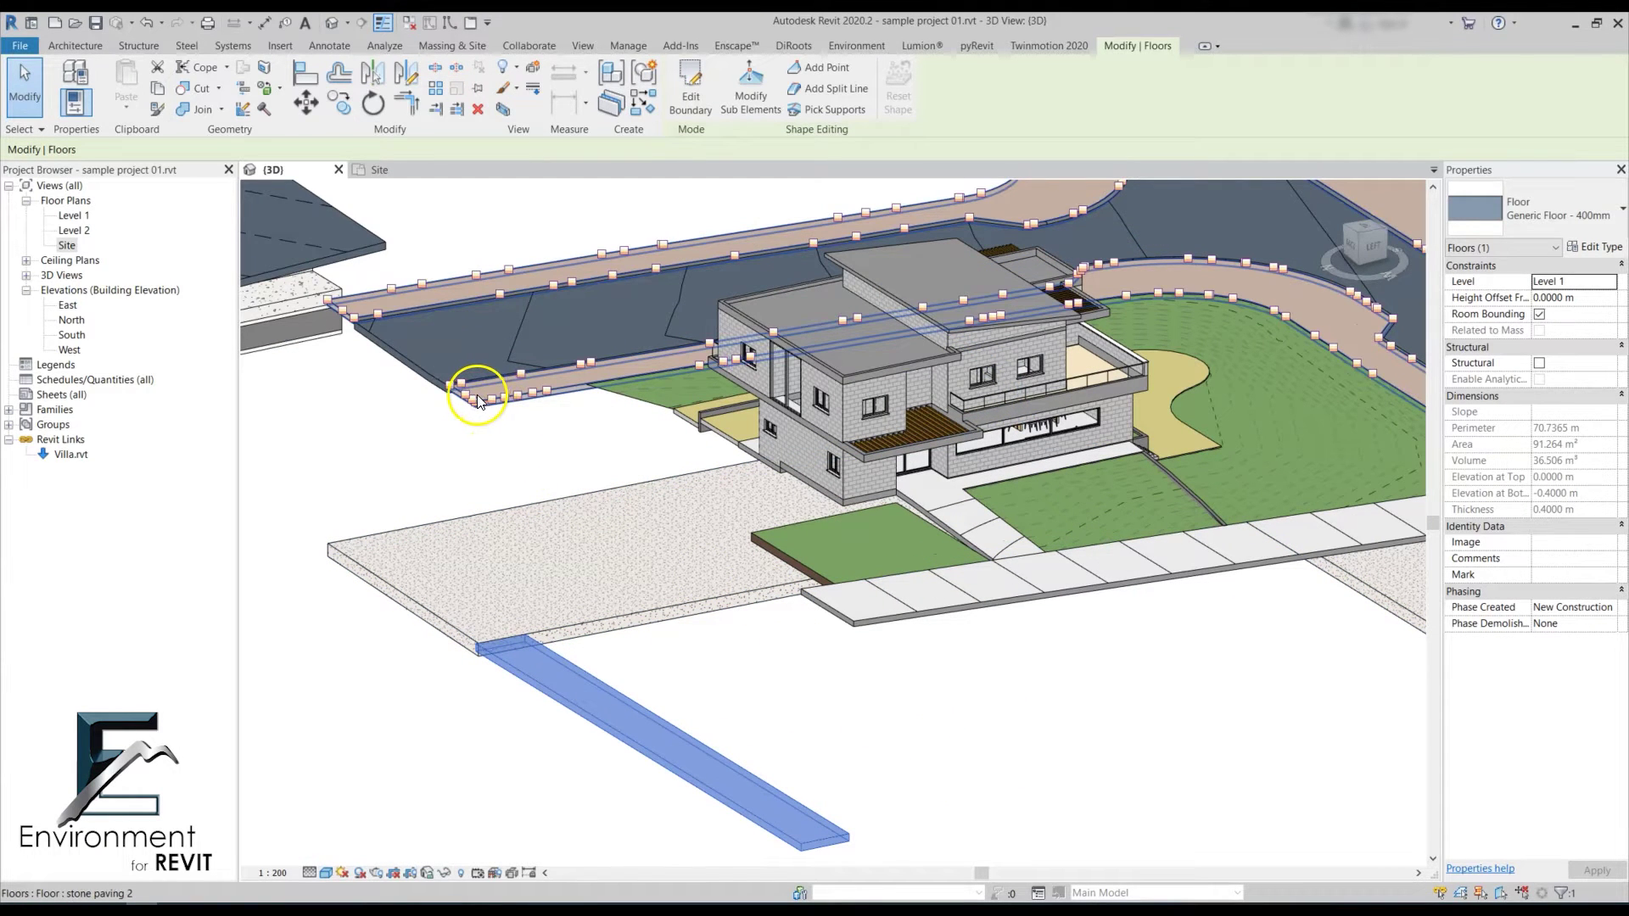
{"action": "left_click", "coordinate": [613, 378]}
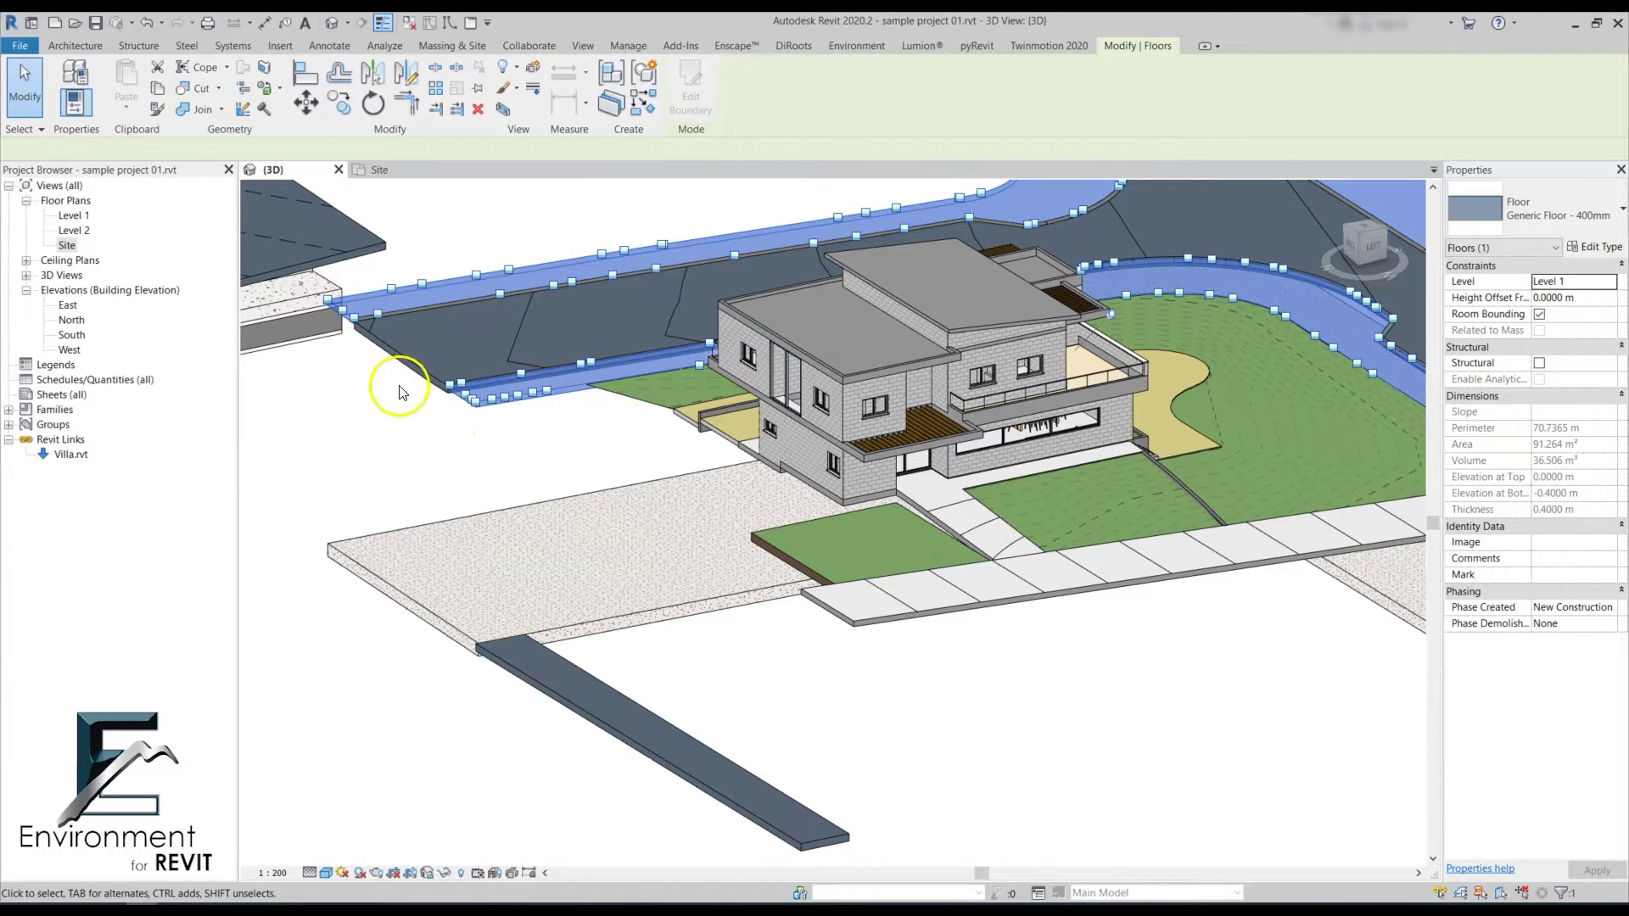
{"action": "left_click", "coordinate": [871, 616]}
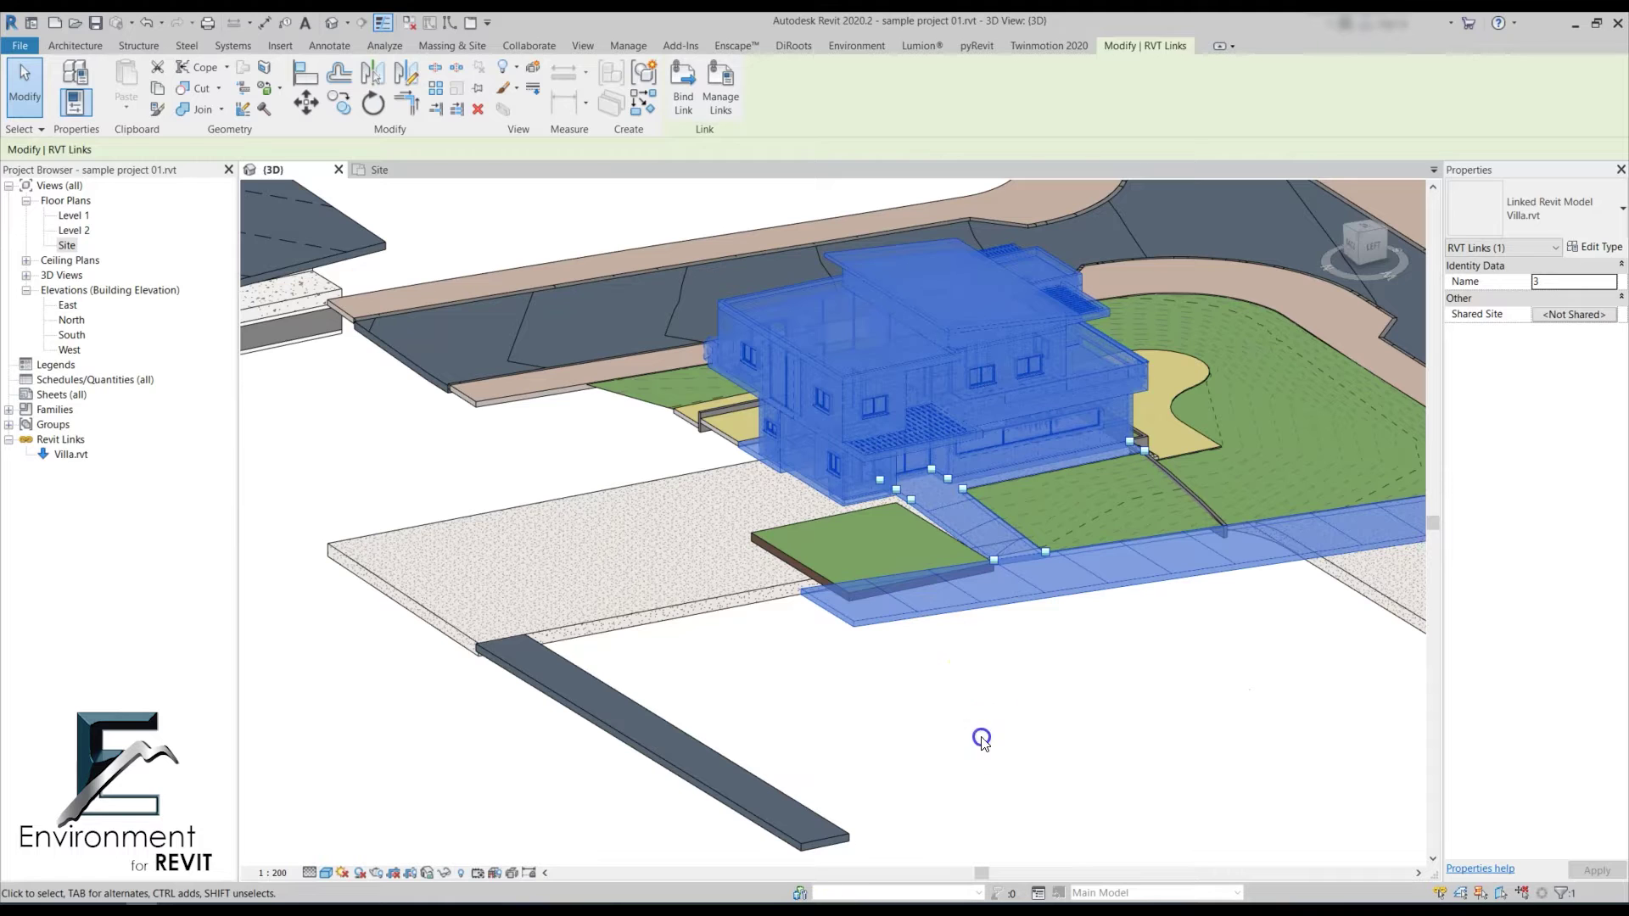
- Clear the selection and start Match Slope from the Environment tab, moving its prompt aside
{"action": "left_click", "coordinate": [981, 740]}
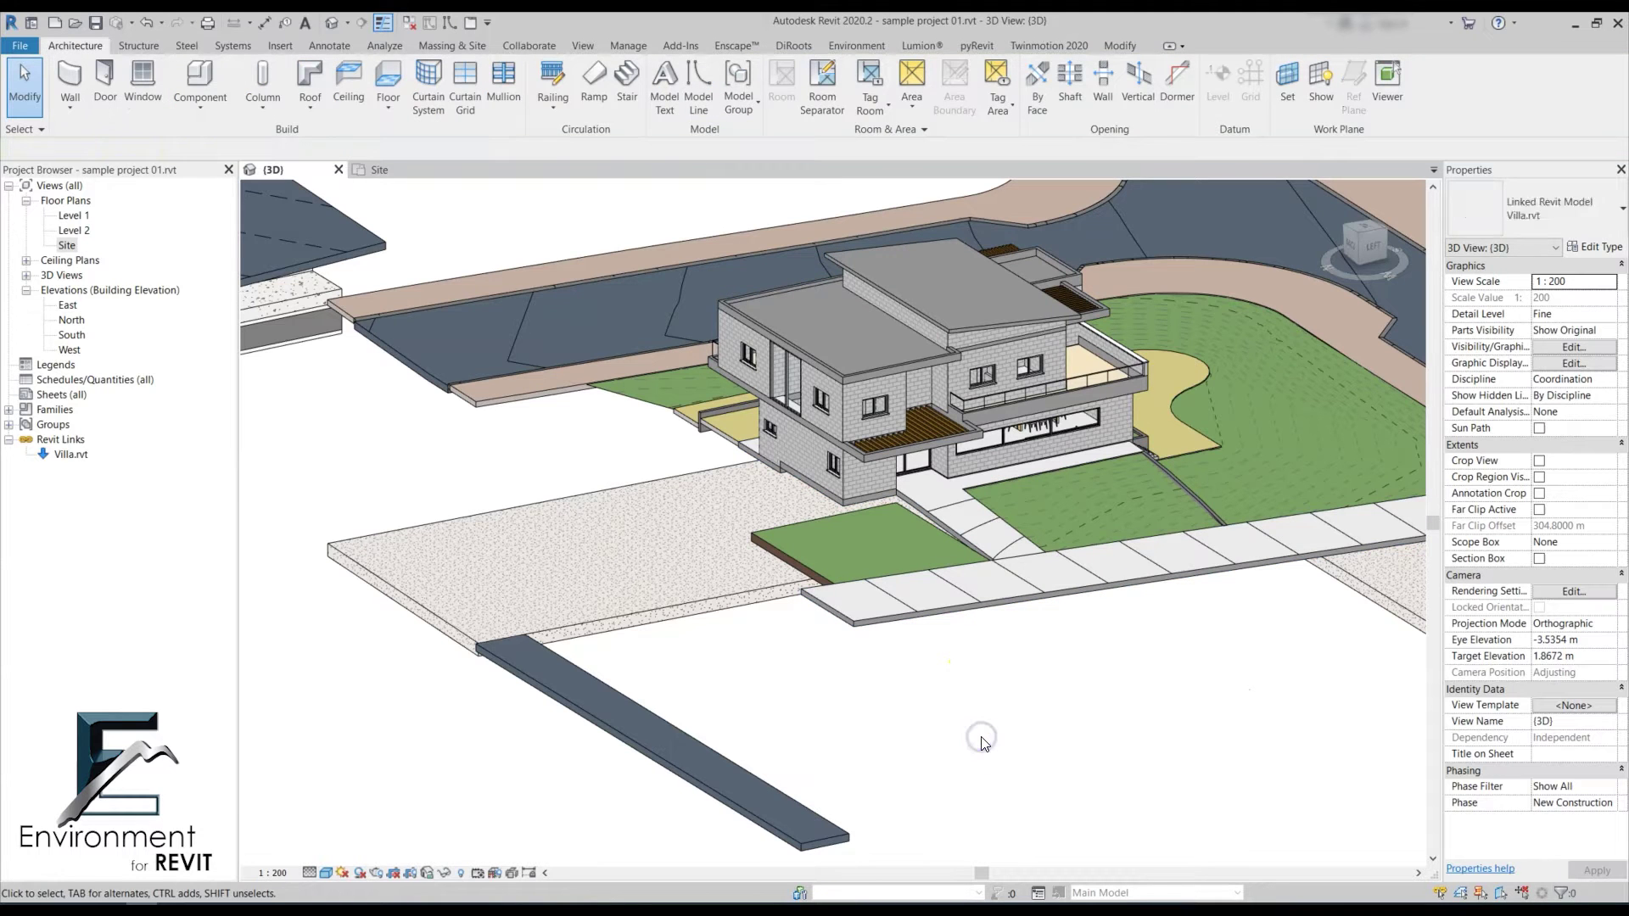
{"action": "left_click", "coordinate": [848, 46]}
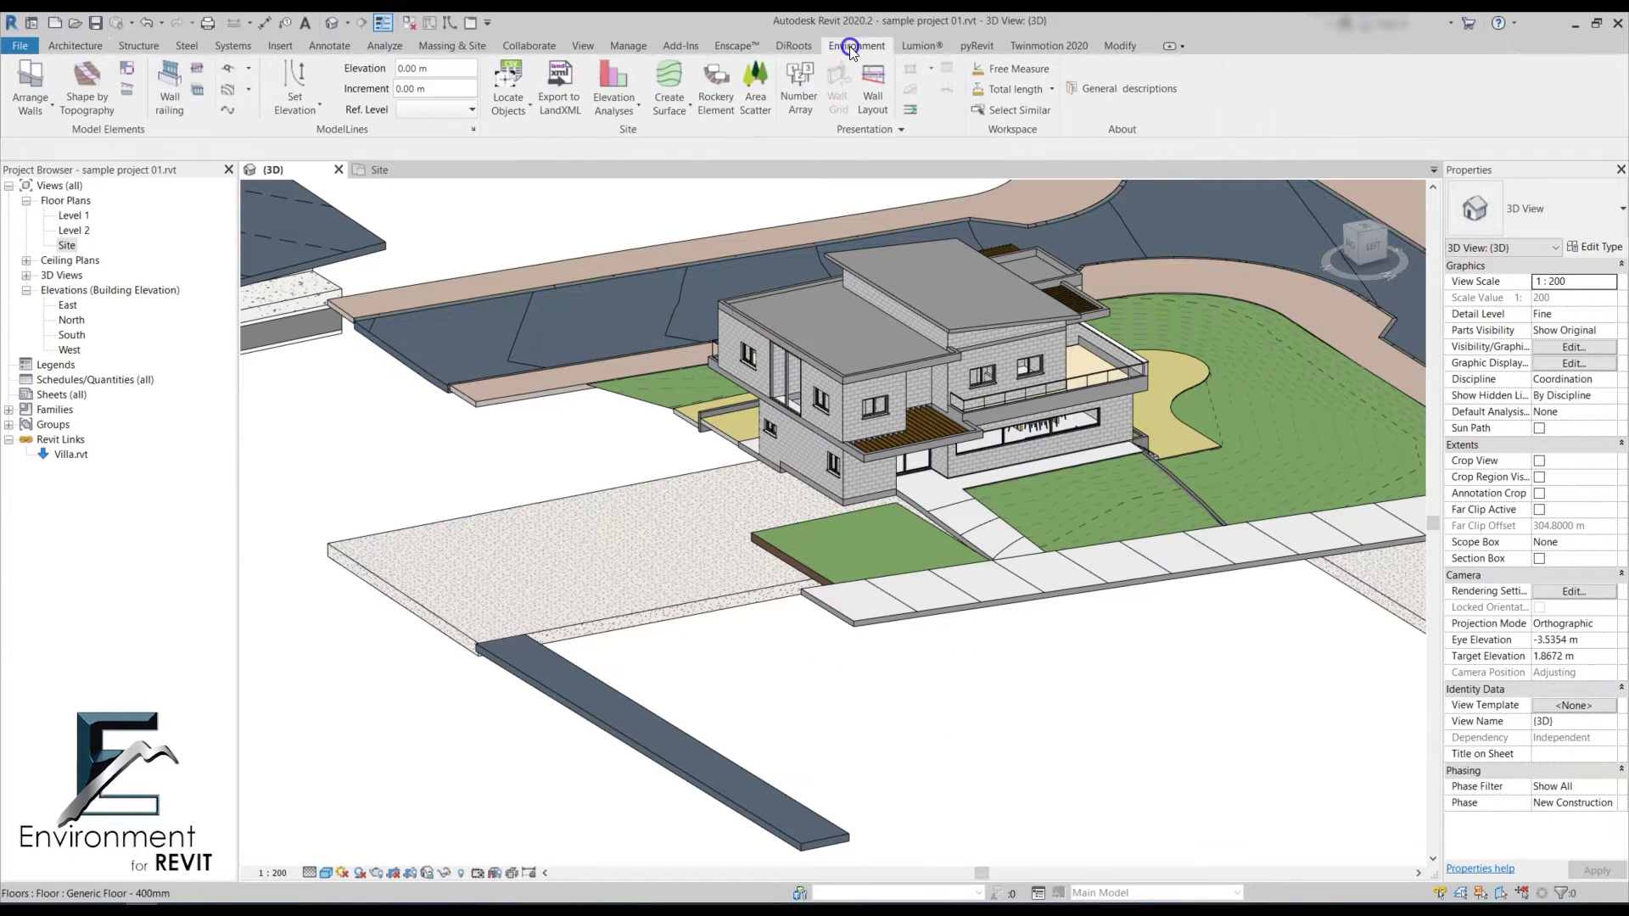
{"action": "left_click", "coordinate": [126, 90]}
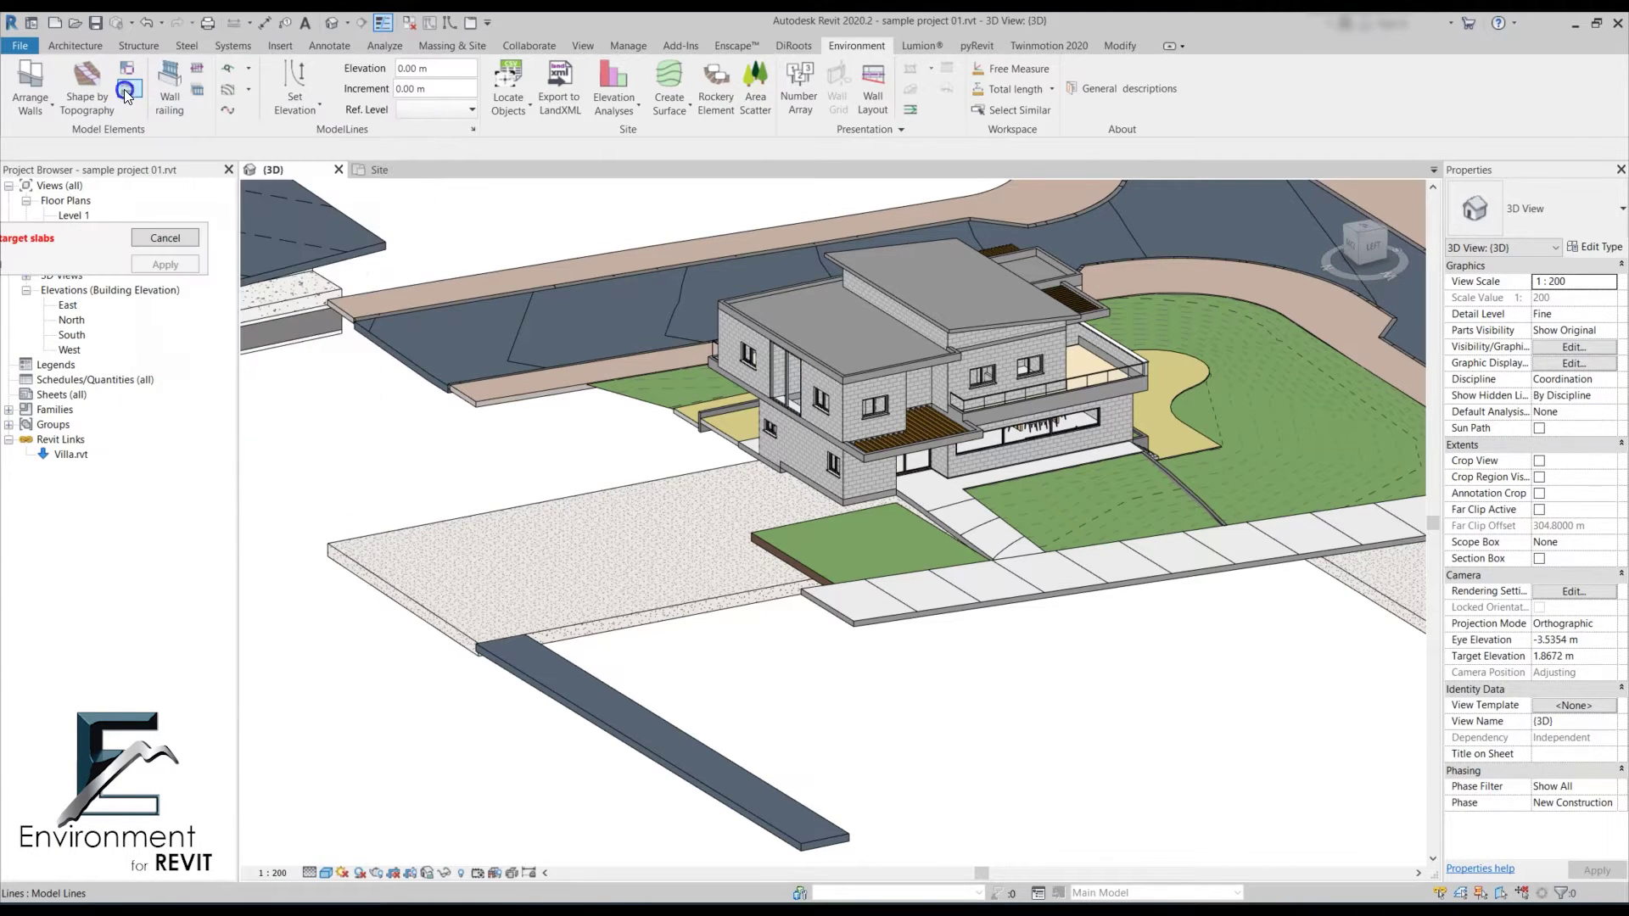
{"action": "left_click_drag", "start_coordinate": [103, 271], "coordinate": [301, 248]}
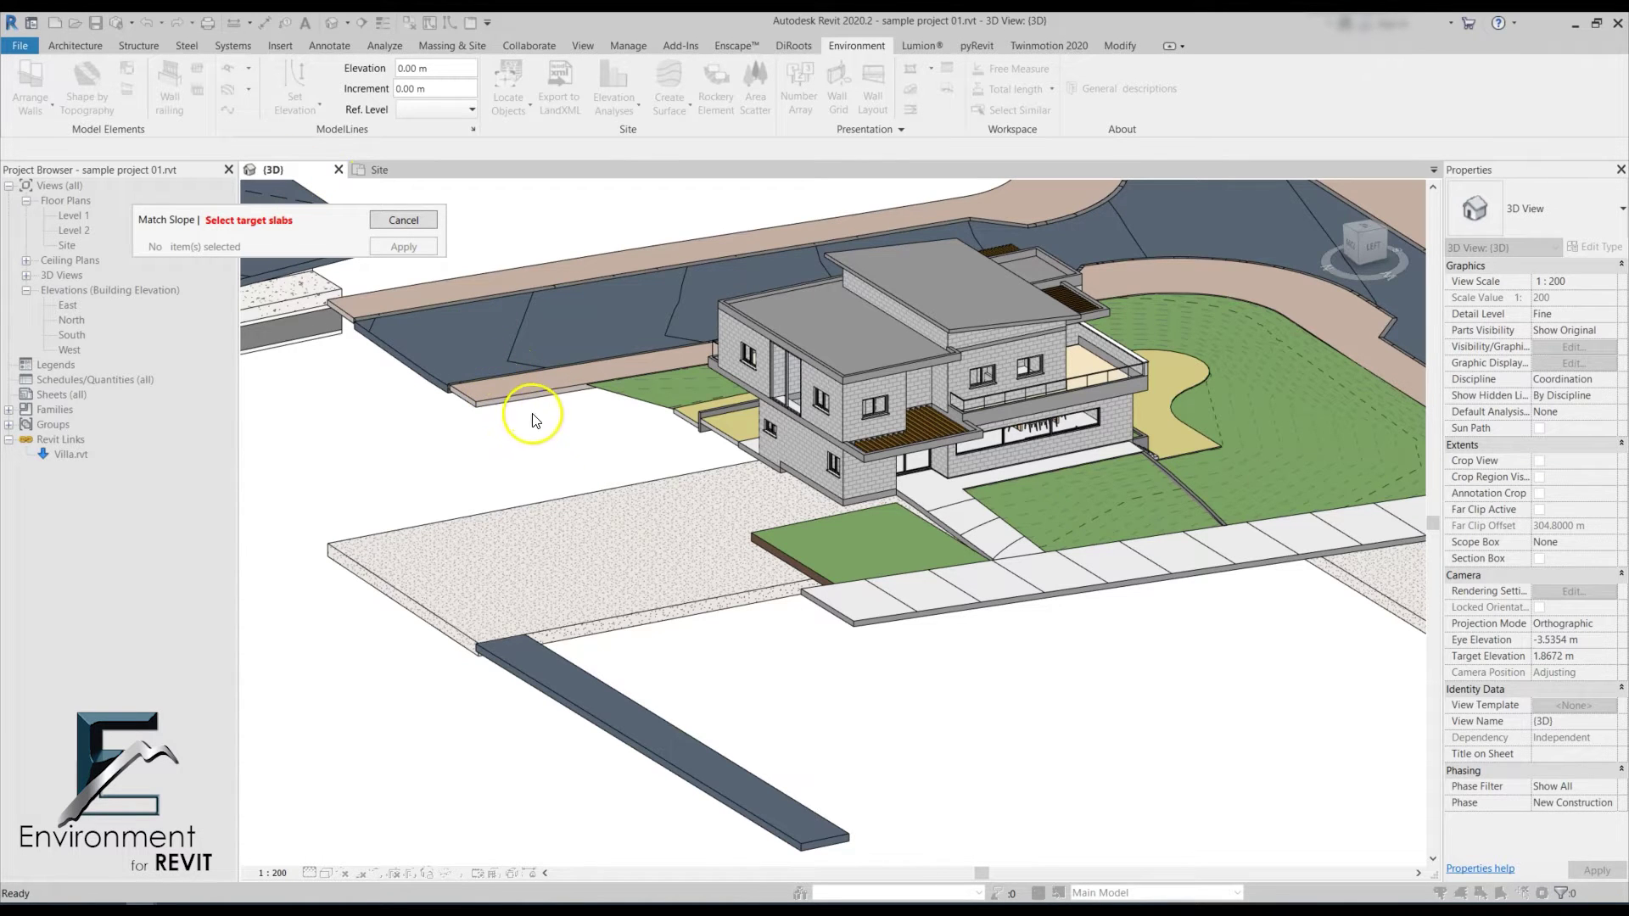
- Pick the road slab and the front walkway slab as Match Slope targets, dropping the large slab
{"action": "left_click", "coordinate": [521, 390]}
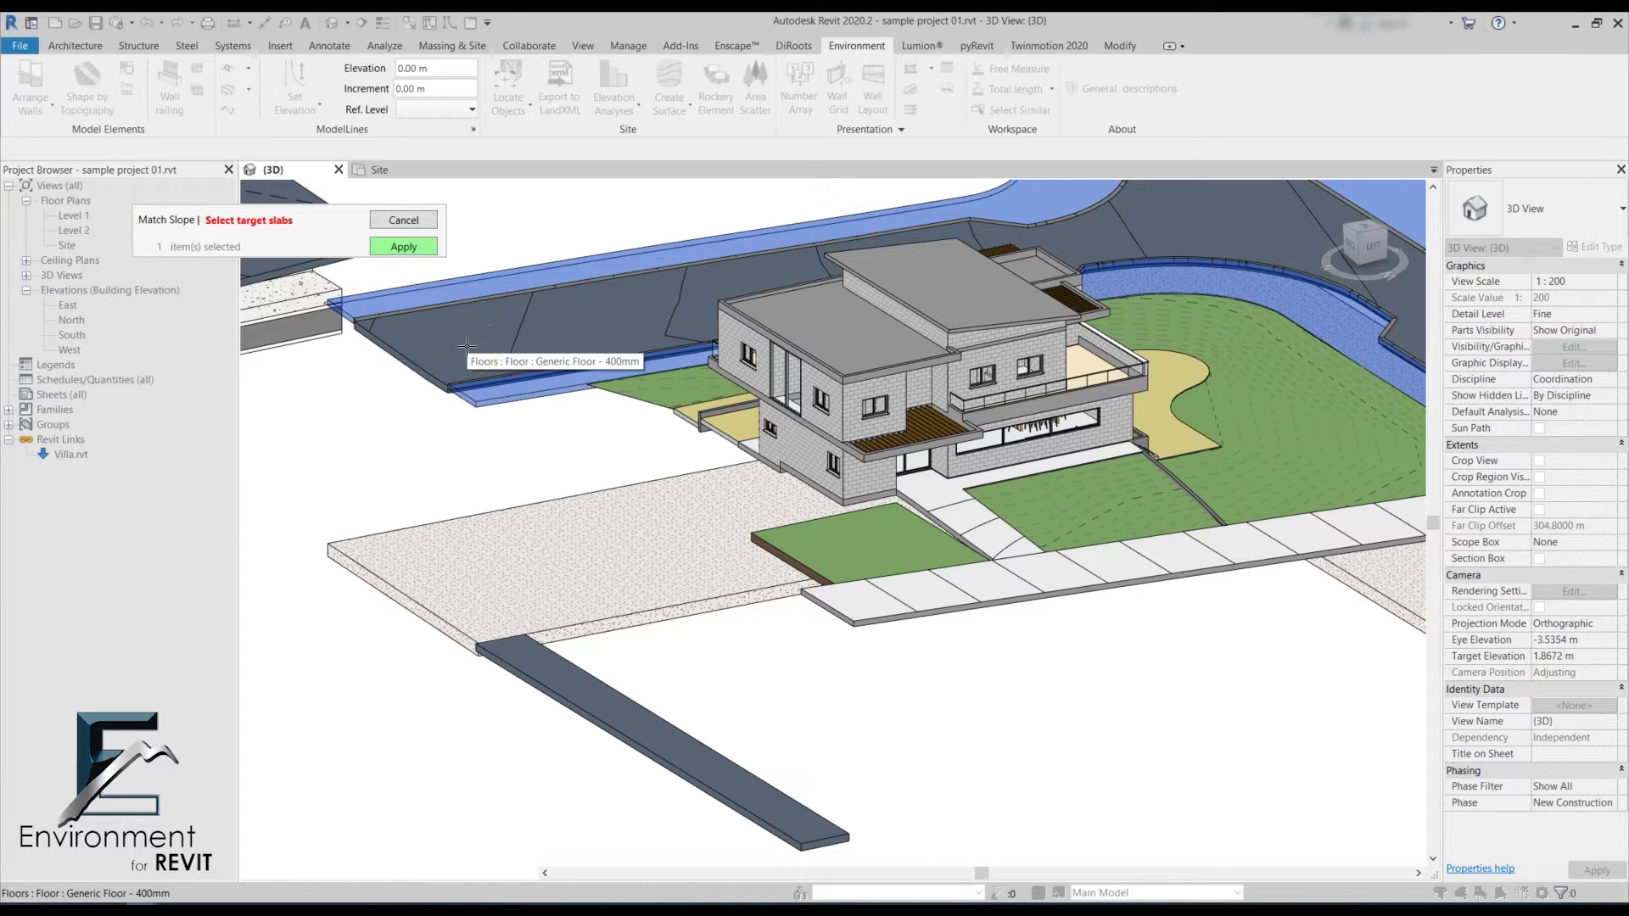
{"action": "left_click", "coordinate": [364, 344]}
{"action": "scroll", "coordinate": [378, 364], "scroll_direction": "up", "scroll_amount": 3}
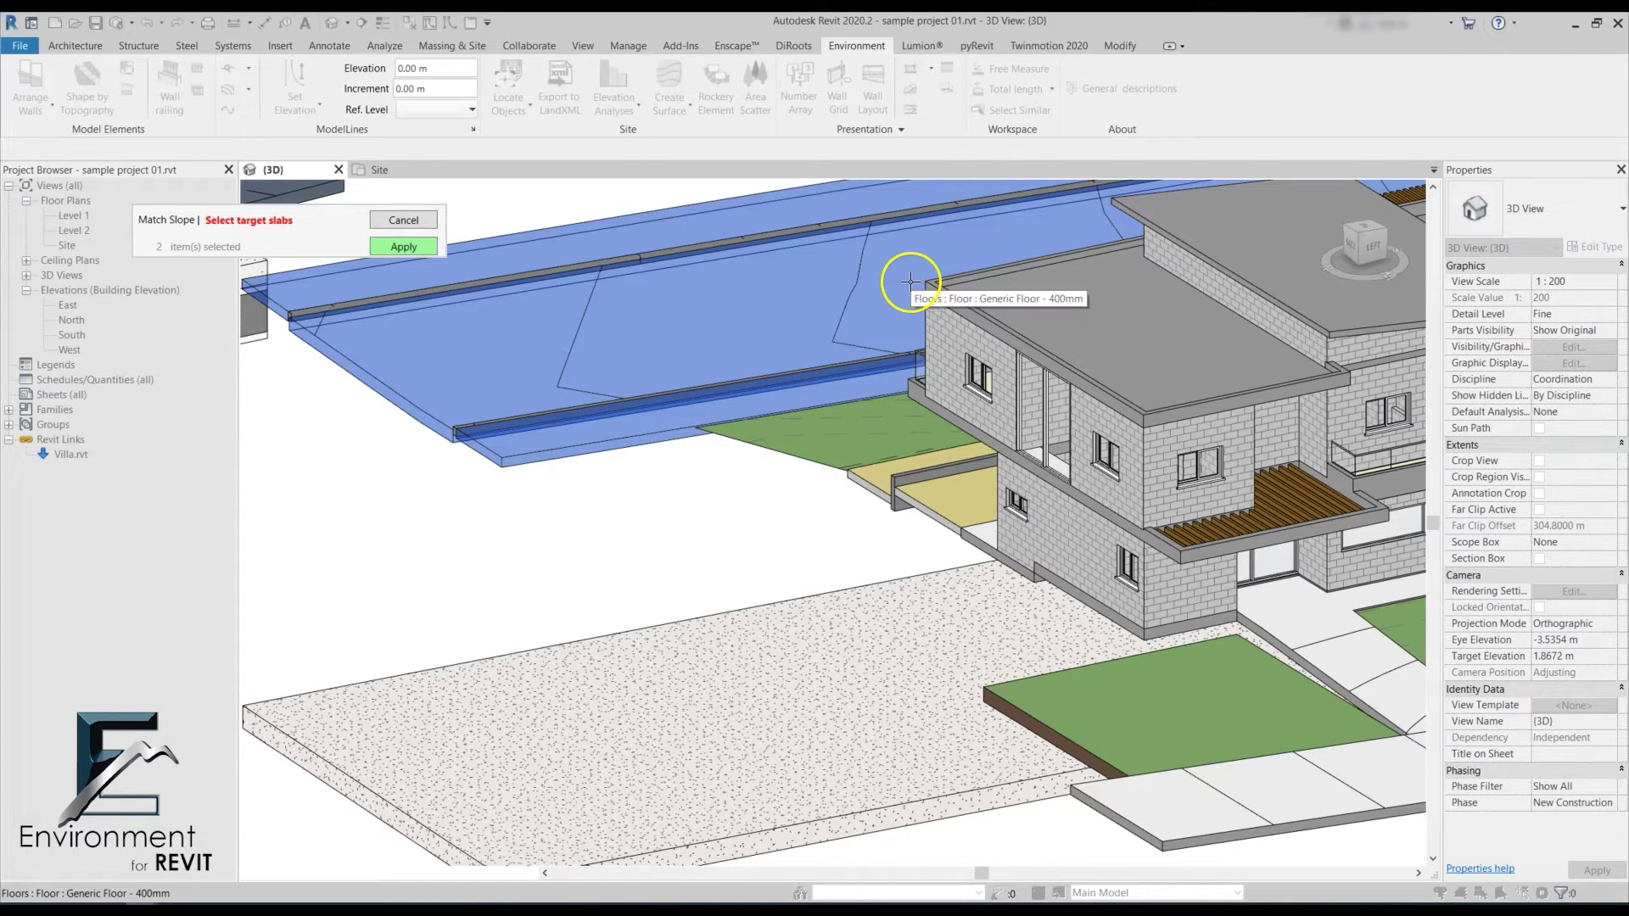
{"action": "left_click", "coordinate": [425, 388]}
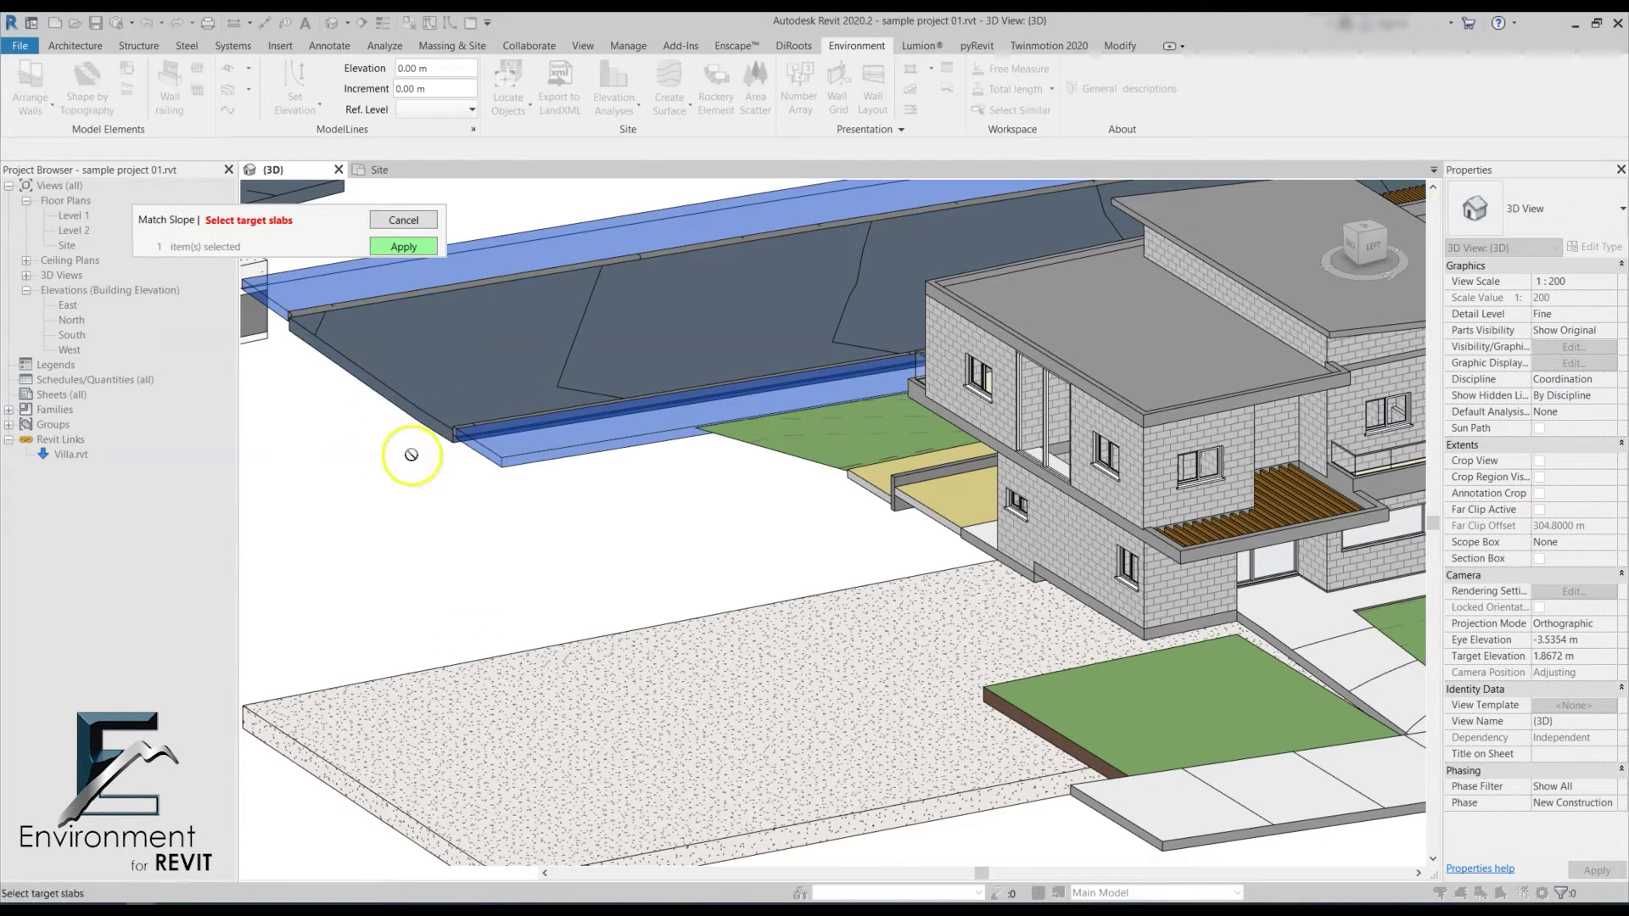
{"action": "scroll", "coordinate": [655, 382], "scroll_direction": "down", "scroll_amount": 4}
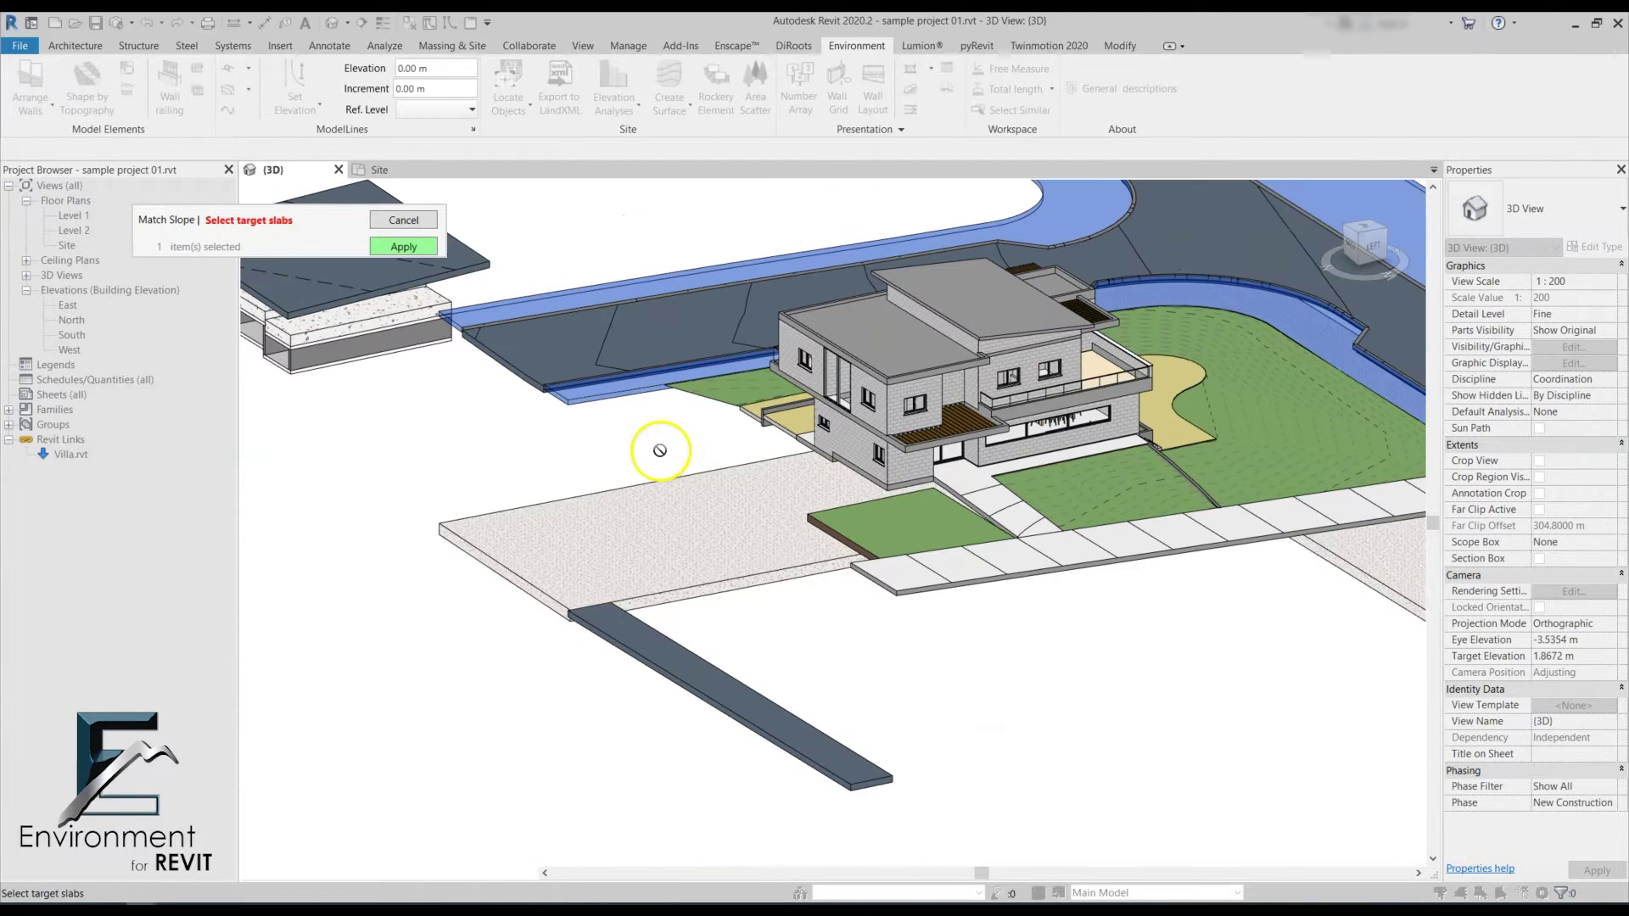
{"action": "scroll", "coordinate": [847, 483], "scroll_direction": "up", "scroll_amount": 2}
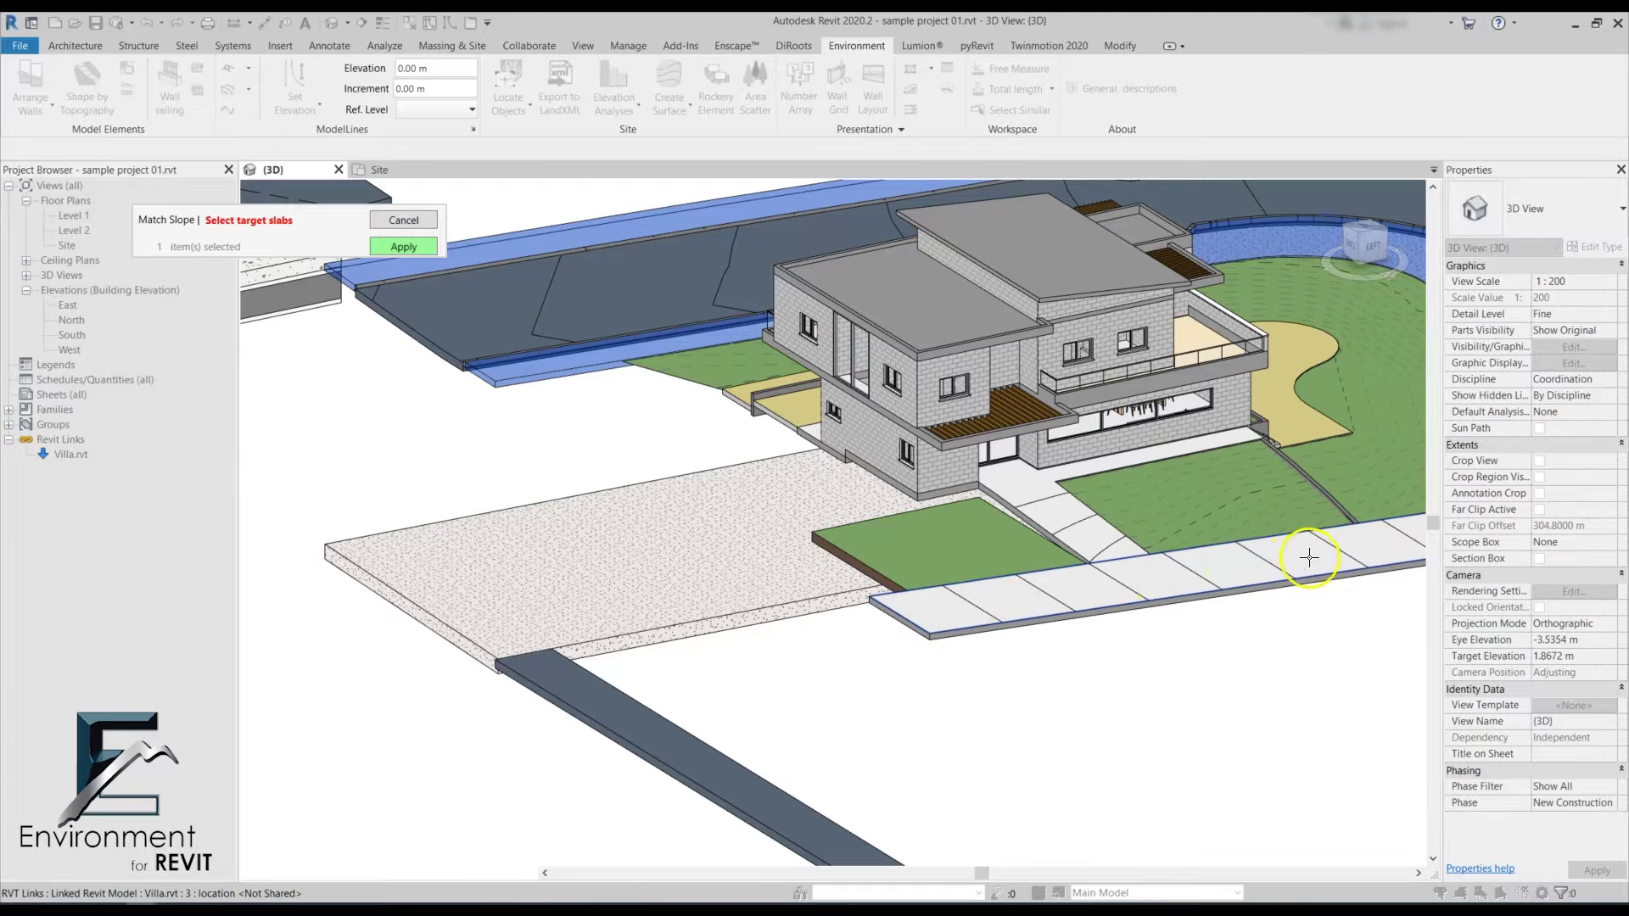
{"action": "left_click", "coordinate": [932, 617]}
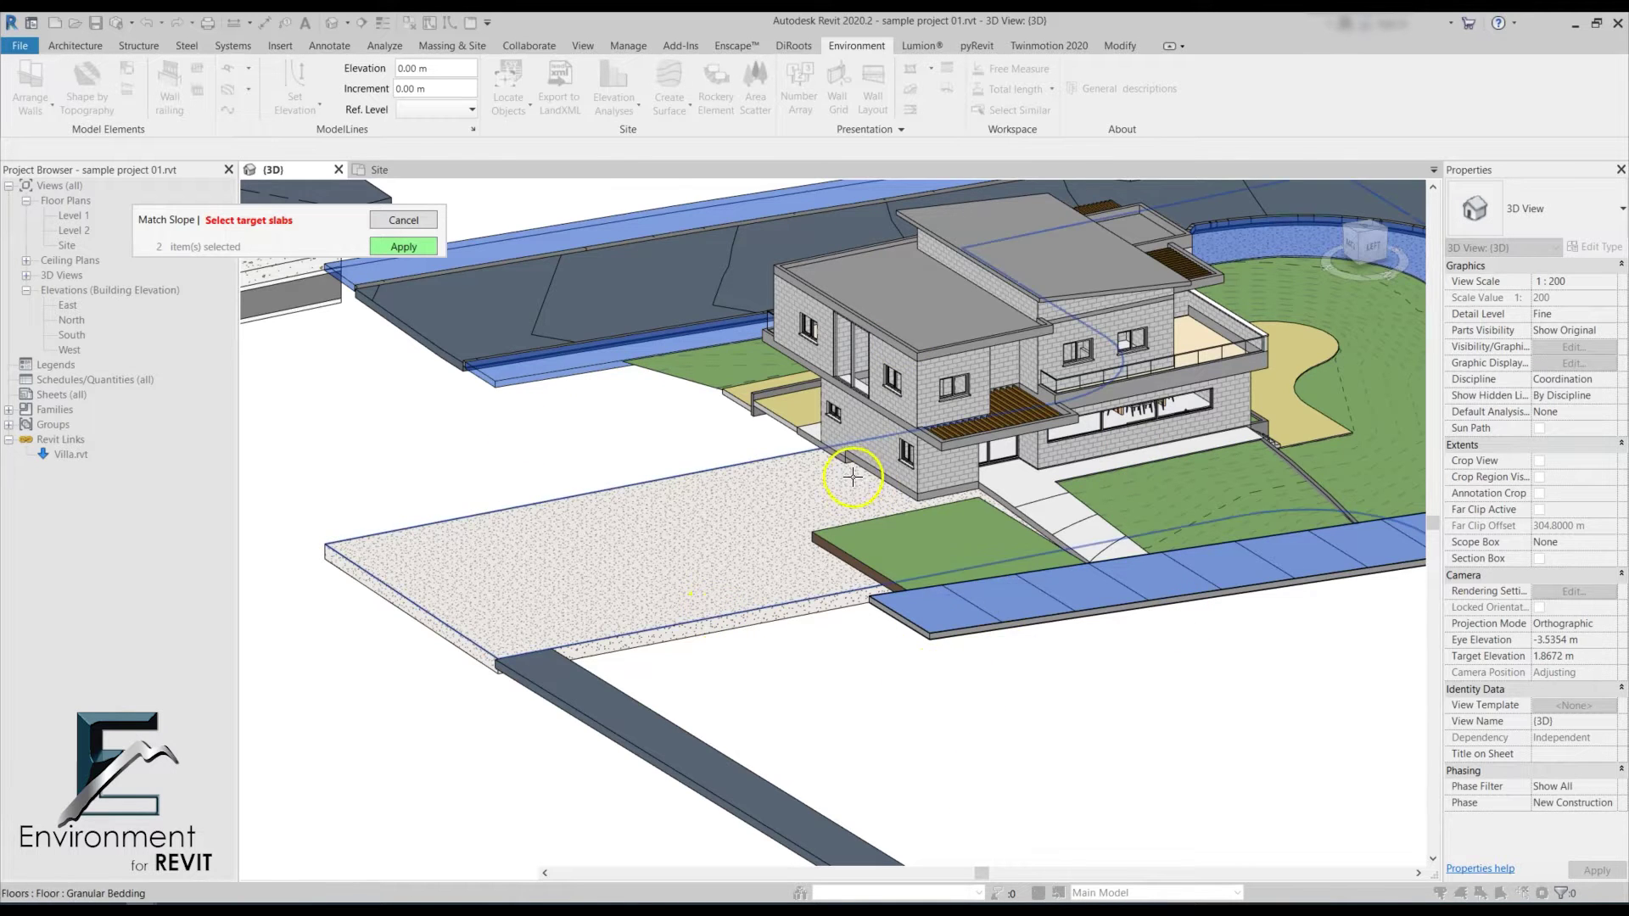
{"action": "scroll", "coordinate": [974, 674], "scroll_direction": "down", "scroll_amount": 3}
{"action": "scroll", "coordinate": [981, 679], "scroll_direction": "up", "scroll_amount": 2}
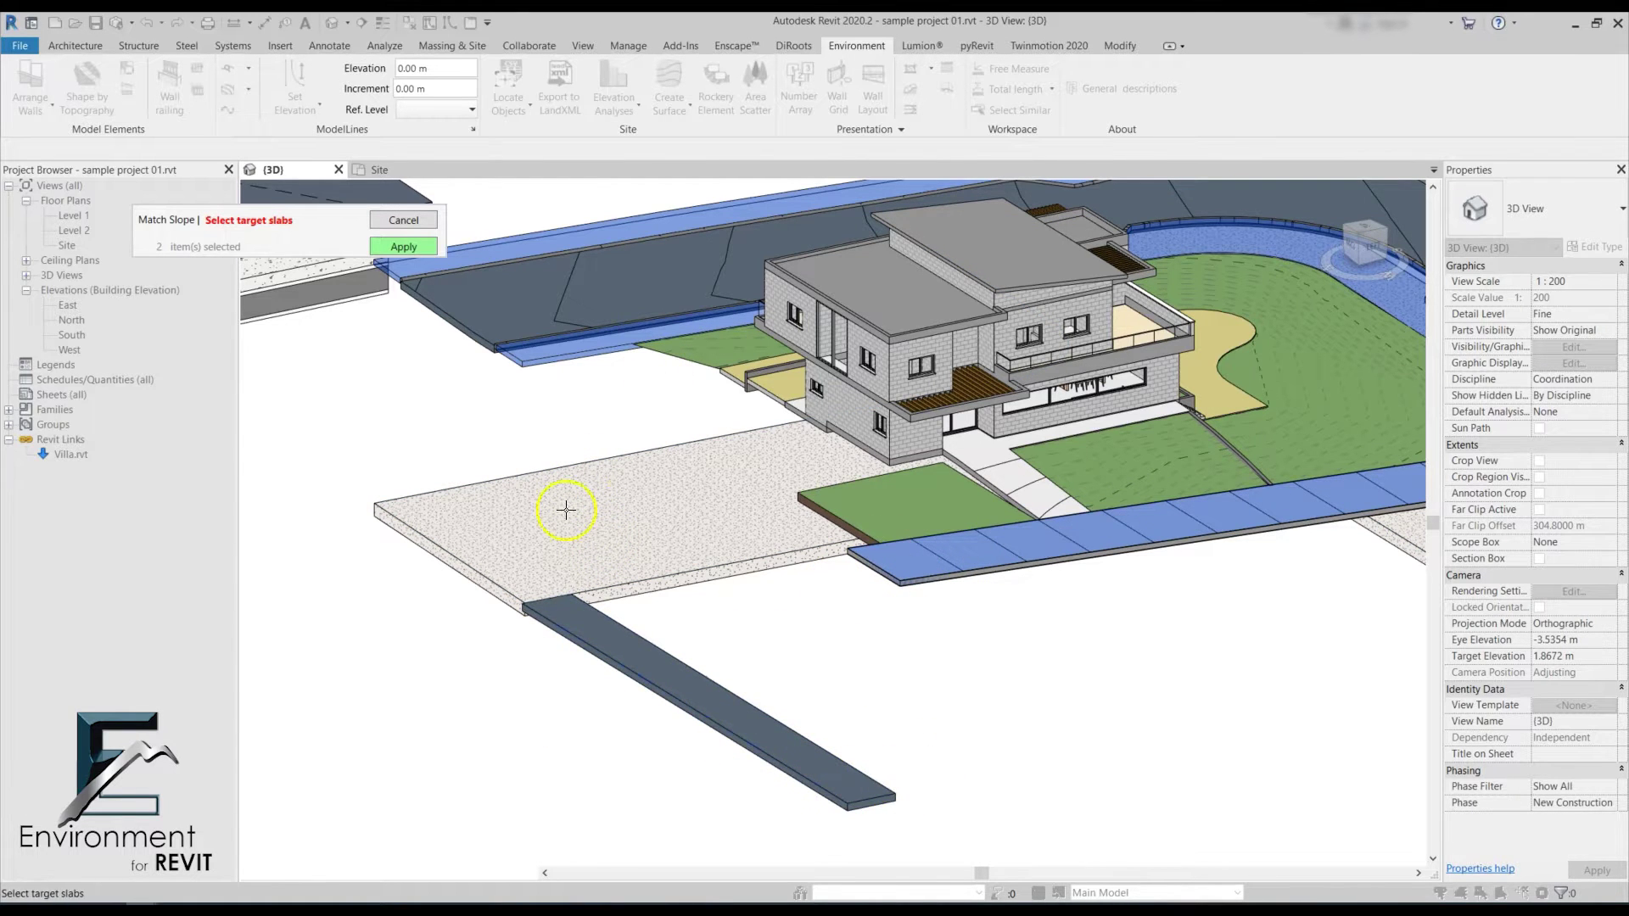
- Confirm the targets, then pick the long narrow strip and the planting bed slab to reshape
{"action": "left_click", "coordinate": [400, 253]}
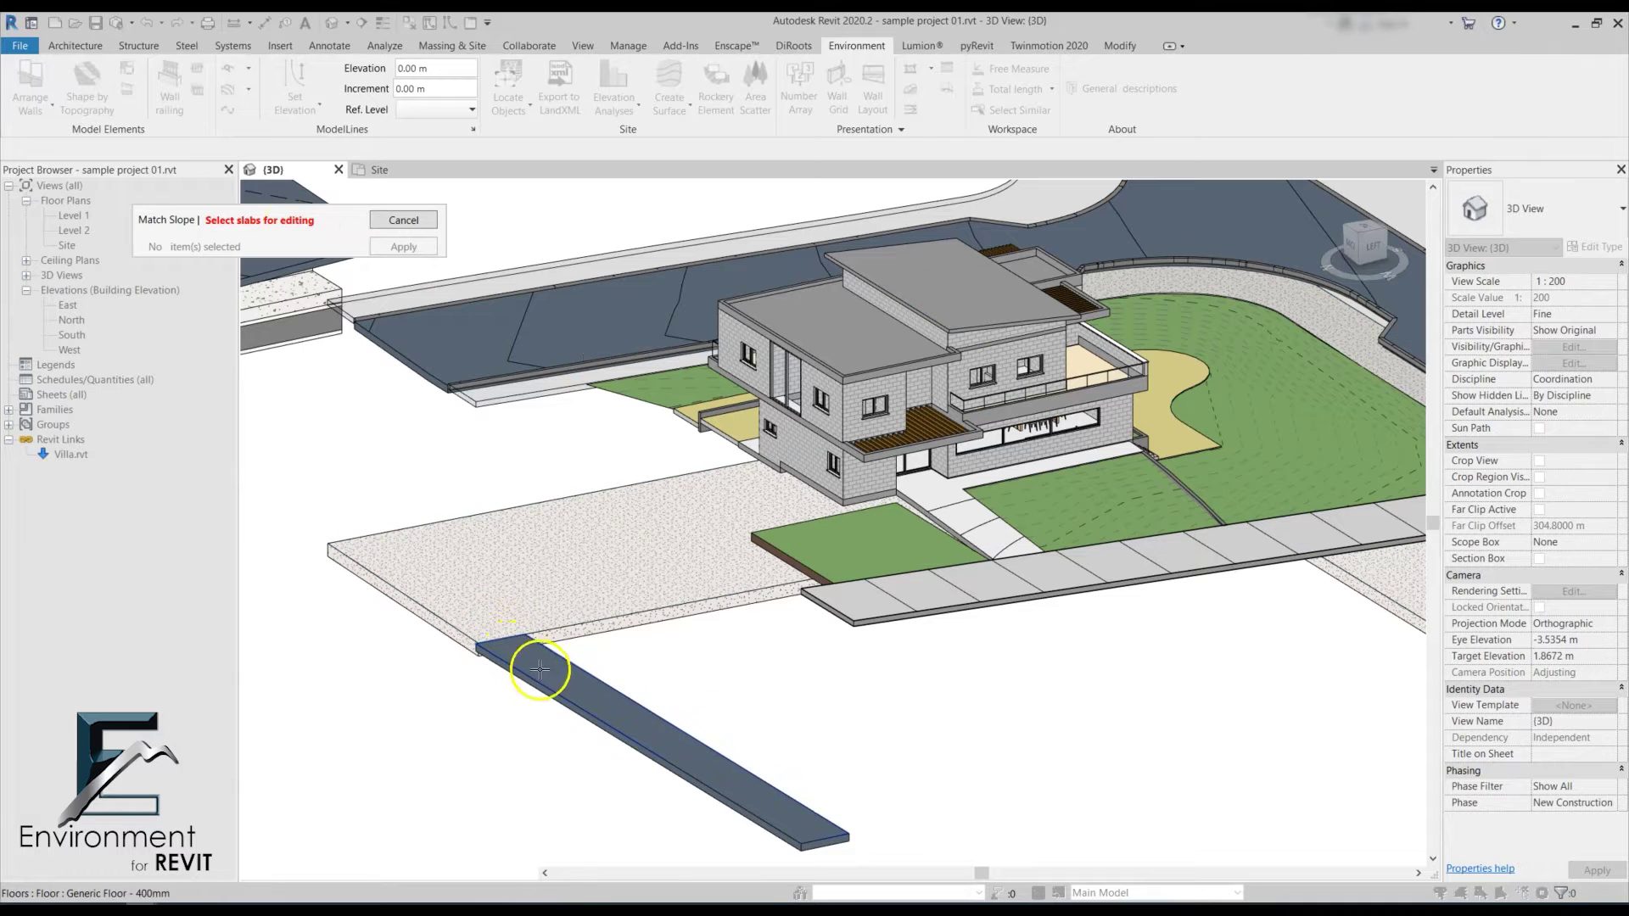
{"action": "left_click", "coordinate": [586, 697]}
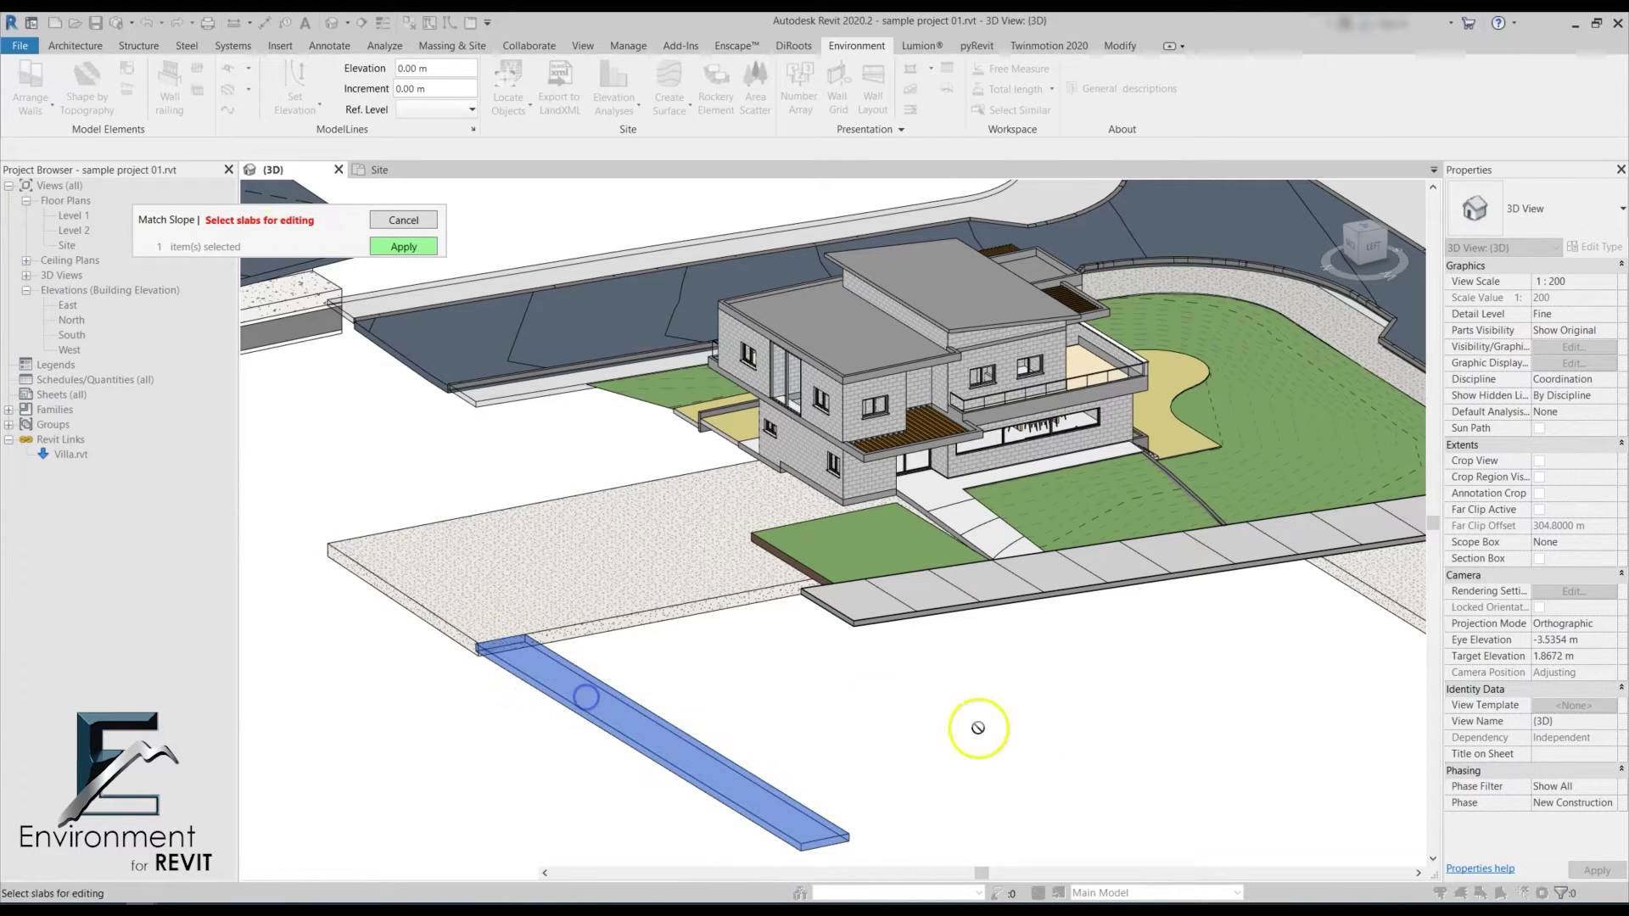
{"action": "left_click", "coordinate": [894, 544]}
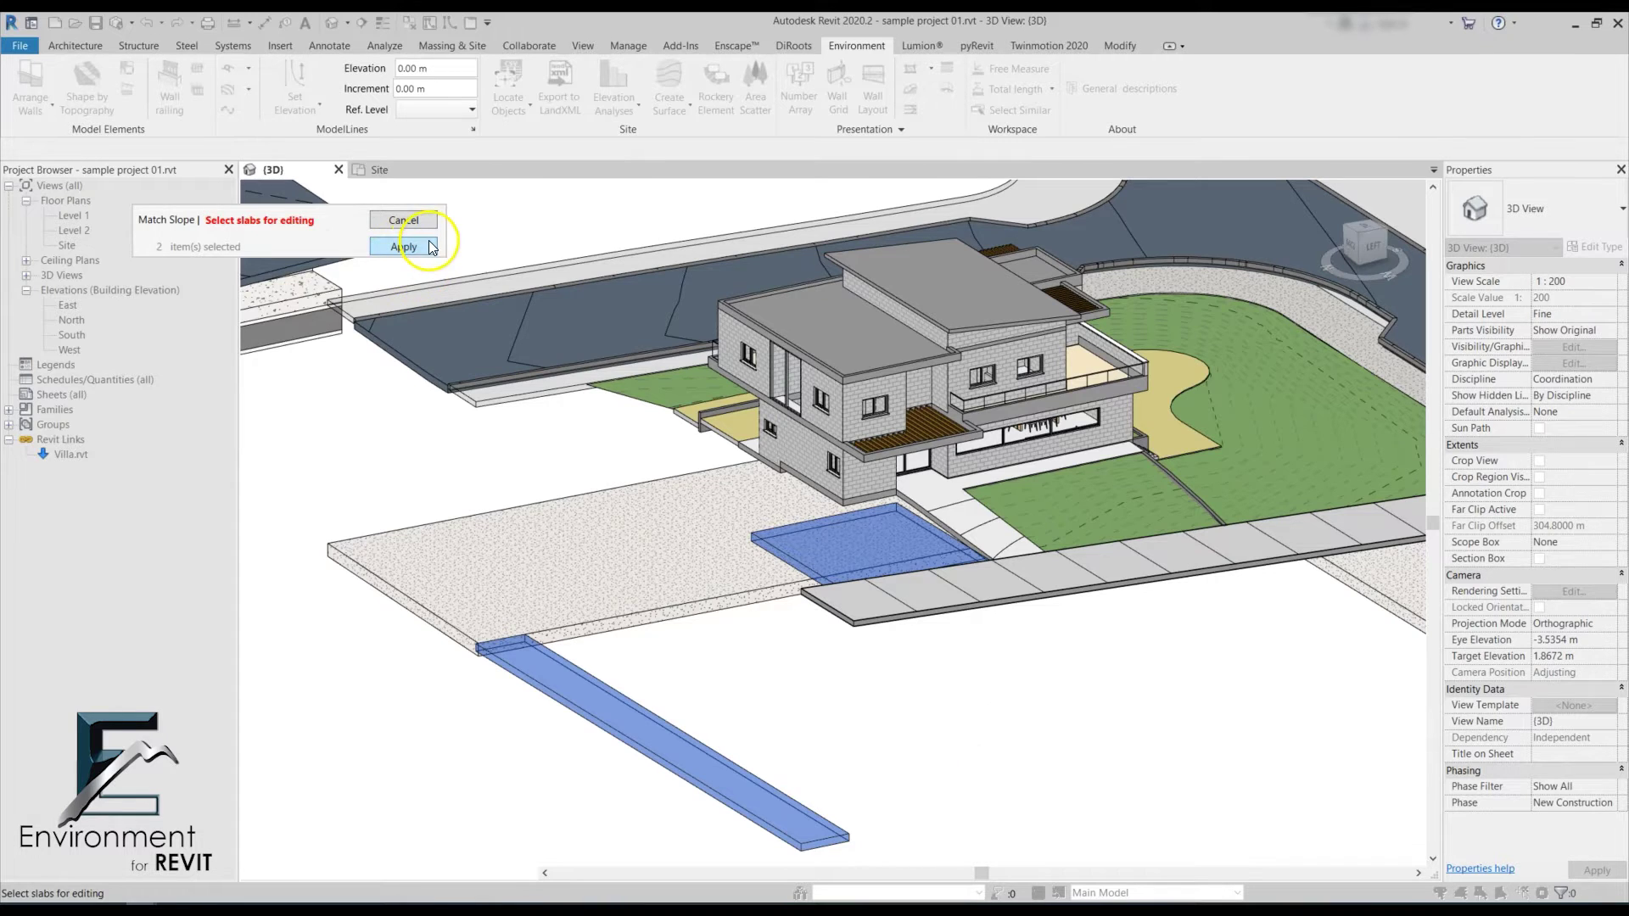
- Check the two granular bedding slabs being reshaped in the Site floor plan
{"action": "scroll", "coordinate": [655, 386], "scroll_direction": "down", "scroll_amount": 4}
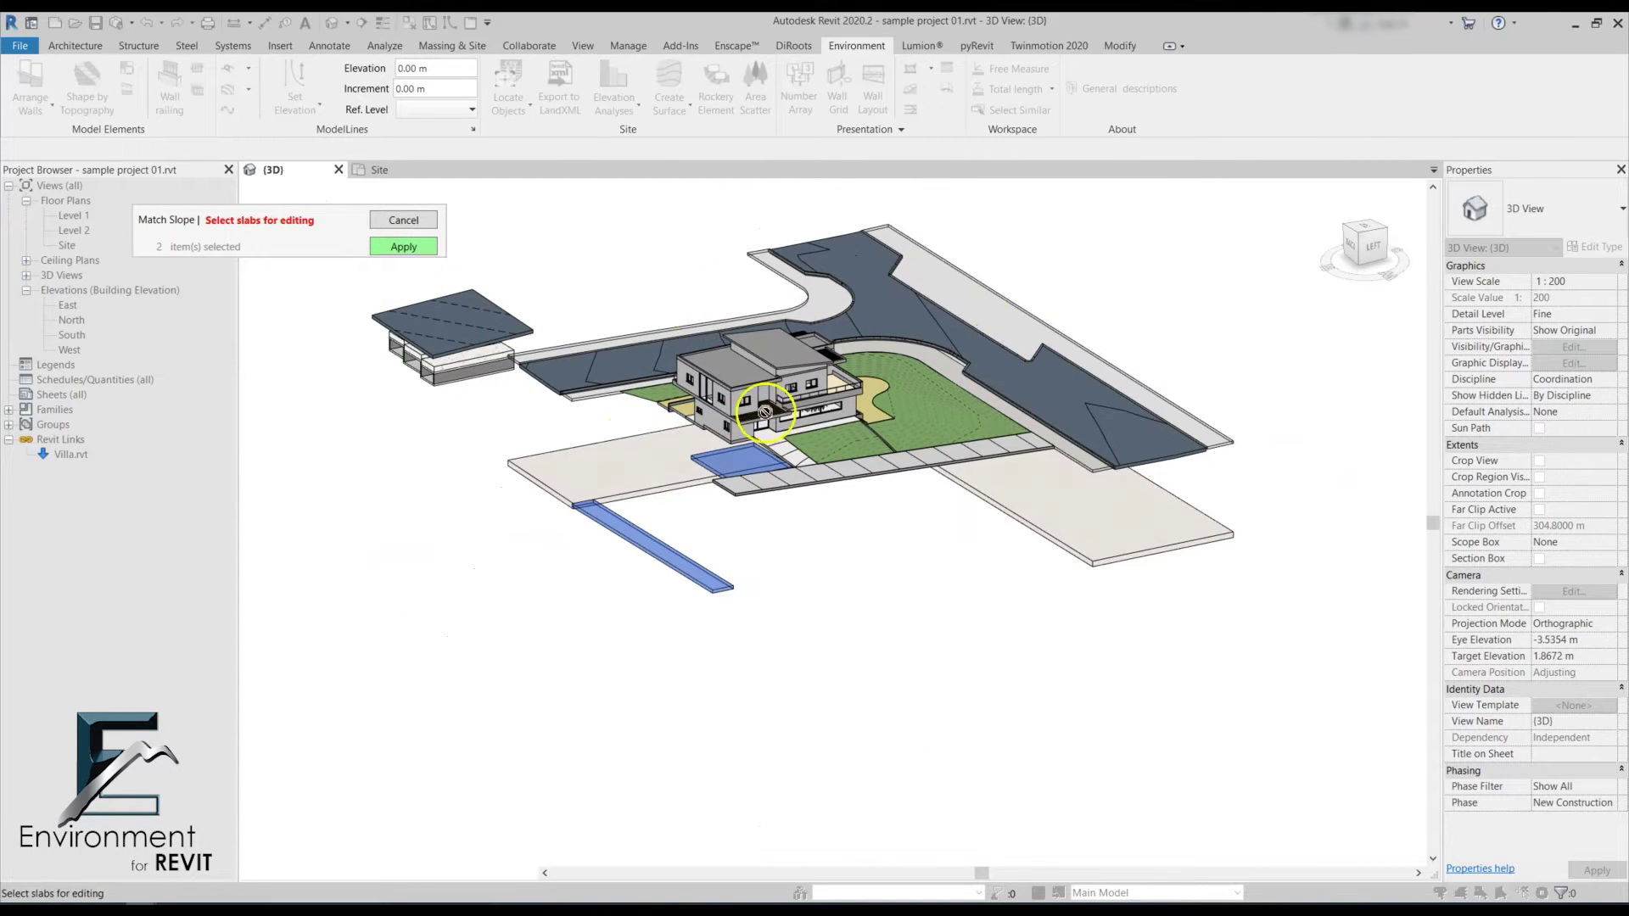
{"action": "scroll", "coordinate": [764, 411], "scroll_direction": "down", "scroll_amount": 3}
{"action": "middle_click_drag", "start_coordinate": [698, 328], "coordinate": [800, 451]}
{"action": "scroll", "coordinate": [789, 549], "scroll_direction": "up", "scroll_amount": 5}
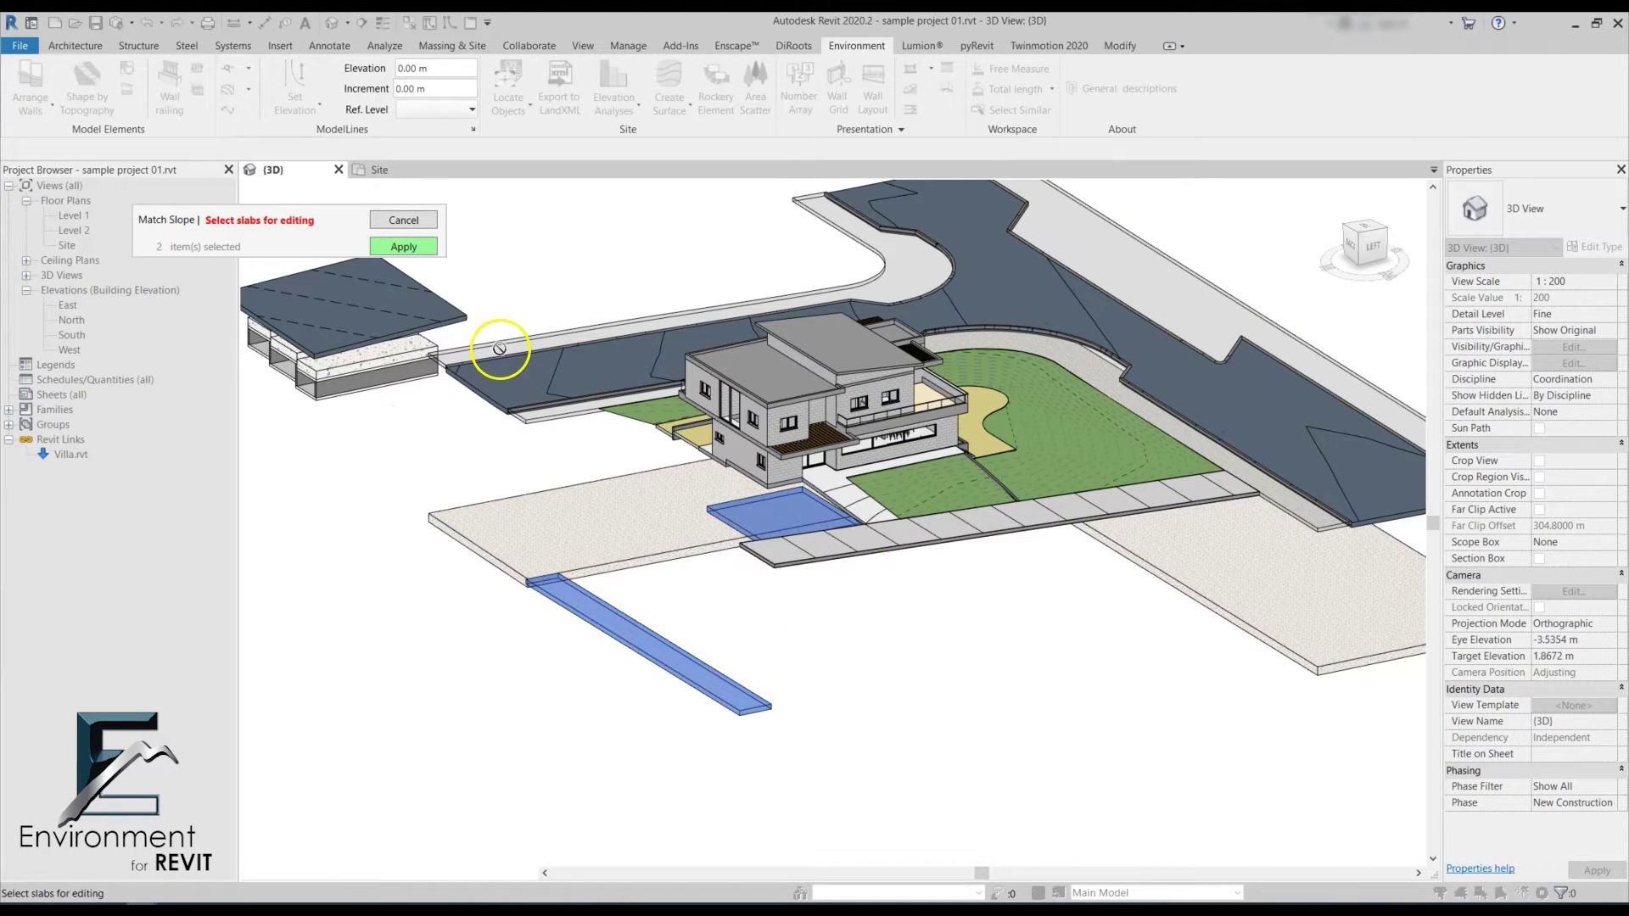
{"action": "left_click", "coordinate": [404, 170]}
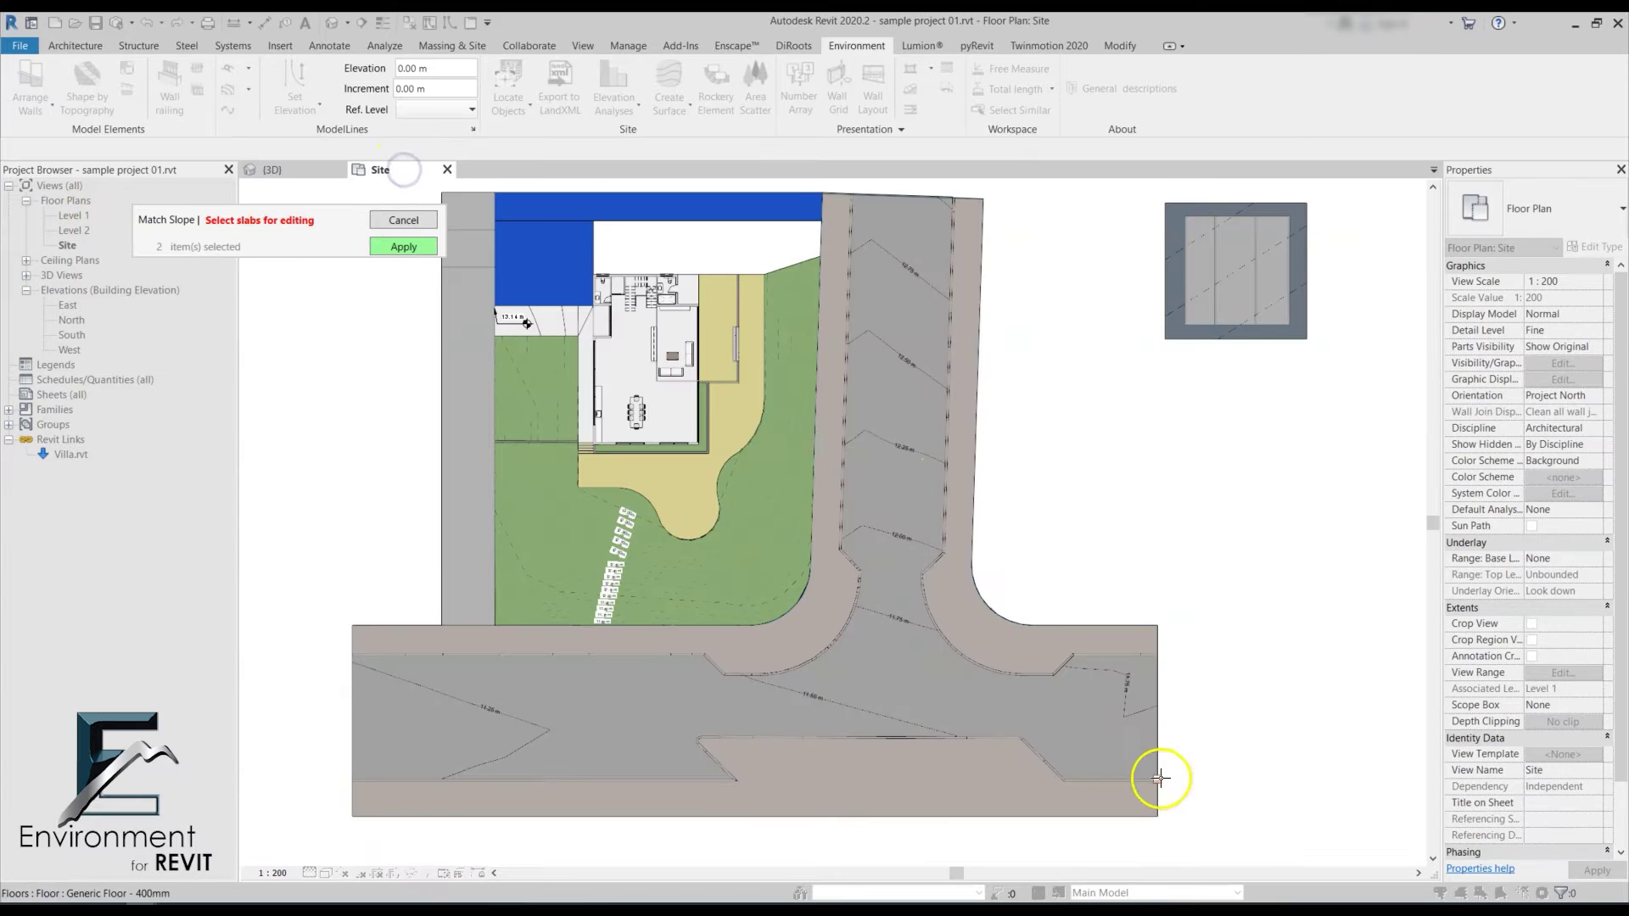
{"action": "scroll", "coordinate": [963, 600], "scroll_direction": "down", "scroll_amount": 3}
{"action": "scroll", "coordinate": [870, 434], "scroll_direction": "up", "scroll_amount": 3}
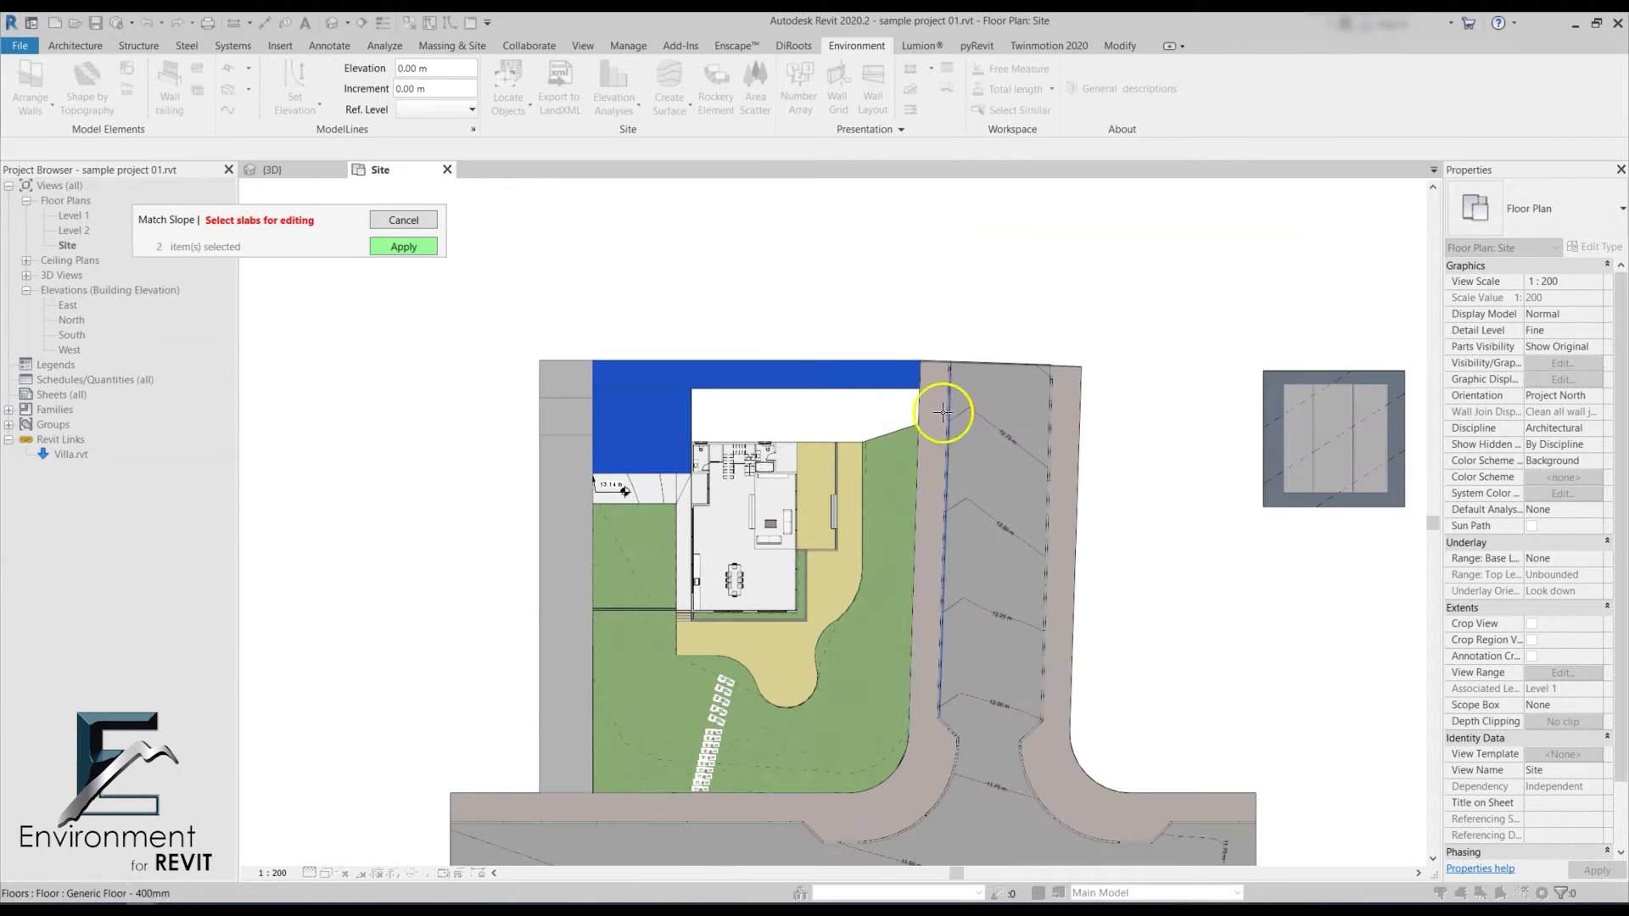
{"action": "scroll", "coordinate": [825, 412], "scroll_direction": "up", "scroll_amount": 1}
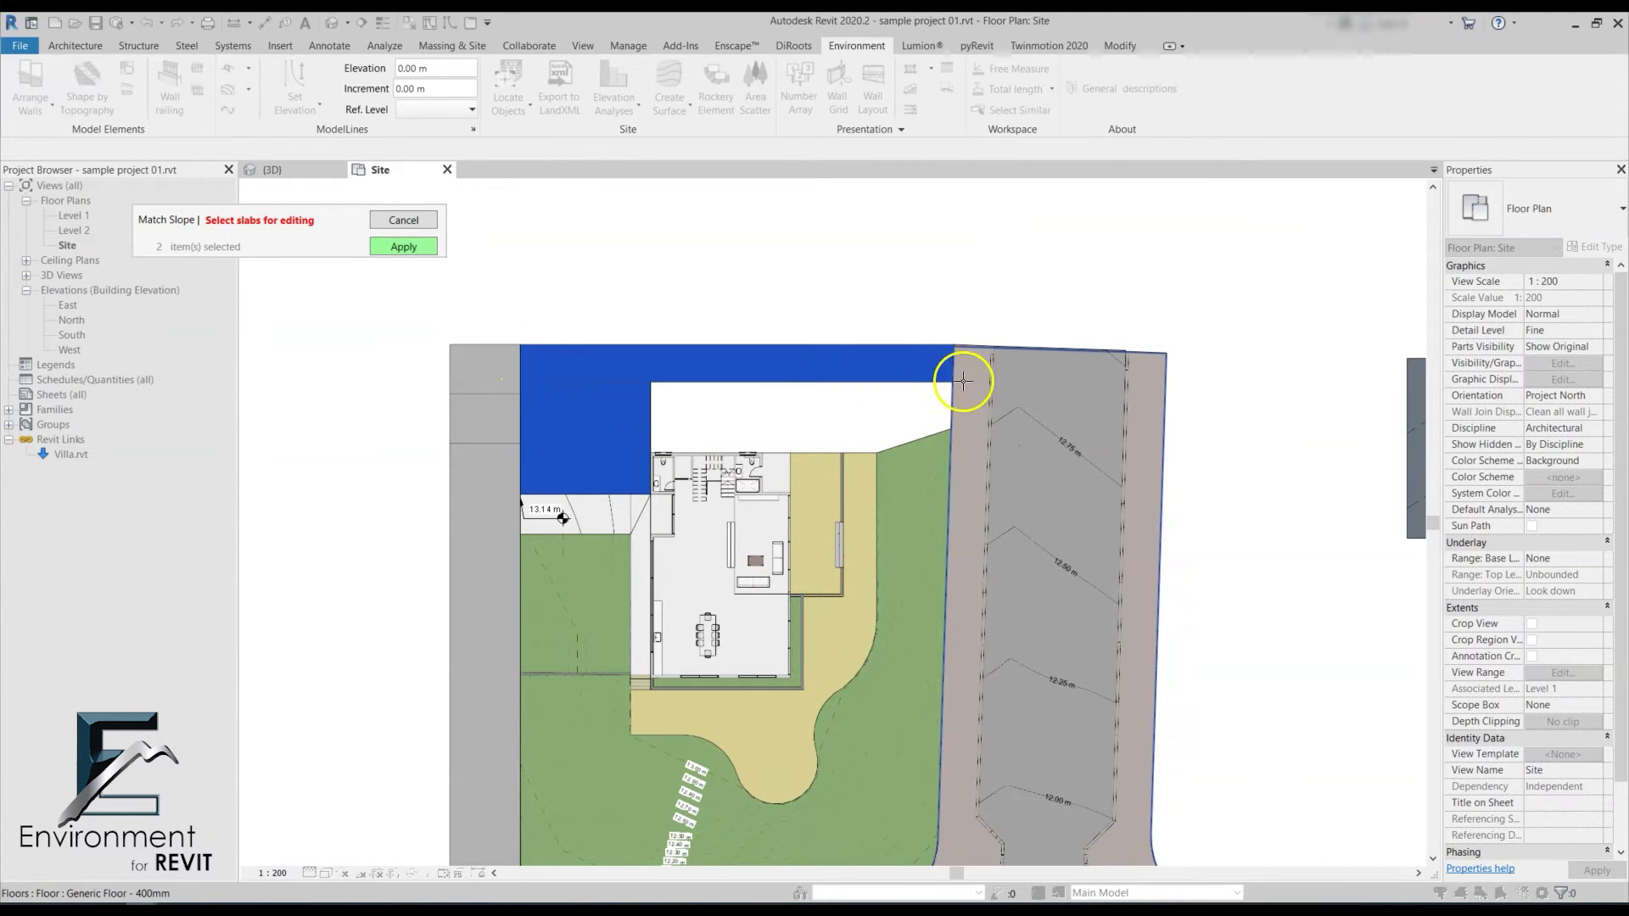
{"action": "scroll", "coordinate": [964, 380], "scroll_direction": "up", "scroll_amount": 2}
{"action": "scroll", "coordinate": [990, 334], "scroll_direction": "down", "scroll_amount": 2}
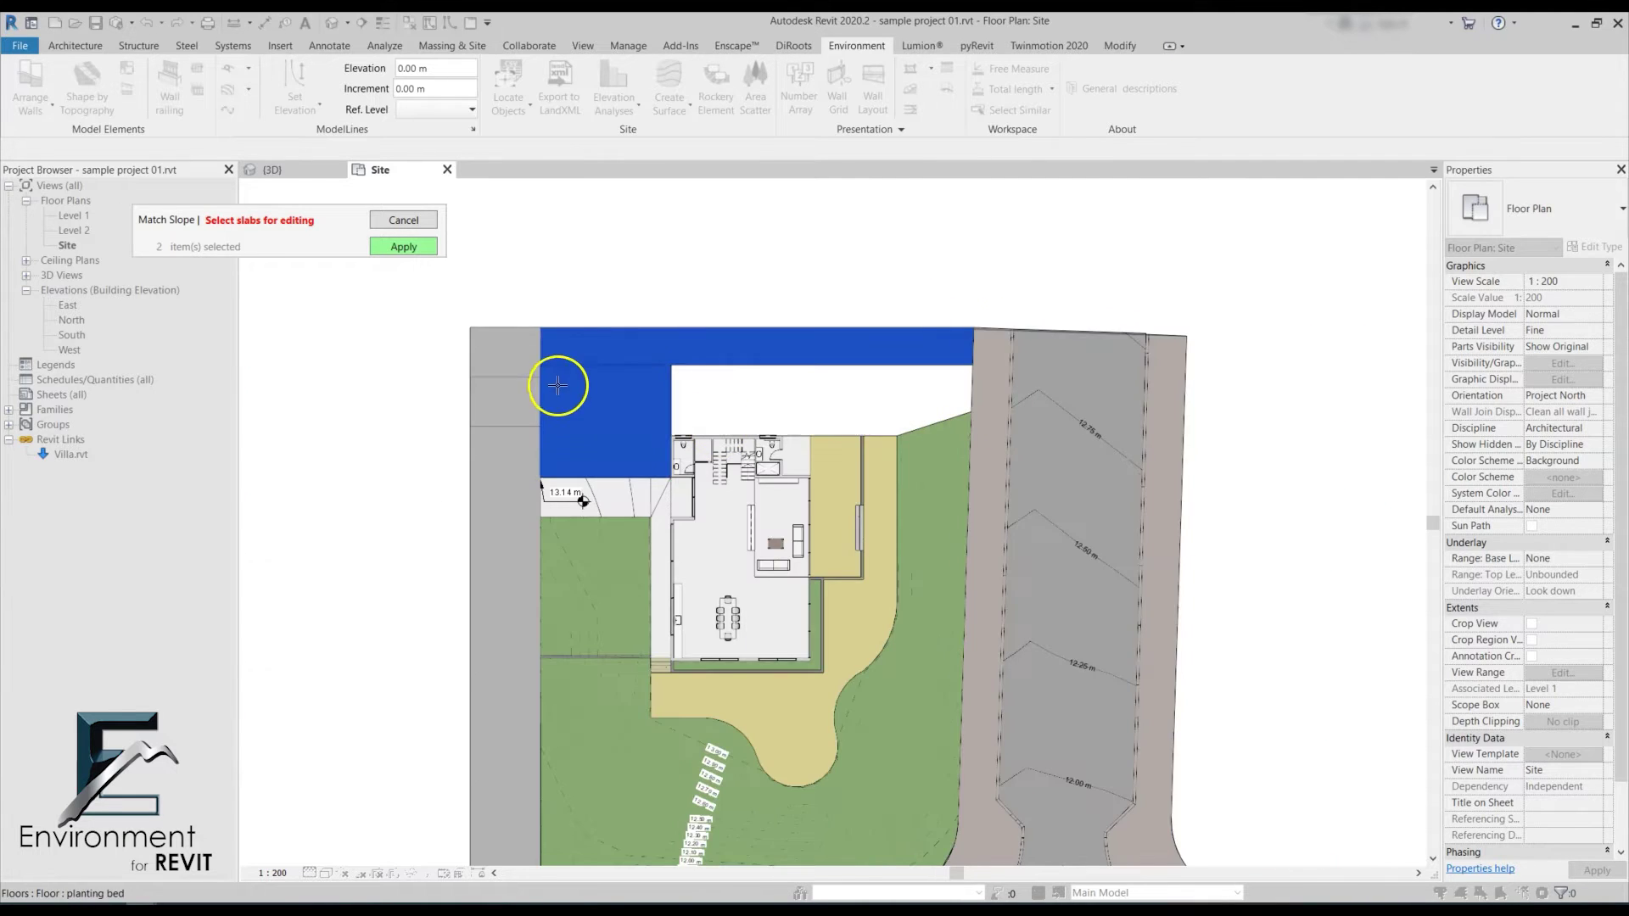
{"action": "scroll", "coordinate": [540, 335], "scroll_direction": "up", "scroll_amount": 2}
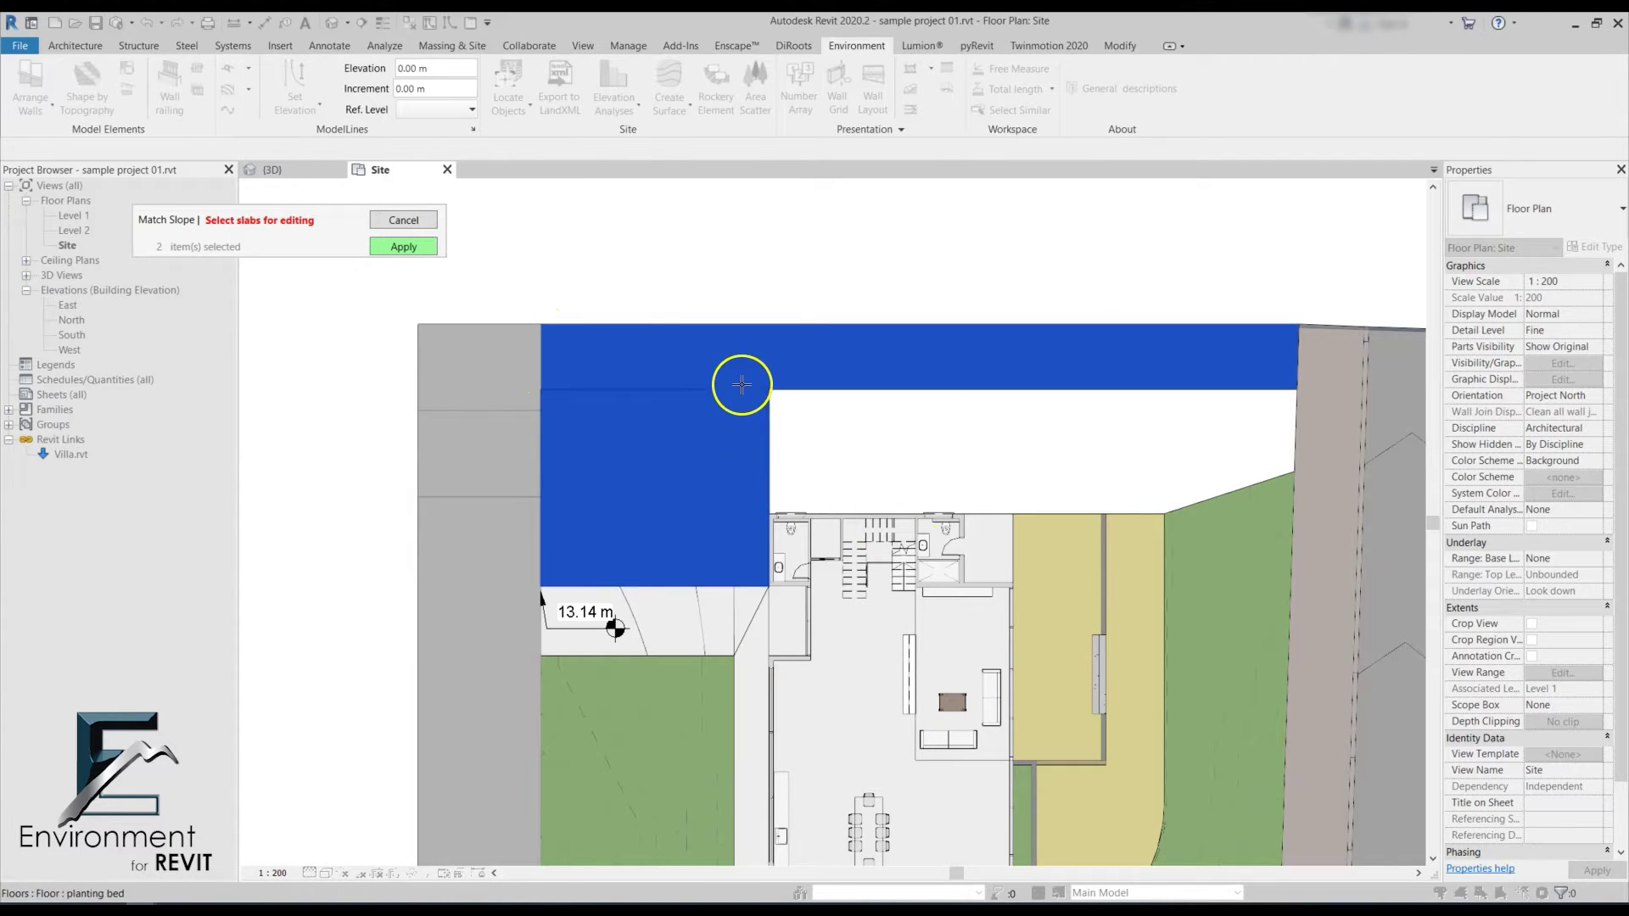
- Return to the {3D} view and frame the selected slabs
{"action": "left_click", "coordinate": [299, 169]}
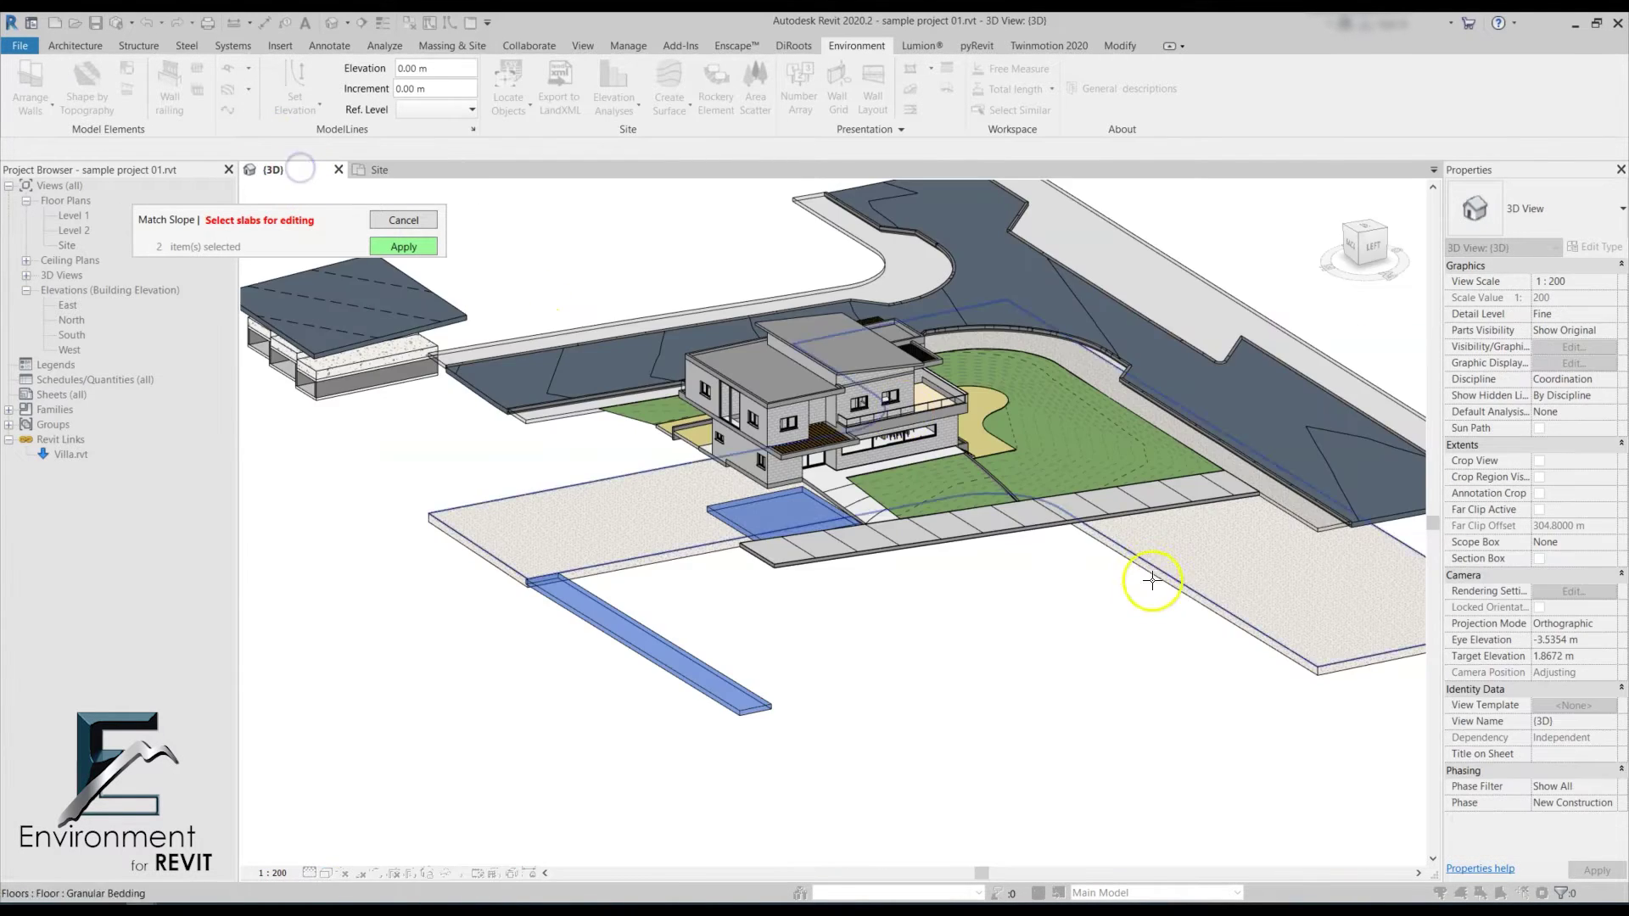
{"action": "scroll", "coordinate": [989, 552], "scroll_direction": "down", "scroll_amount": 3}
{"action": "scroll", "coordinate": [1073, 702], "scroll_direction": "up", "scroll_amount": 5}
{"action": "middle_click_drag", "start_coordinate": [1072, 702], "coordinate": [1127, 676]}
- Confirm the two slabs and drag the Match Slope Accuracy slider to its minimum
{"action": "left_click", "coordinate": [404, 246]}
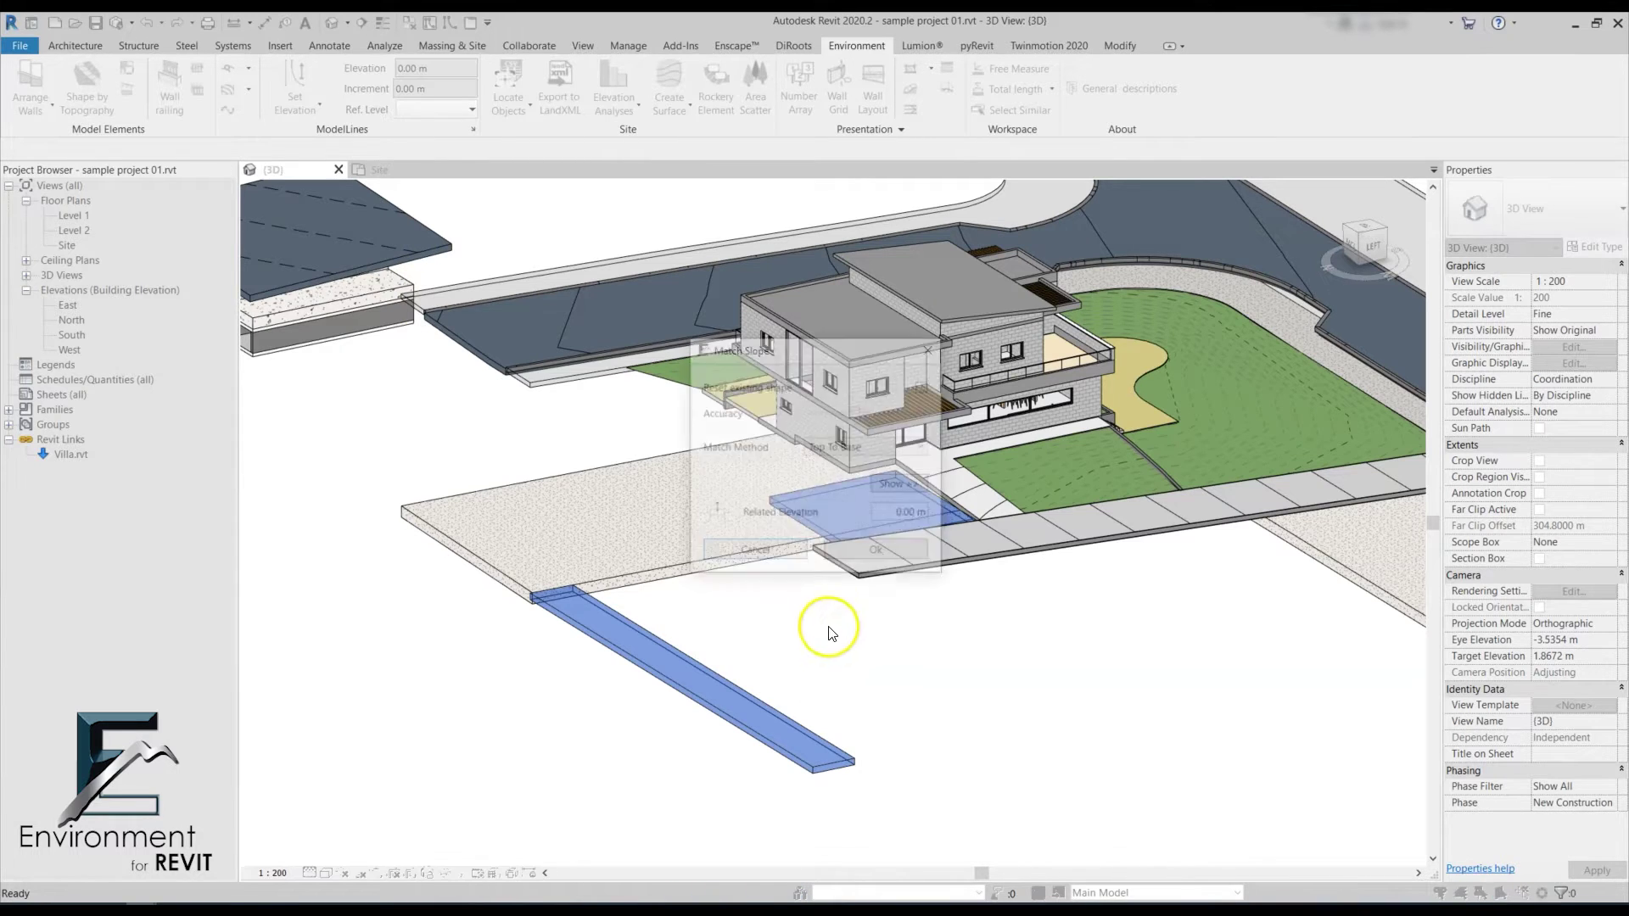
{"action": "left_click_drag", "start_coordinate": [844, 351], "coordinate": [230, 238]}
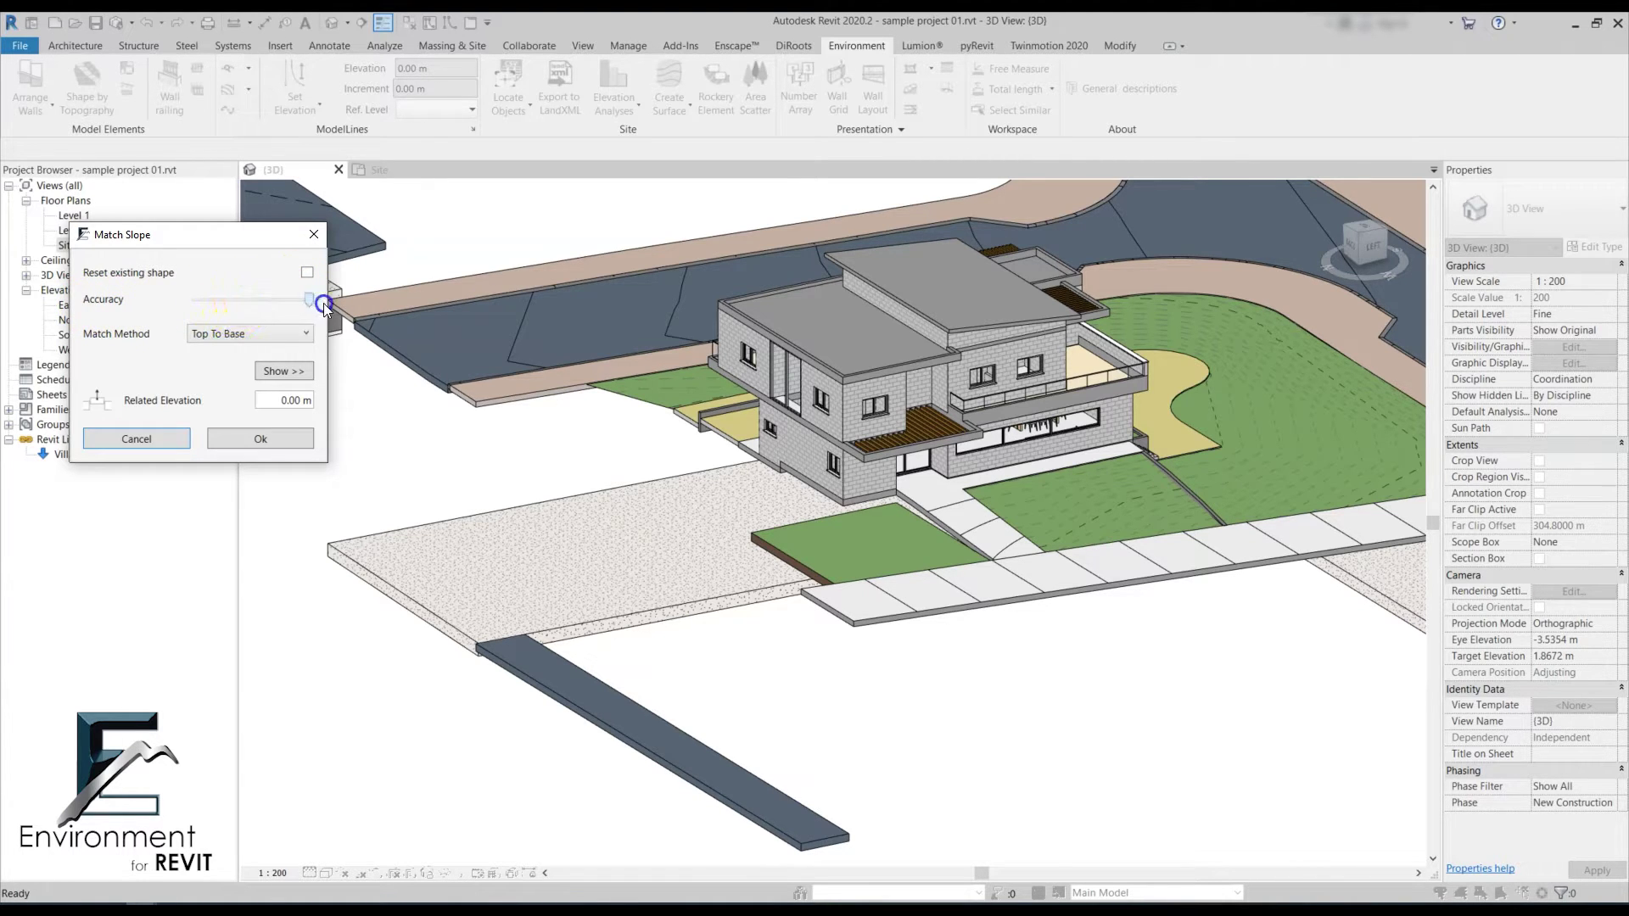
{"action": "left_click", "coordinate": [250, 304]}
{"action": "left_click_drag", "start_coordinate": [249, 304], "coordinate": [182, 302]}
- Show the method diagrams, set Match Method to Top To Top with 0.00 m related elevation, and confirm
{"action": "left_click", "coordinate": [285, 371]}
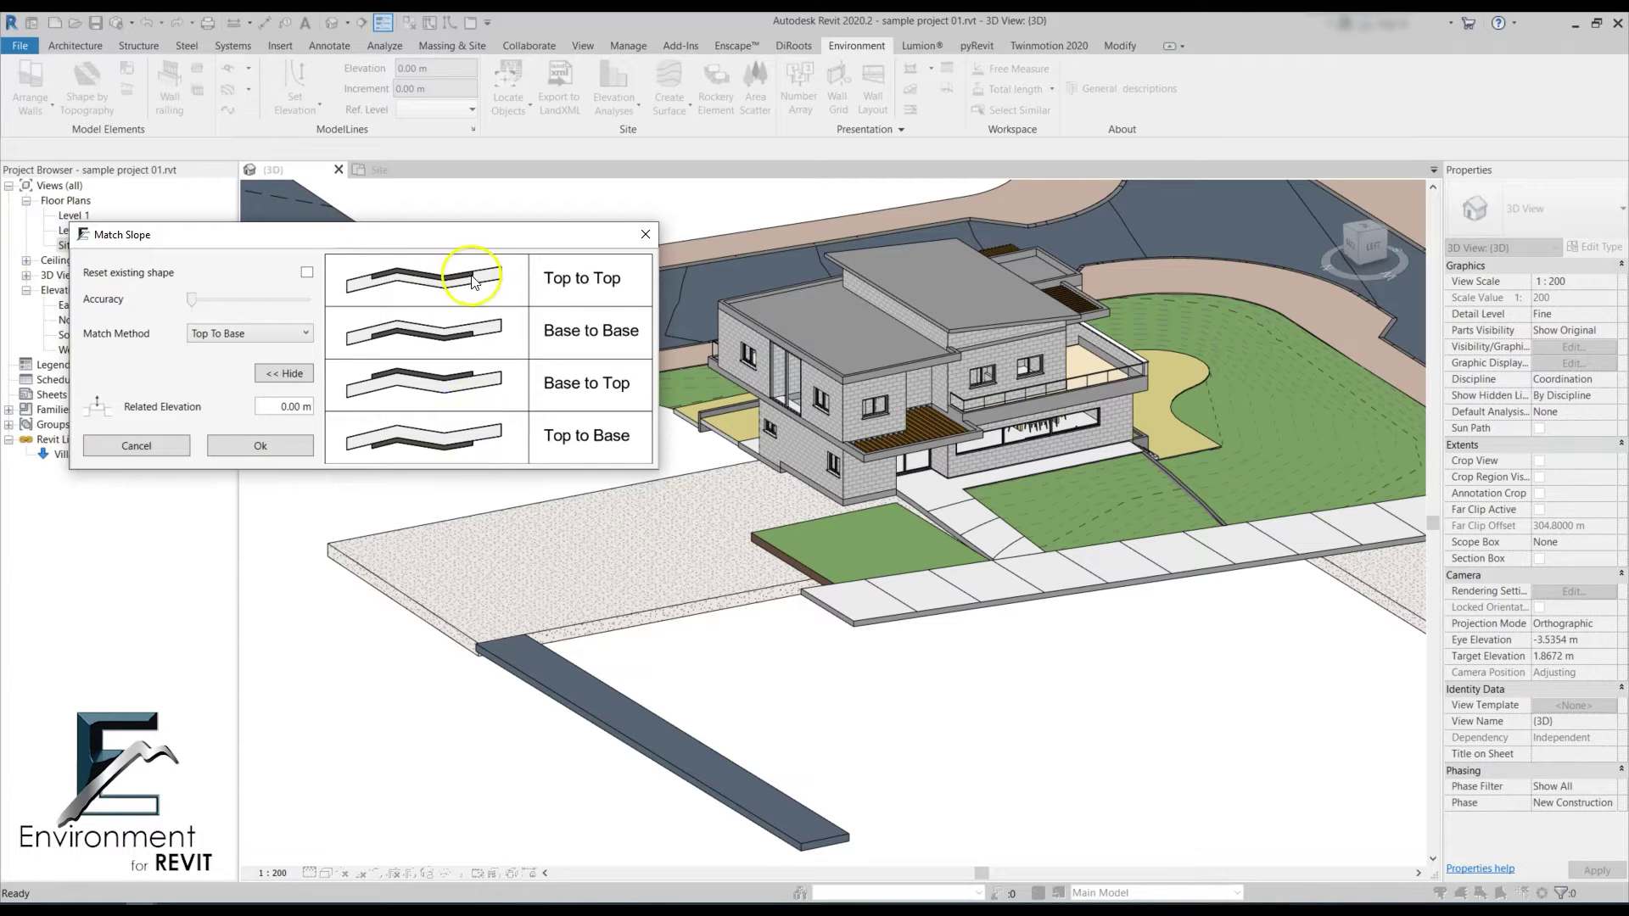
{"action": "left_click_drag", "start_coordinate": [436, 243], "coordinate": [449, 92]}
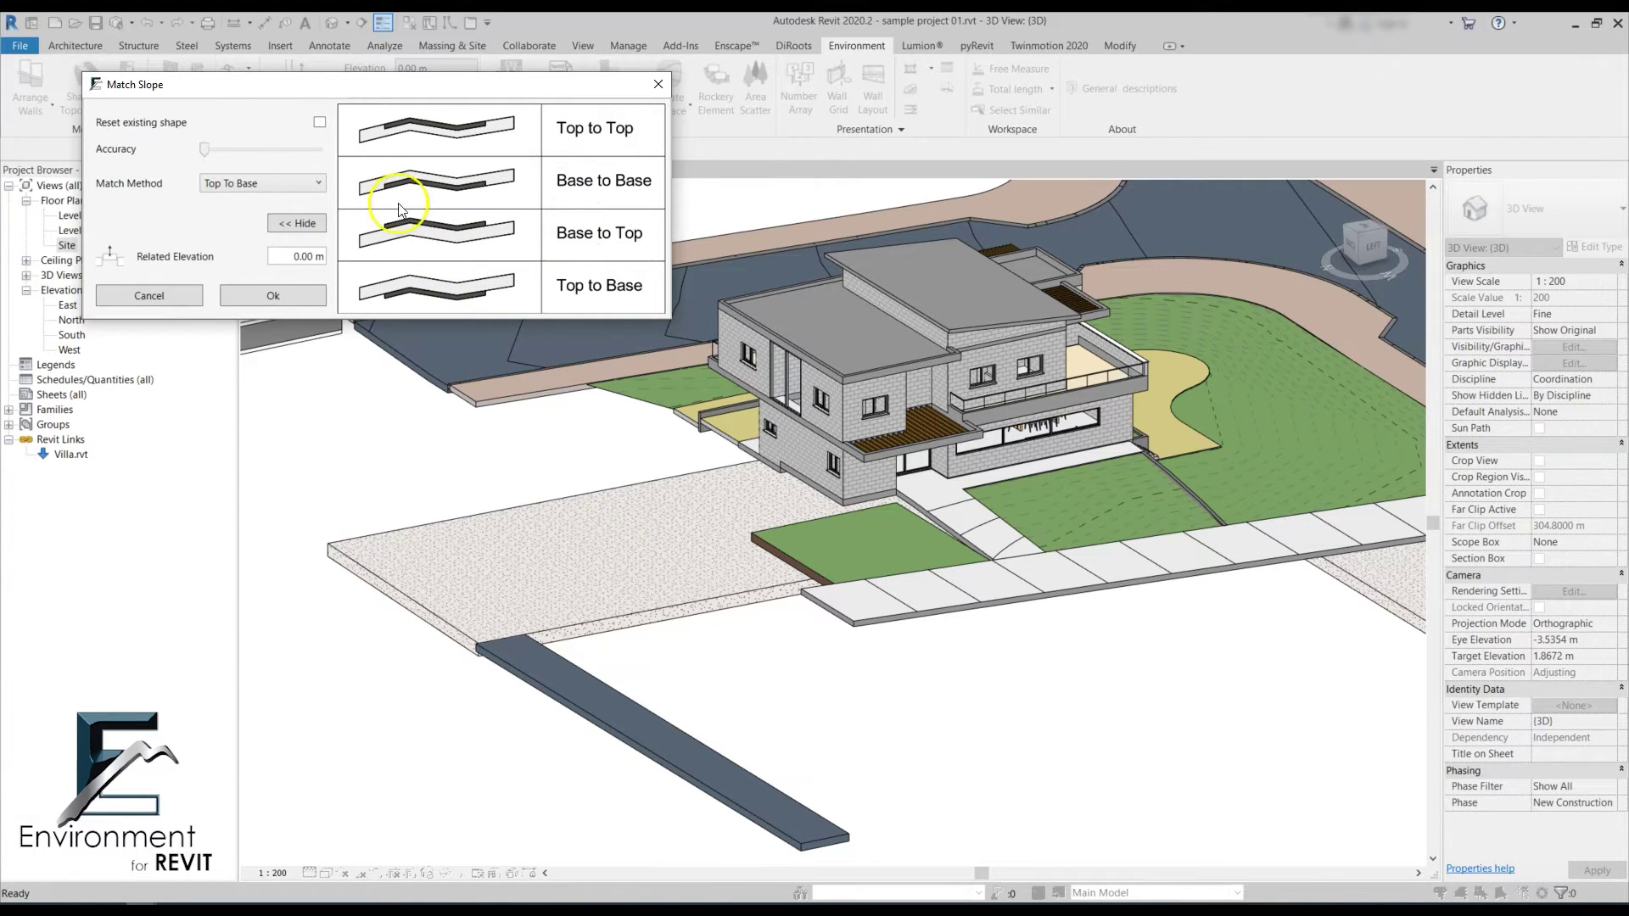
{"action": "left_click", "coordinate": [267, 181]}
{"action": "left_click", "coordinate": [288, 220]}
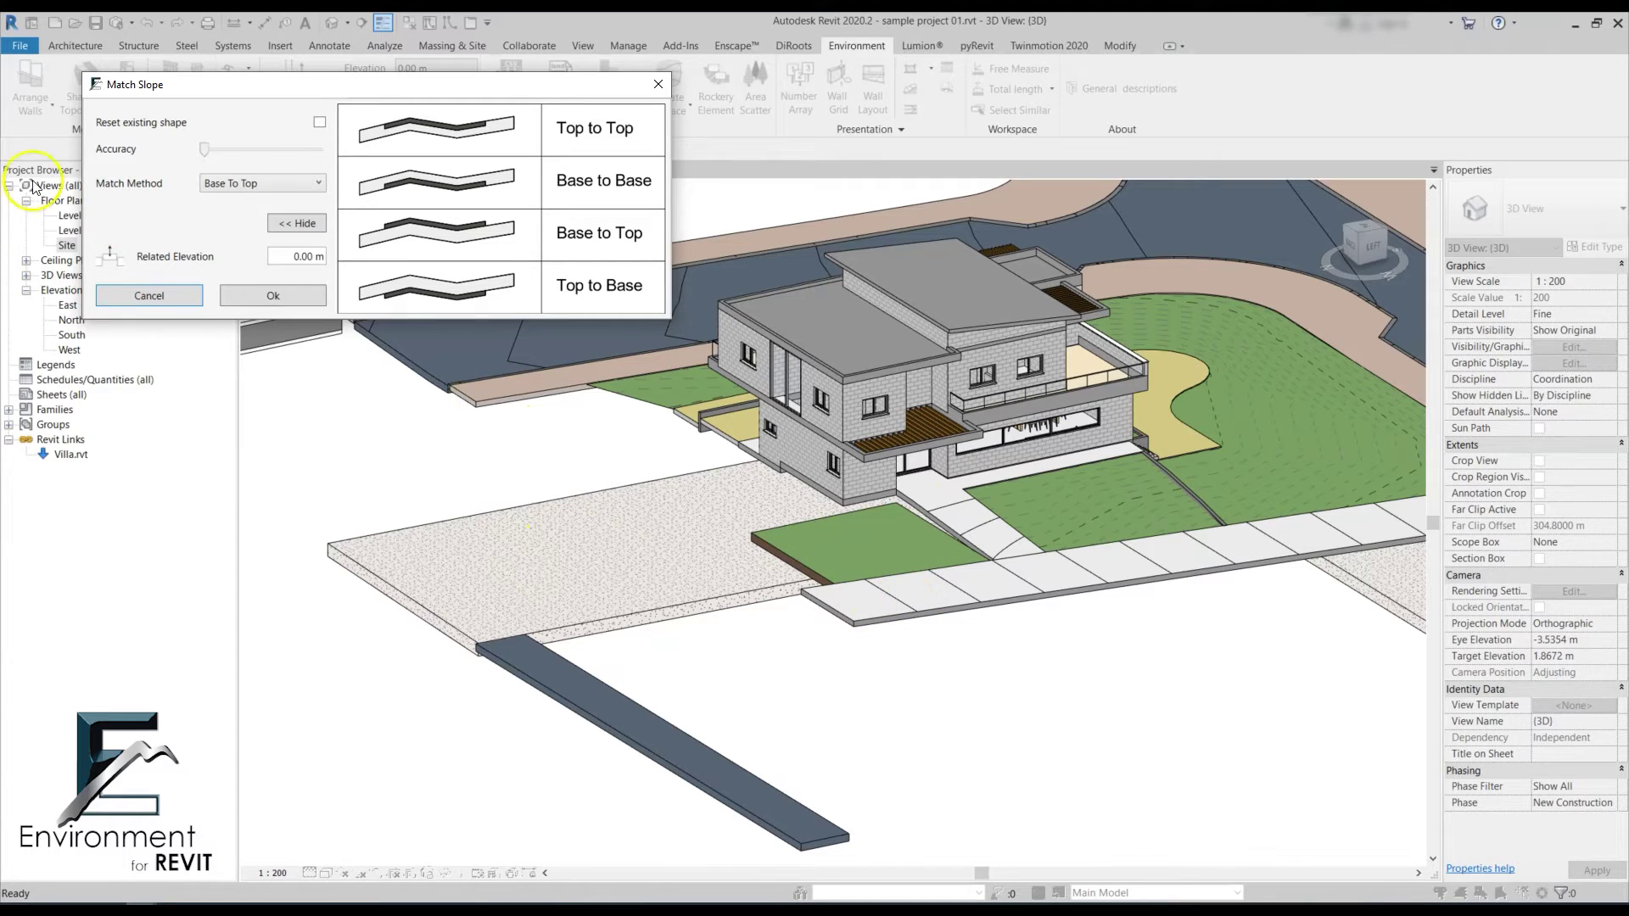
{"action": "left_click", "coordinate": [255, 182]}
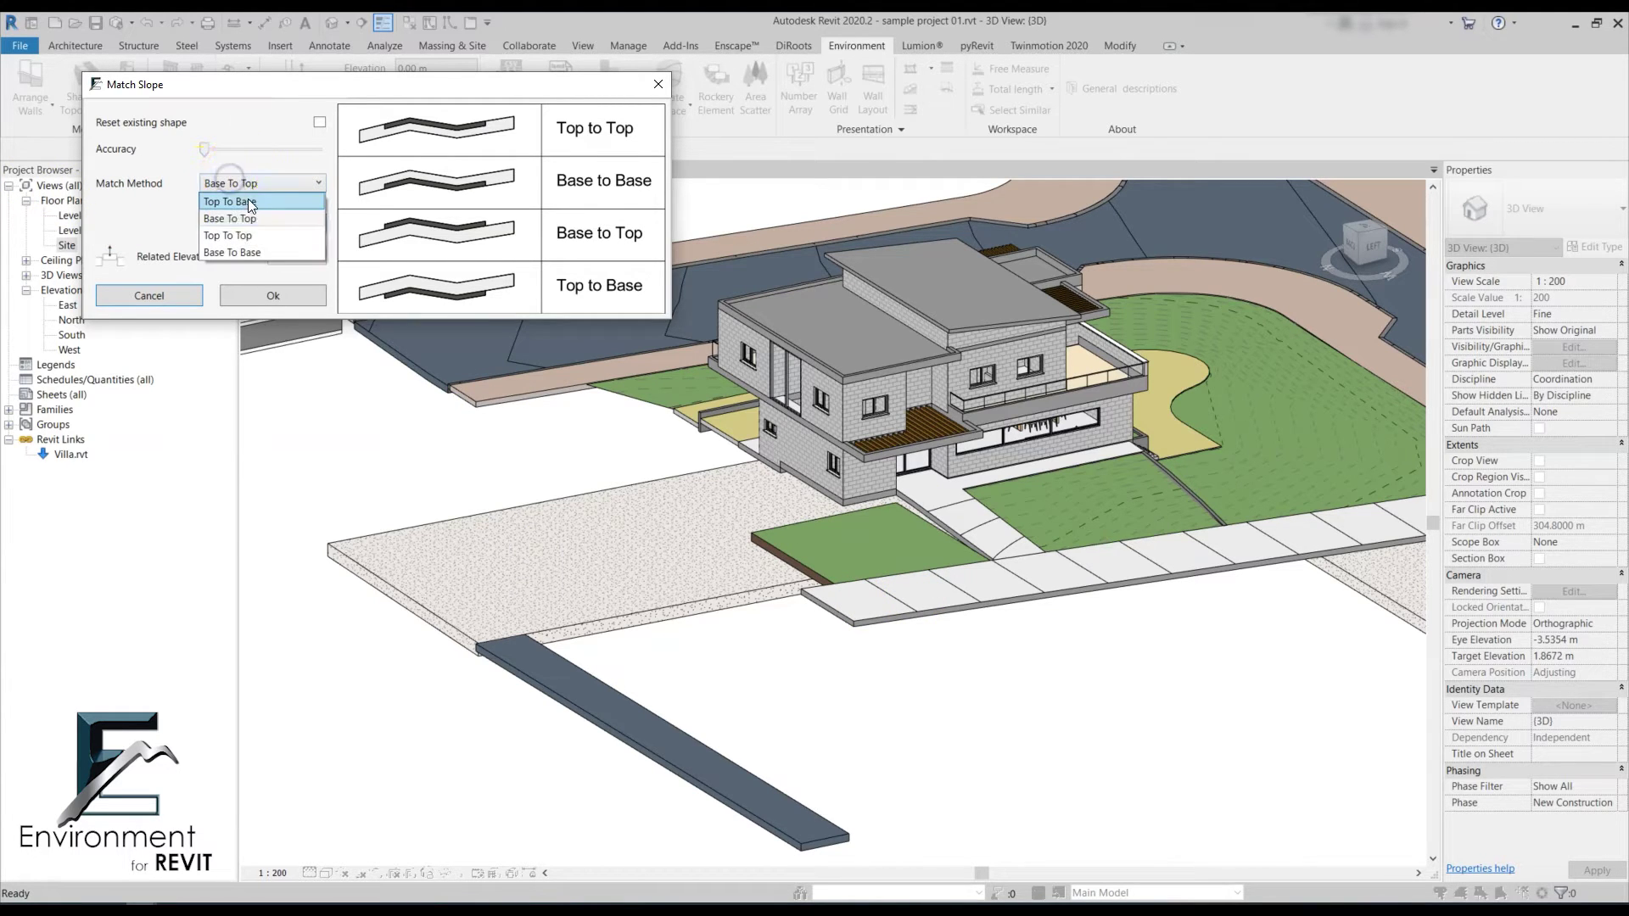
{"action": "left_click", "coordinate": [267, 236]}
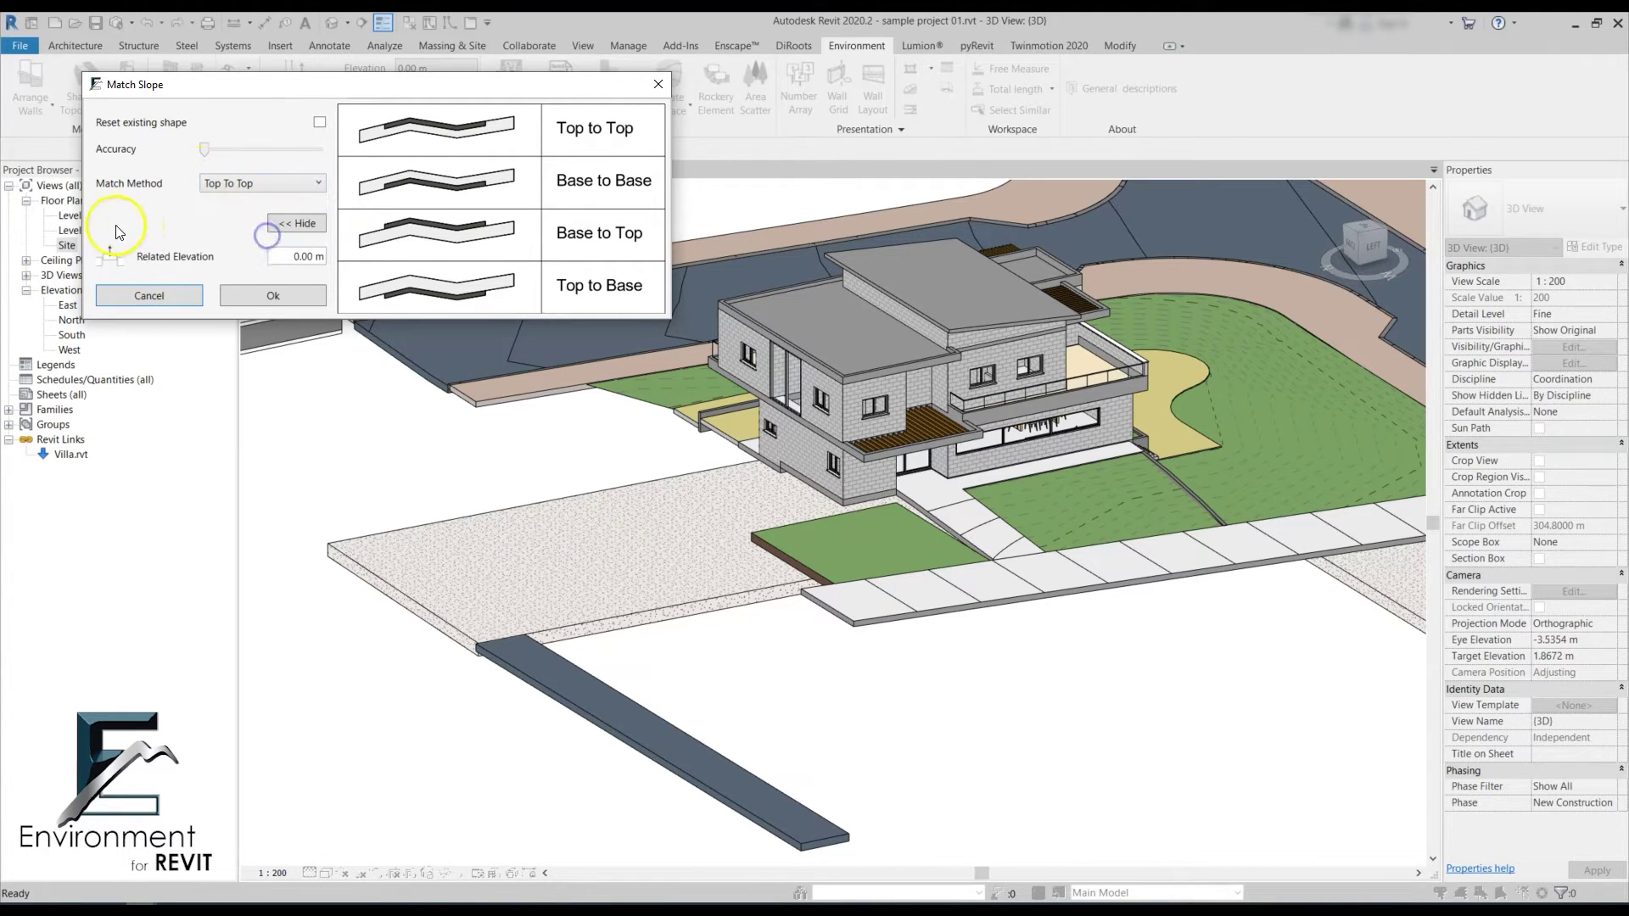
{"action": "left_click", "coordinate": [301, 268]}
{"action": "left_click", "coordinate": [279, 295]}
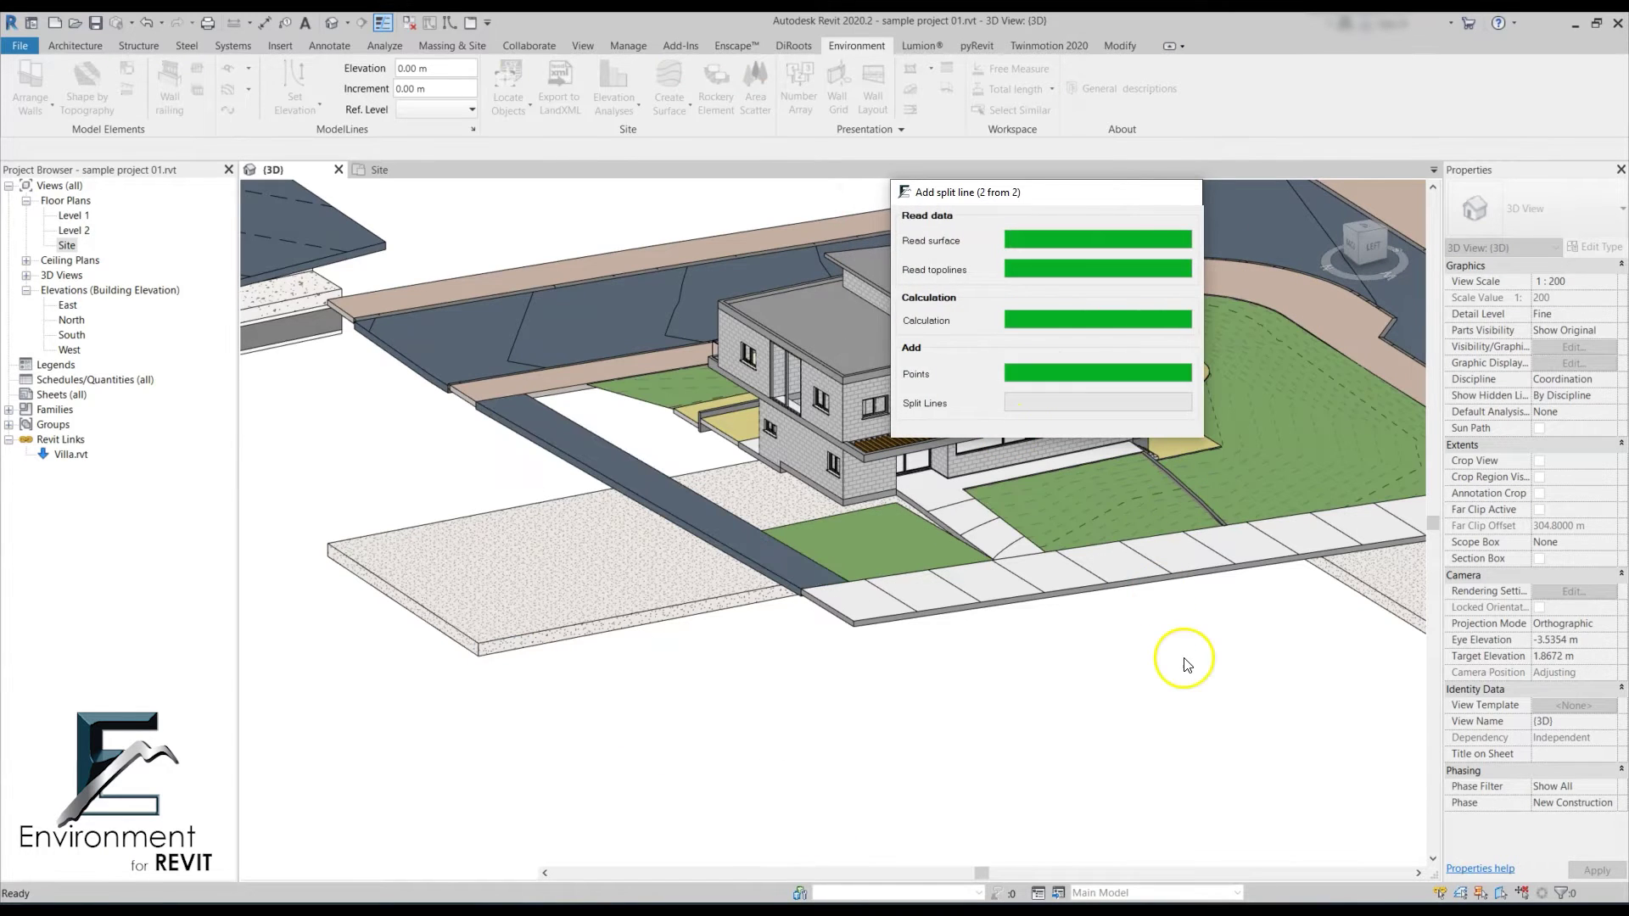
- Zoom in and select the long strip slab to see its new split points and elevations
{"action": "scroll", "coordinate": [492, 399], "scroll_direction": "up", "scroll_amount": 4}
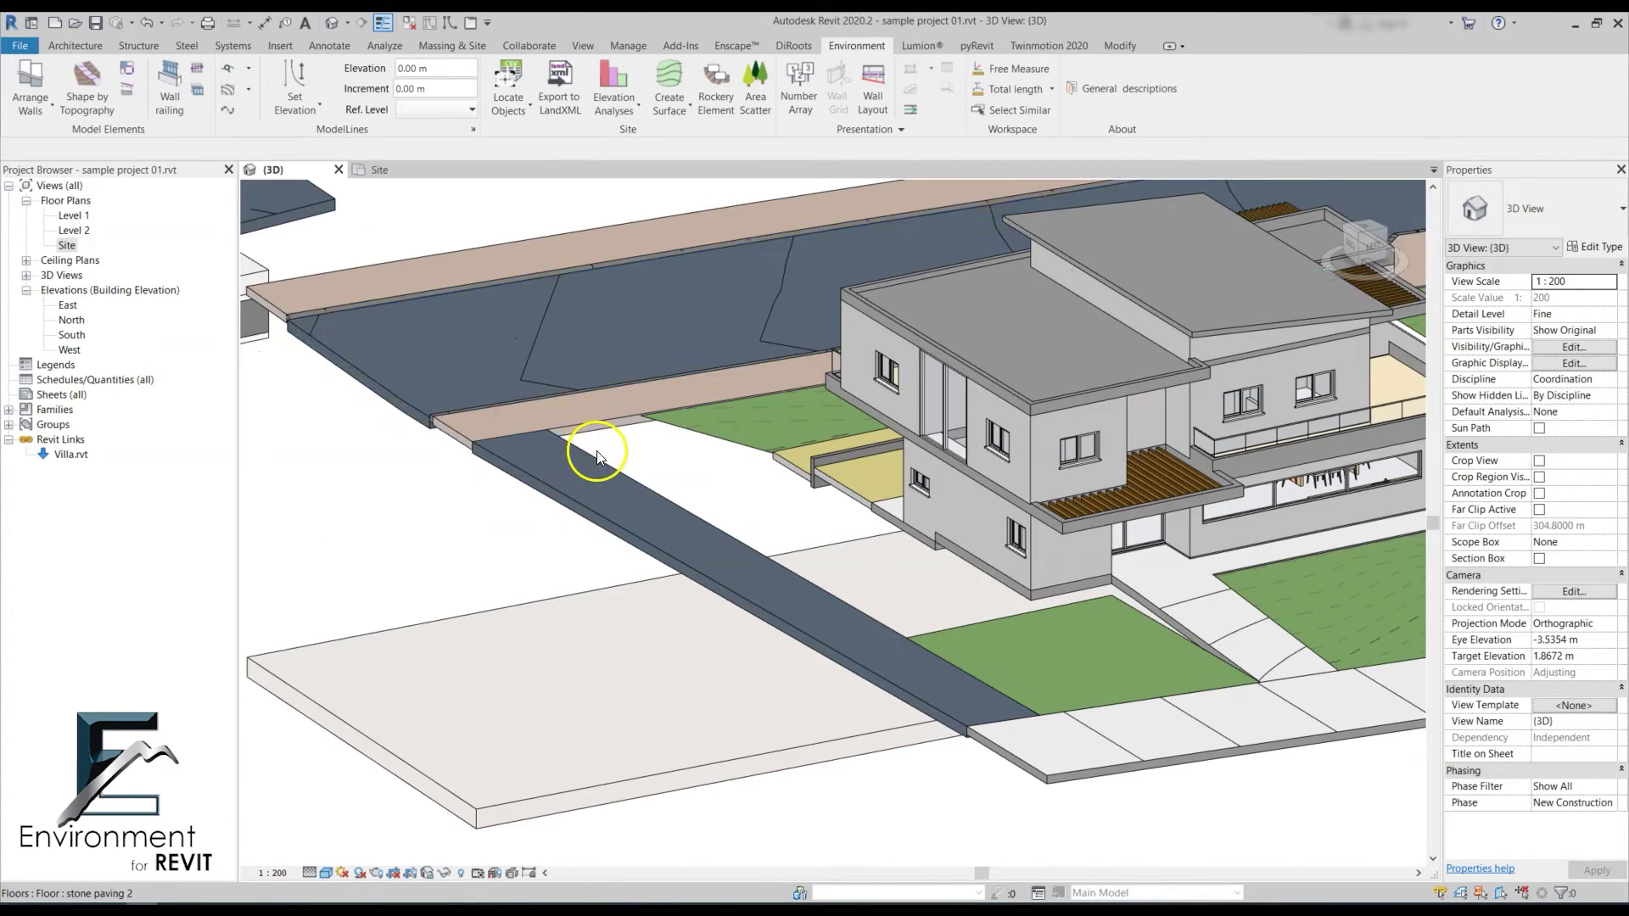
{"action": "scroll", "coordinate": [557, 467], "scroll_direction": "up", "scroll_amount": 5}
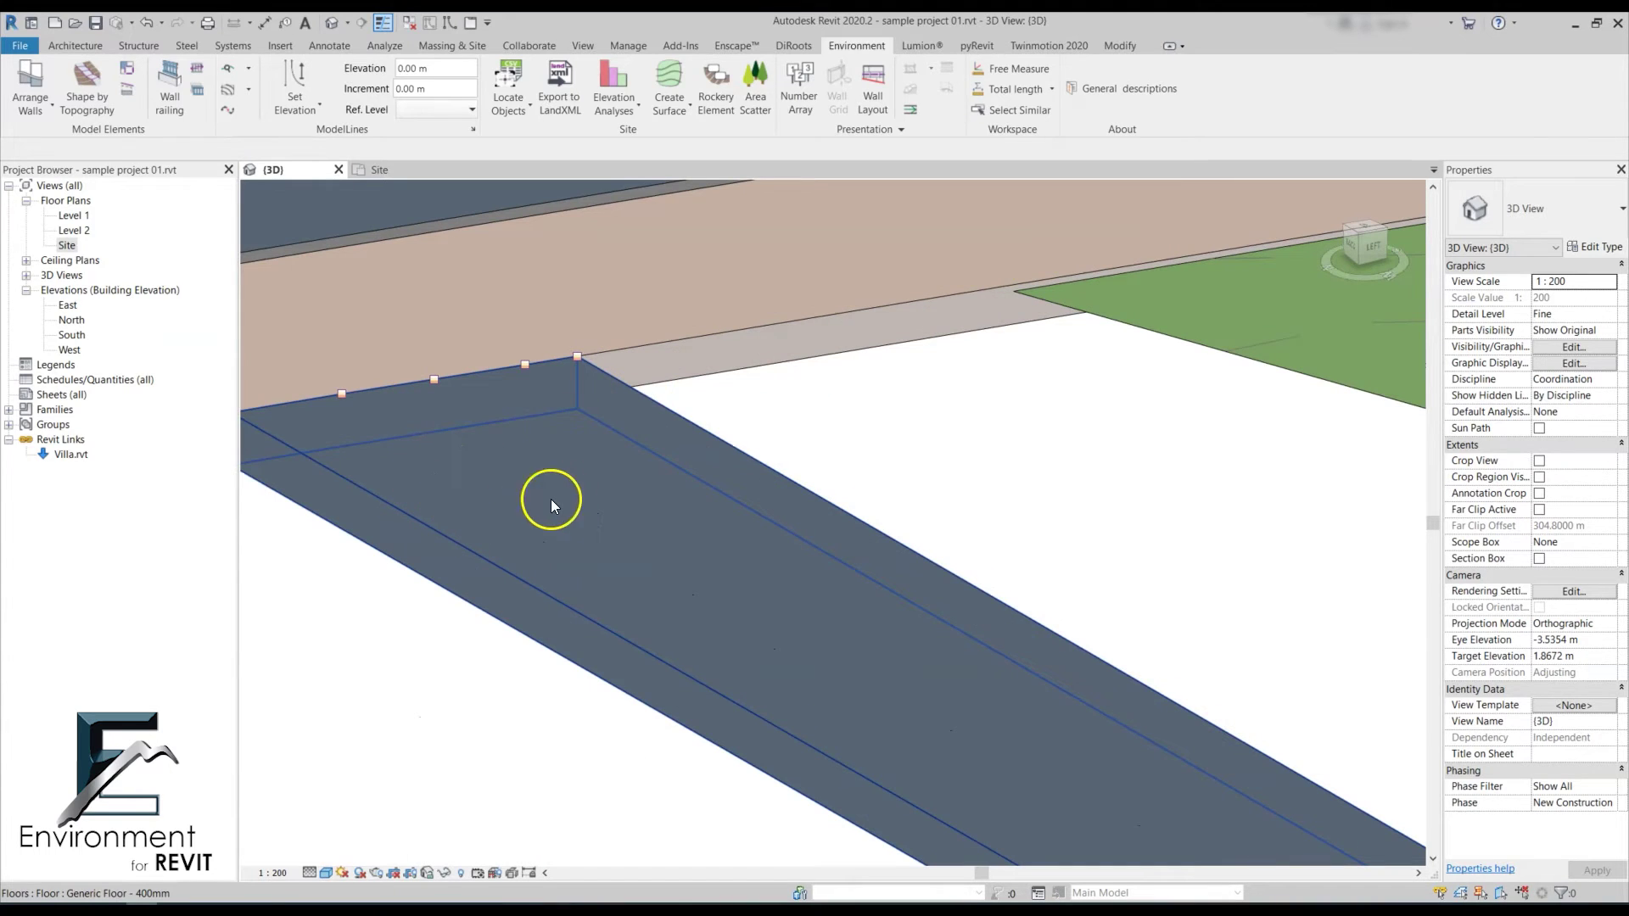
{"action": "left_click", "coordinate": [551, 502]}
{"action": "scroll", "coordinate": [753, 291], "scroll_direction": "down", "scroll_amount": 6}
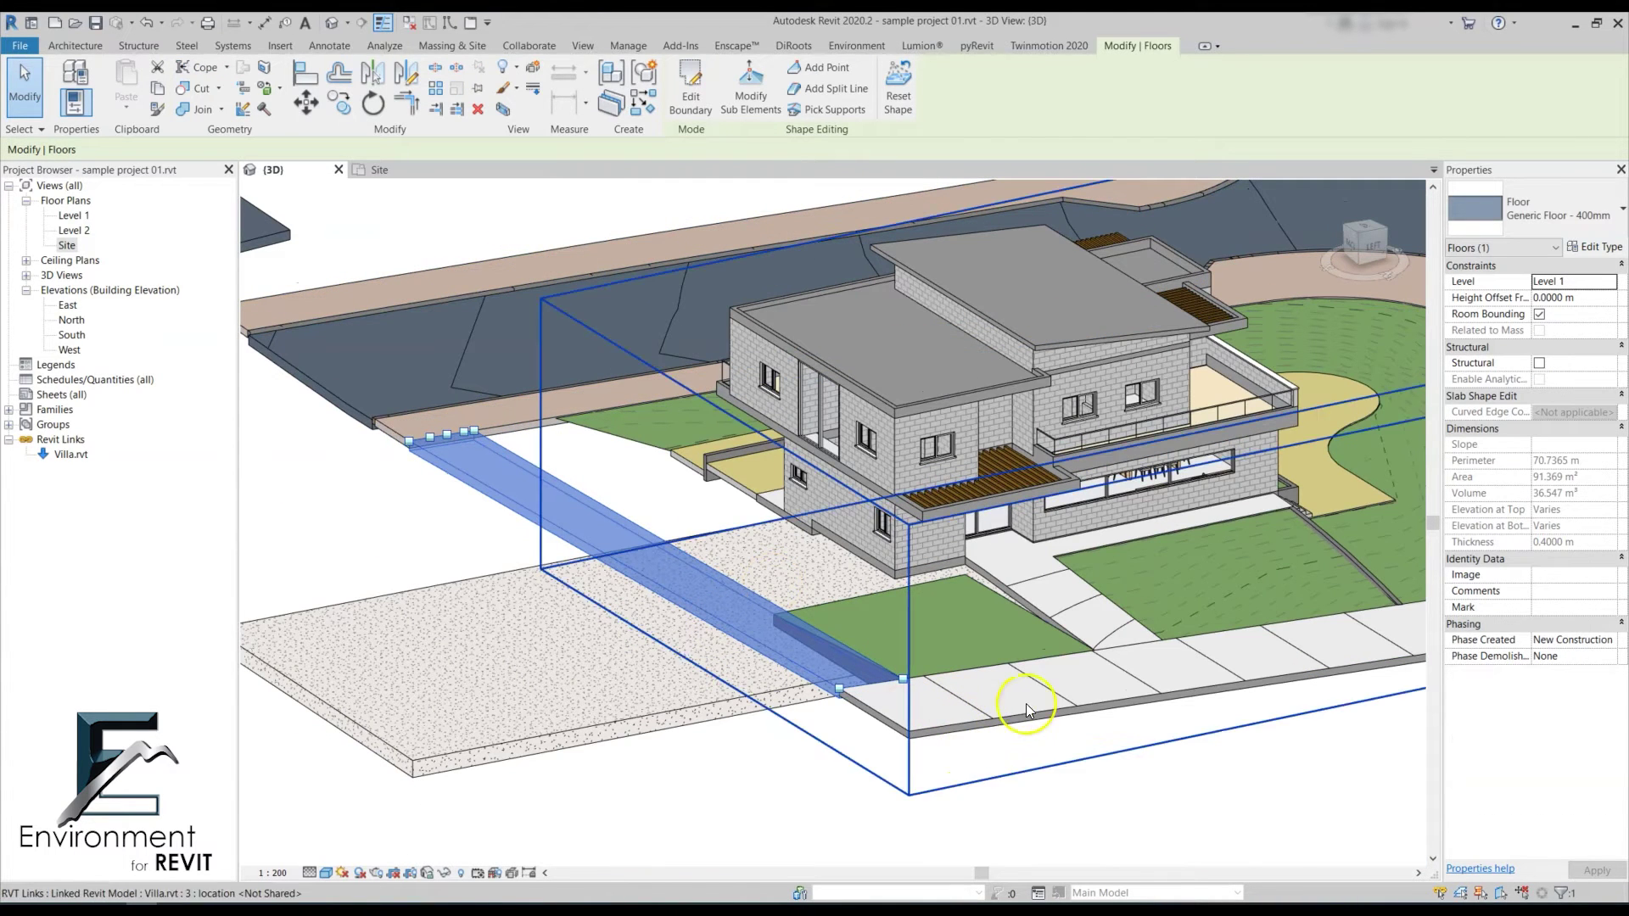
{"action": "scroll", "coordinate": [1026, 705], "scroll_direction": "down", "scroll_amount": 3}
{"action": "scroll", "coordinate": [982, 637], "scroll_direction": "up", "scroll_amount": 4}
{"action": "middle_click_drag", "start_coordinate": [981, 637], "coordinate": [272, 807]}
- Orbit around the selected slab to inspect its new slope from several angles
{"action": "scroll", "coordinate": [590, 591], "scroll_direction": "down", "scroll_amount": 3}
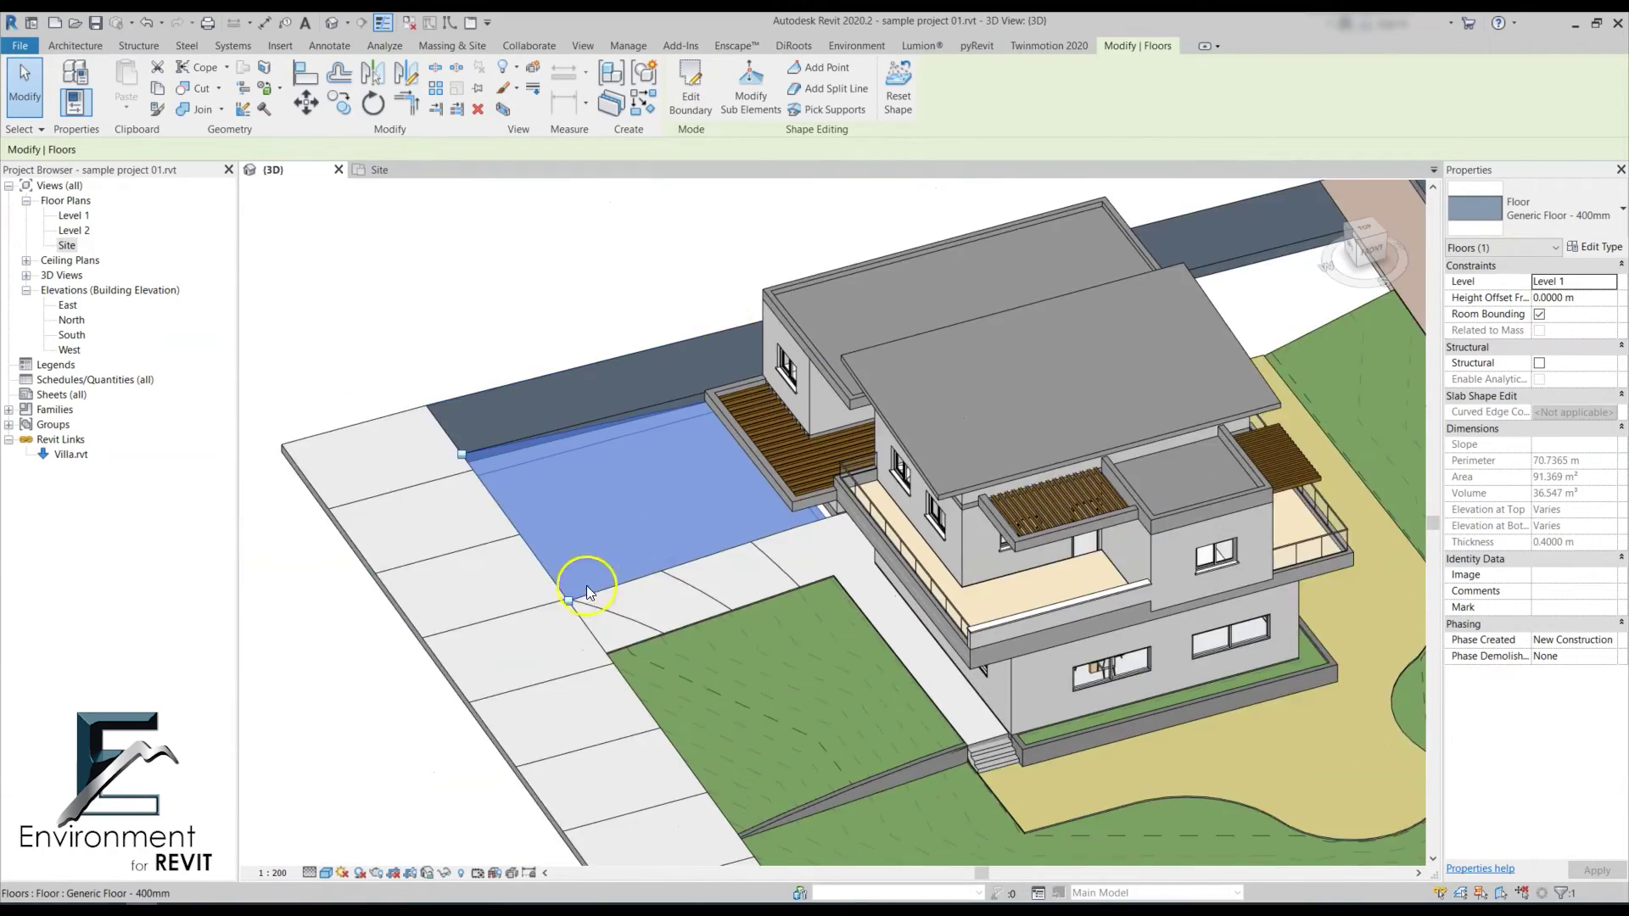
{"action": "scroll", "coordinate": [590, 592], "scroll_direction": "down", "scroll_amount": 3}
{"action": "middle_click_drag", "start_coordinate": [673, 655], "coordinate": [792, 662], "text": "shift"}
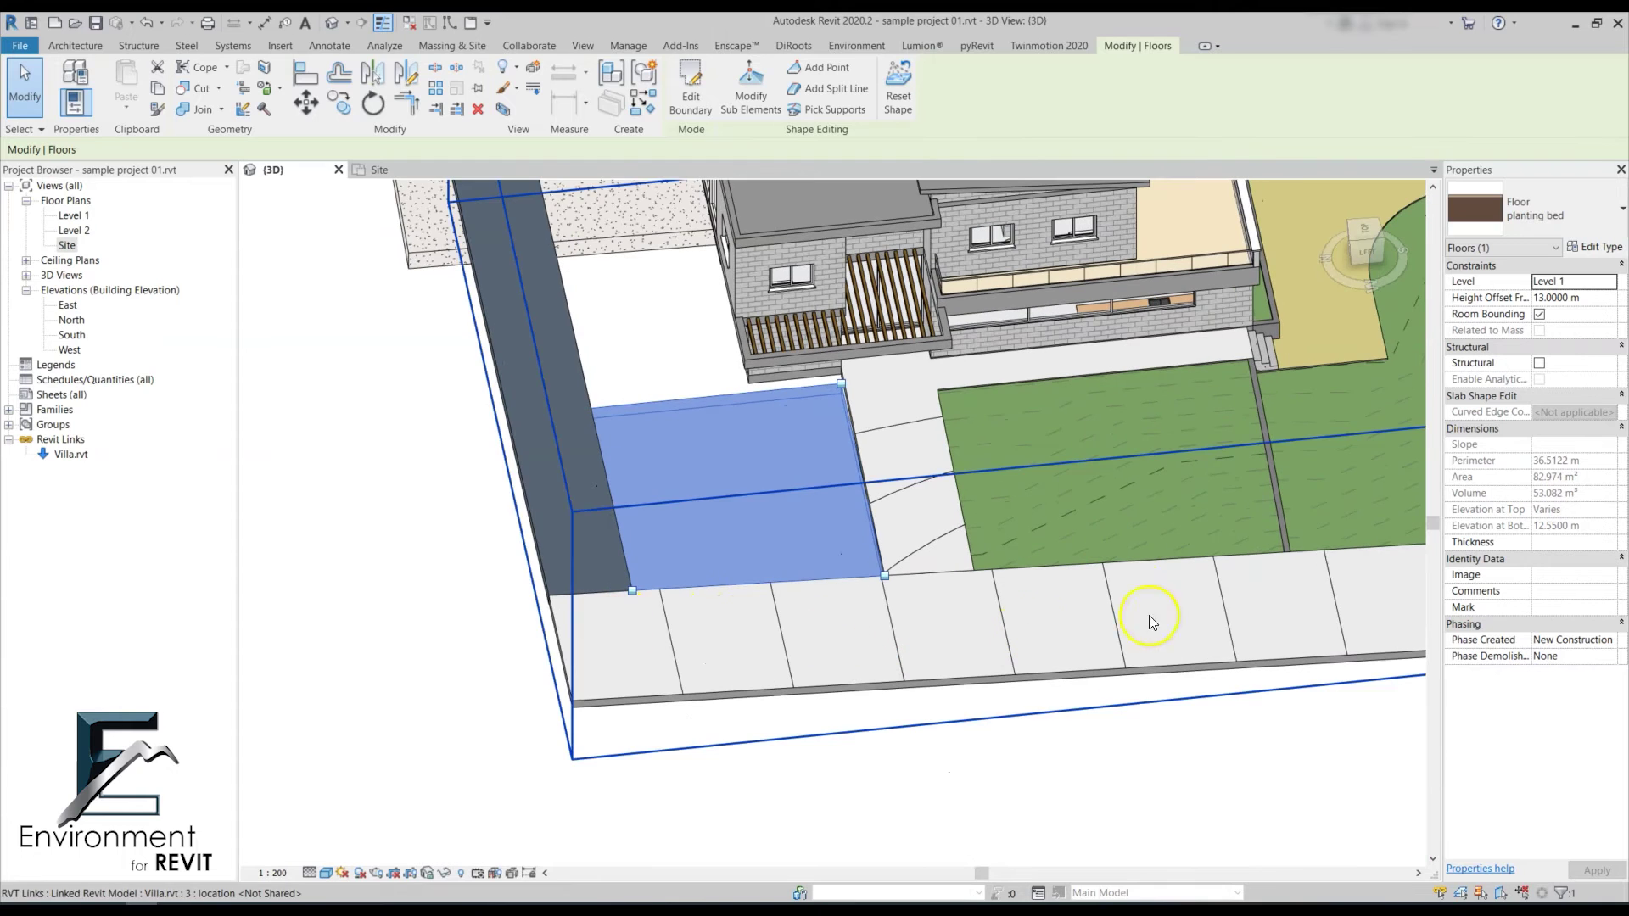
{"action": "middle_click_drag", "start_coordinate": [670, 657], "coordinate": [738, 502], "text": "shift"}
{"action": "scroll", "coordinate": [738, 502], "scroll_direction": "up", "scroll_amount": 5}
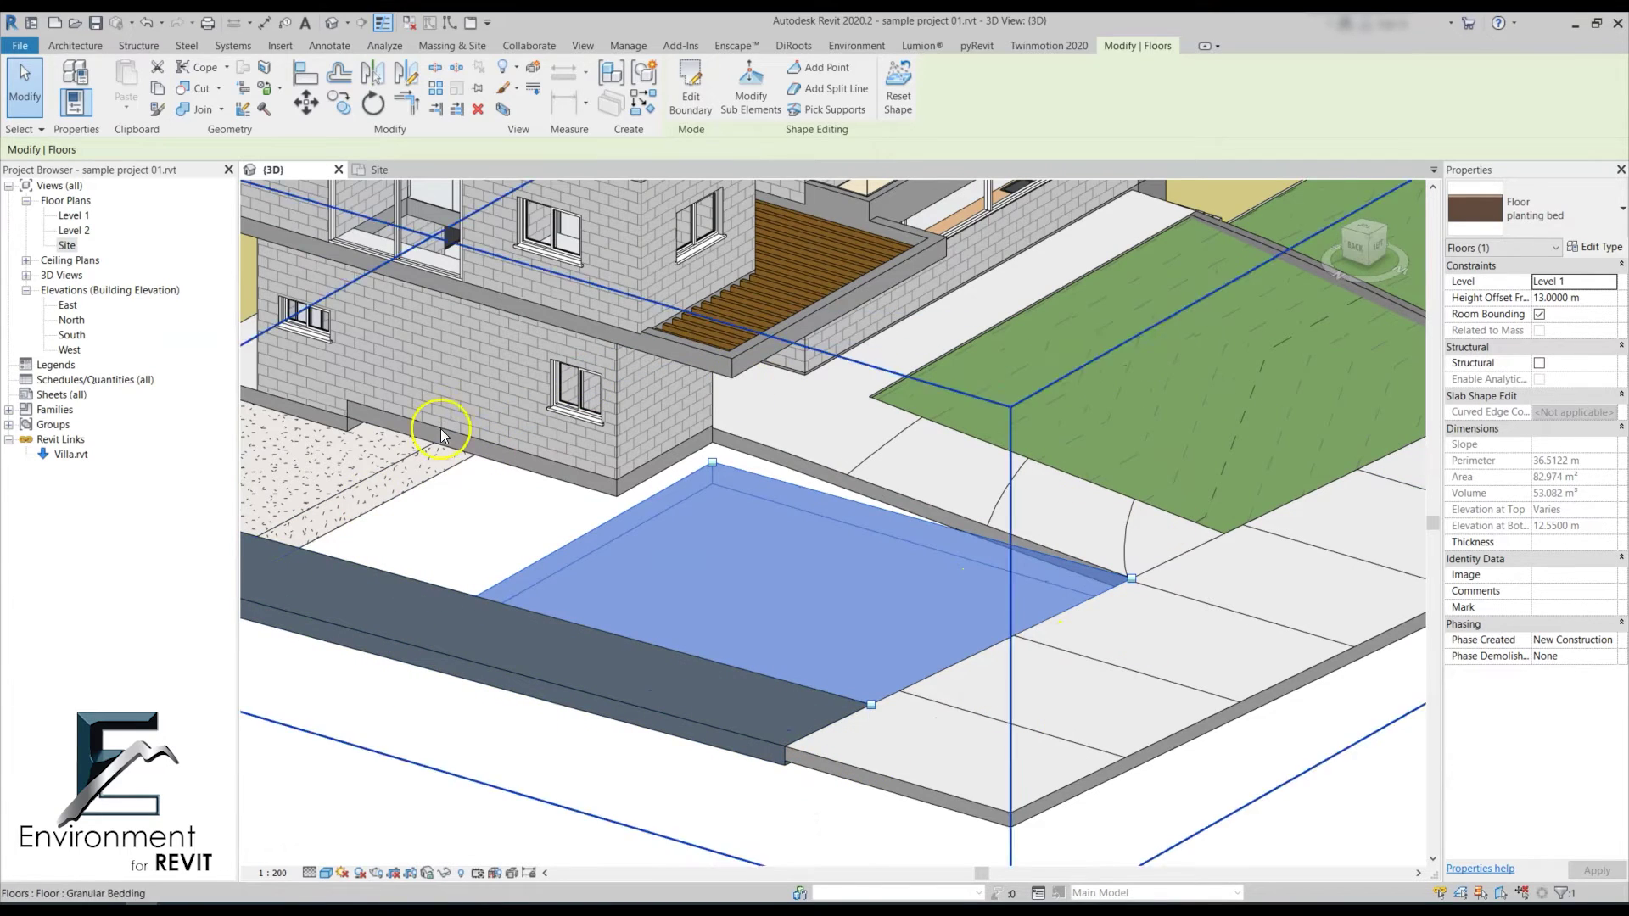
{"action": "scroll", "coordinate": [608, 462], "scroll_direction": "down", "scroll_amount": 3}
{"action": "middle_click_drag", "start_coordinate": [931, 545], "coordinate": [632, 509], "text": "shift"}
- Start Match Slope again from the Environment tab and orbit to view the lawn and walkway
{"action": "left_click", "coordinate": [834, 47]}
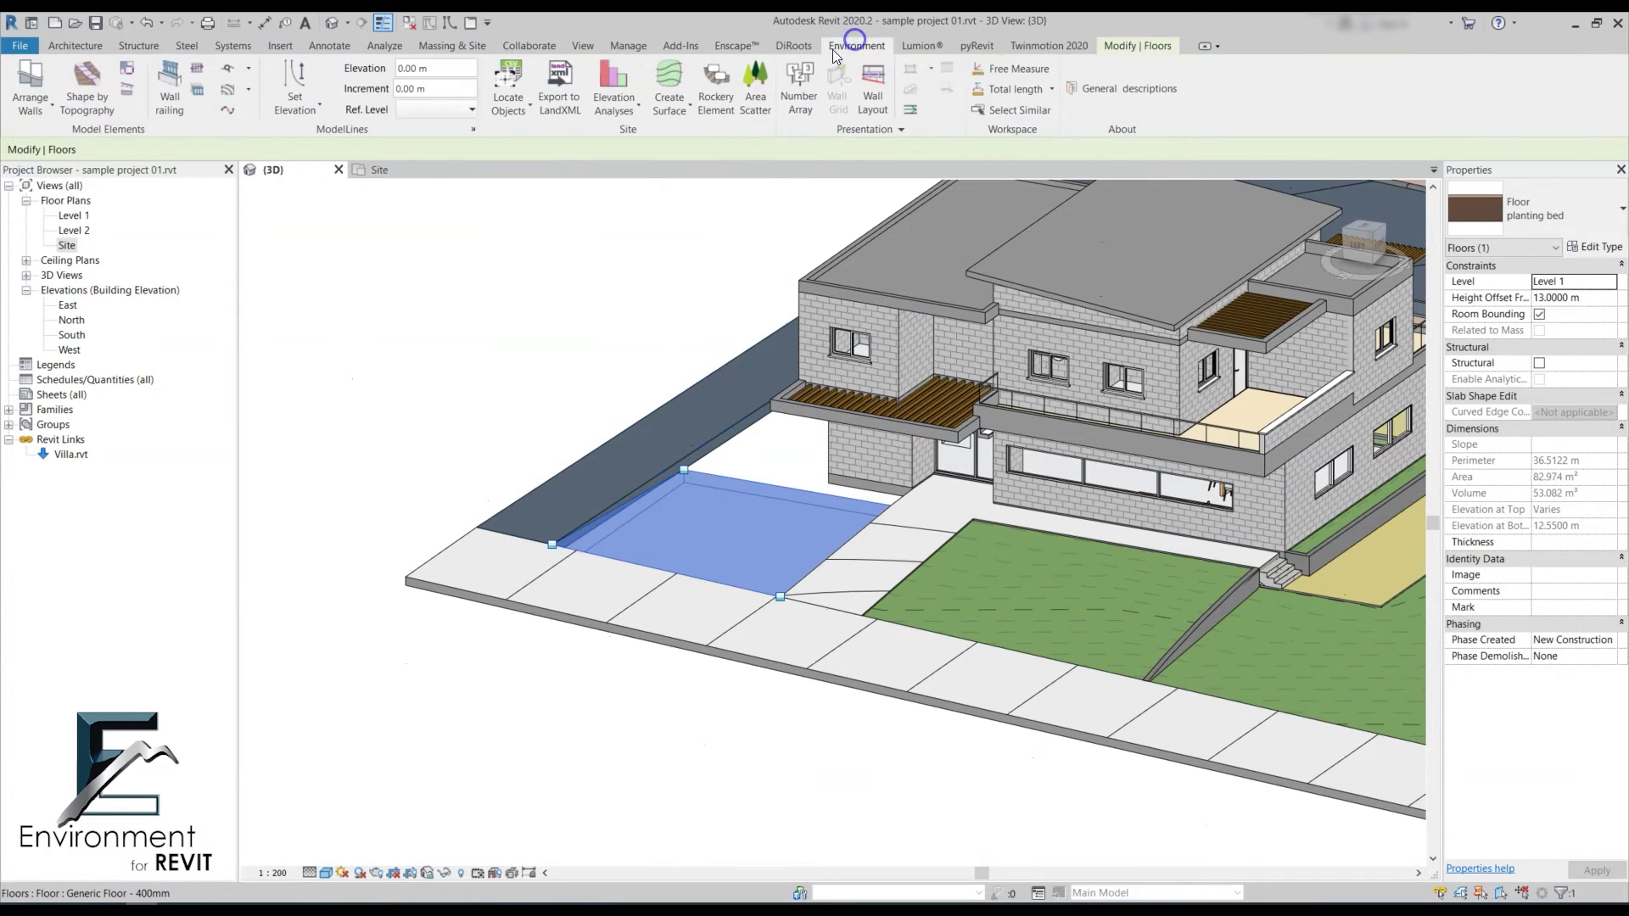
{"action": "left_click", "coordinate": [127, 85]}
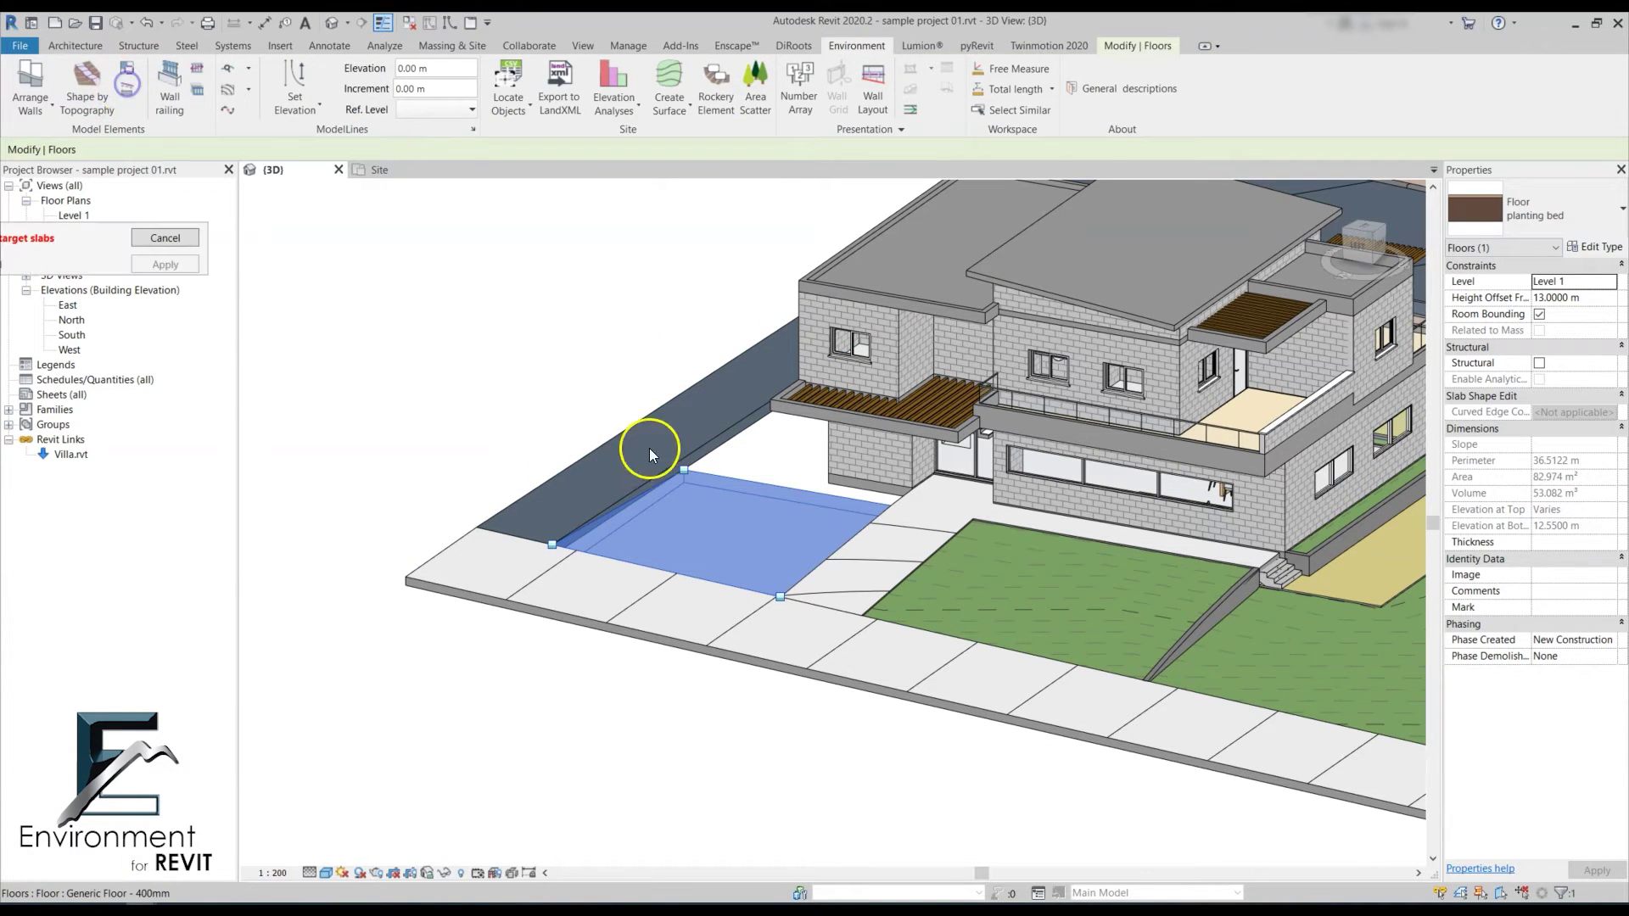
{"action": "left_click_drag", "start_coordinate": [87, 258], "coordinate": [347, 270]}
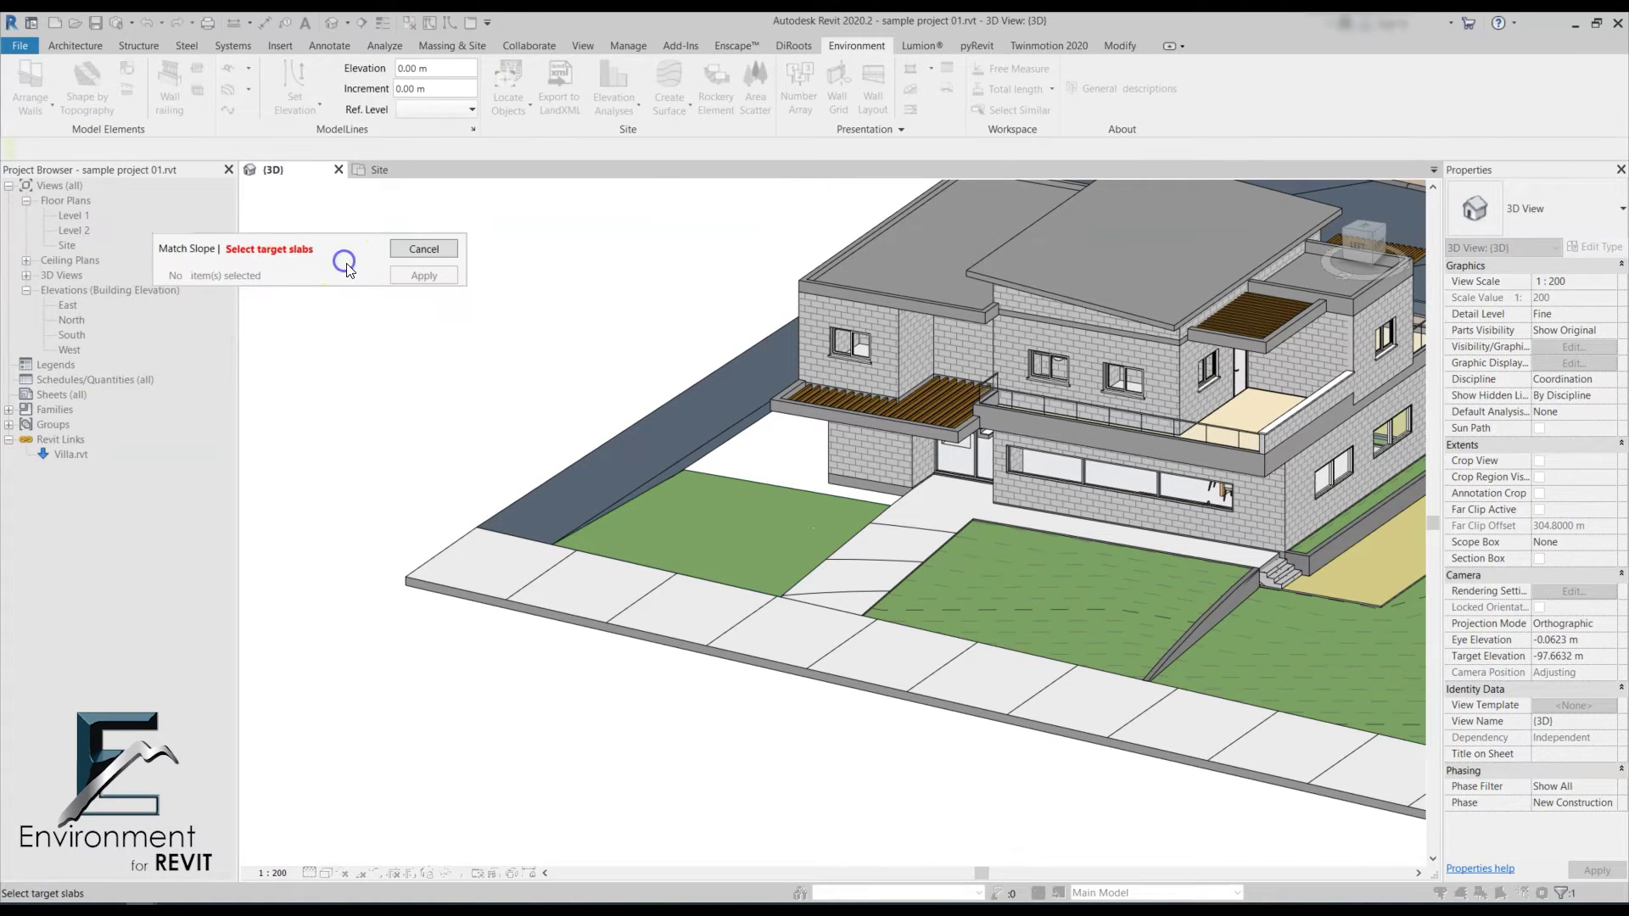
{"action": "scroll", "coordinate": [772, 462], "scroll_direction": "up", "scroll_amount": 2}
{"action": "scroll", "coordinate": [762, 483], "scroll_direction": "up", "scroll_amount": 2}
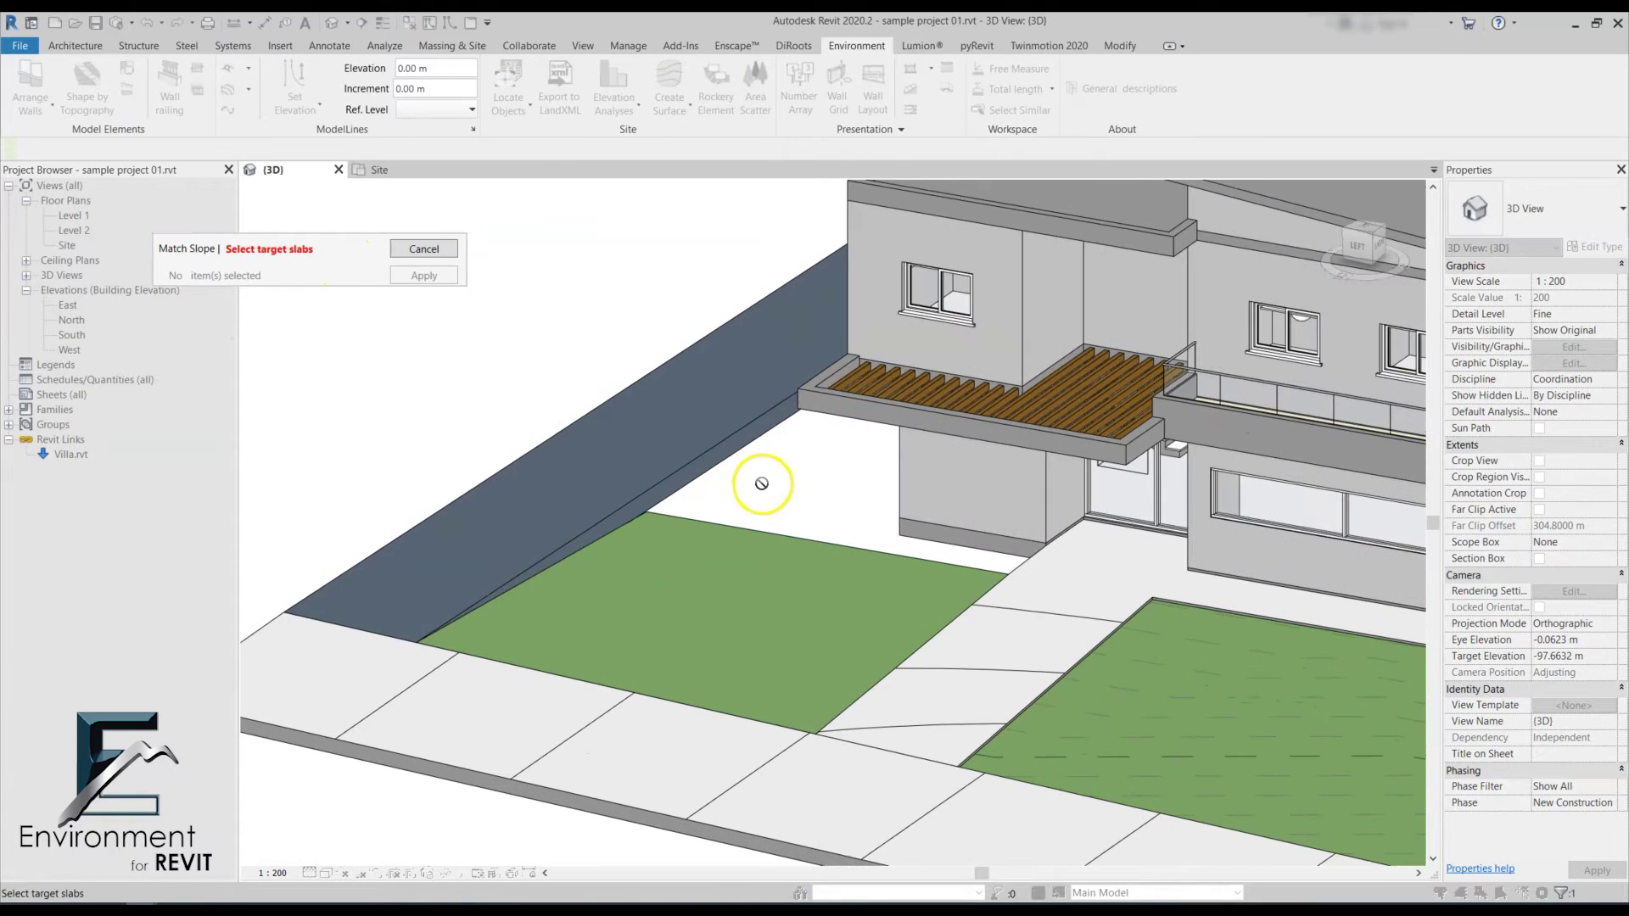
{"action": "scroll", "coordinate": [690, 407], "scroll_direction": "down", "scroll_amount": 2}
{"action": "scroll", "coordinate": [451, 829], "scroll_direction": "down", "scroll_amount": 2}
{"action": "middle_click_drag", "start_coordinate": [451, 829], "coordinate": [939, 713], "text": "shift"}
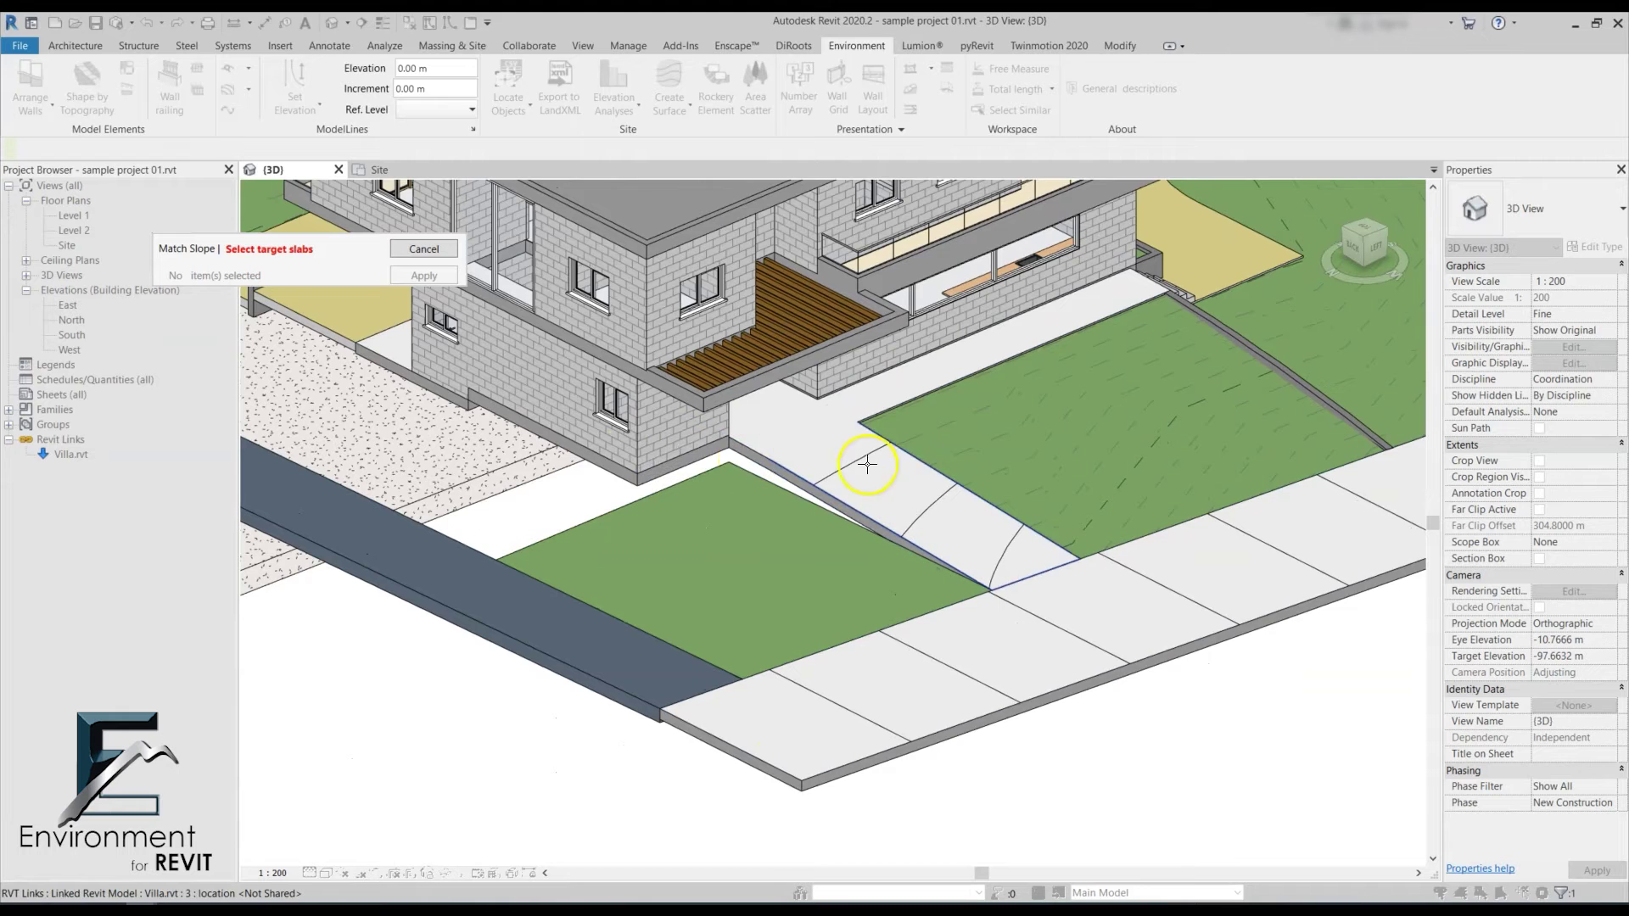
{"action": "scroll", "coordinate": [778, 458], "scroll_direction": "up", "scroll_amount": 2}
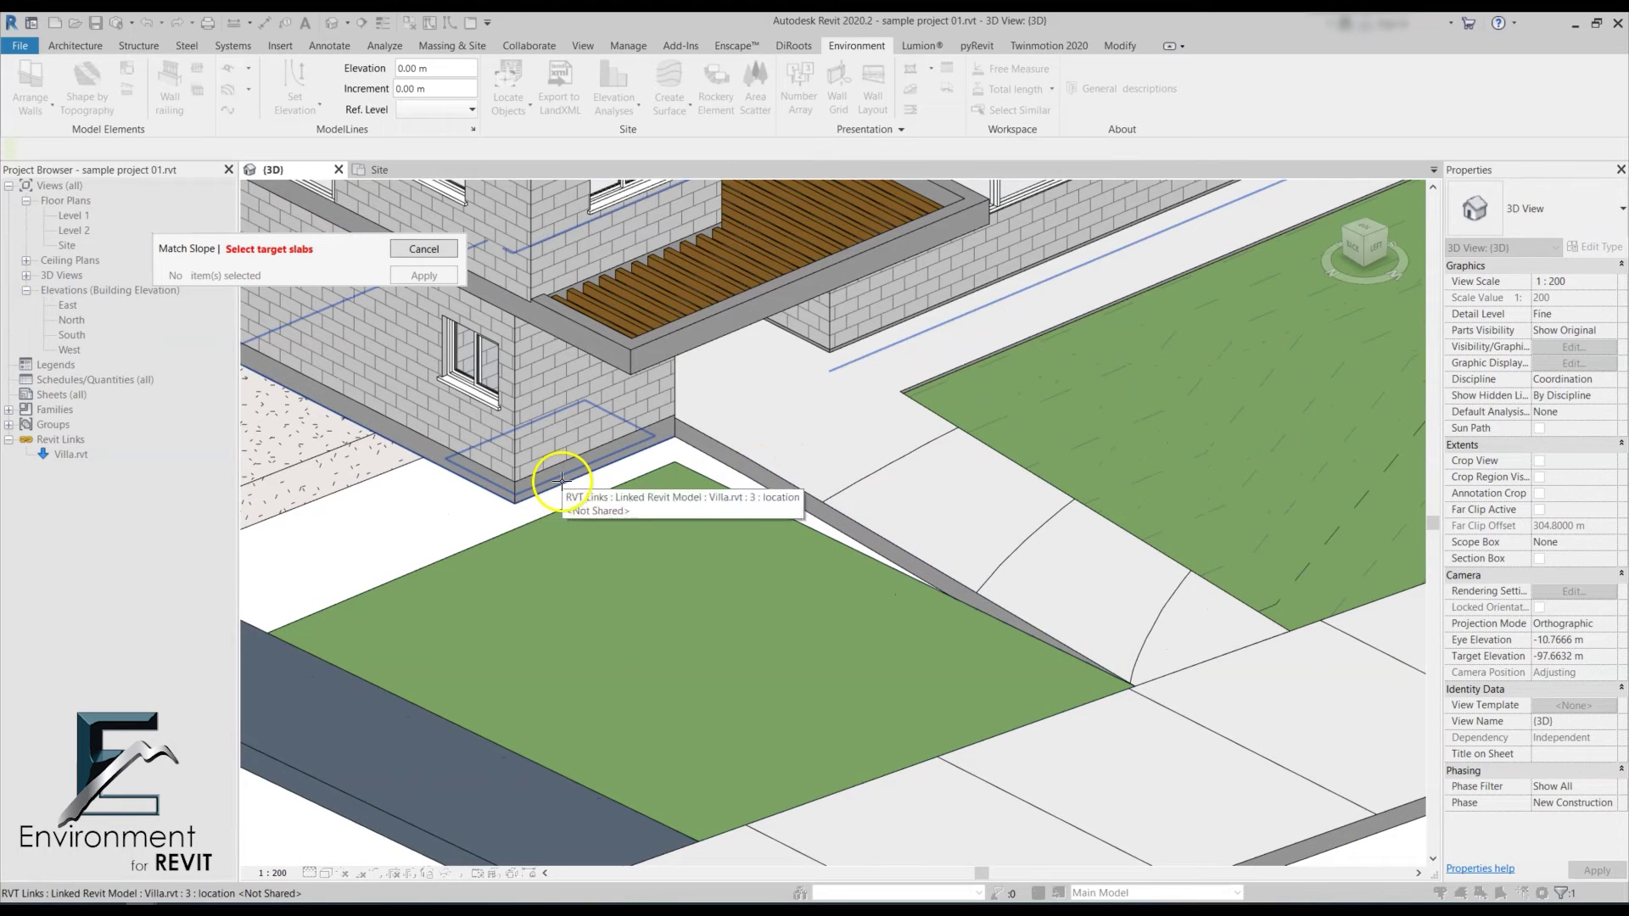
- Pick the house-wall, walkway, lower paving and dark lawn-side slabs as targets and apply
{"action": "left_click", "coordinate": [560, 480]}
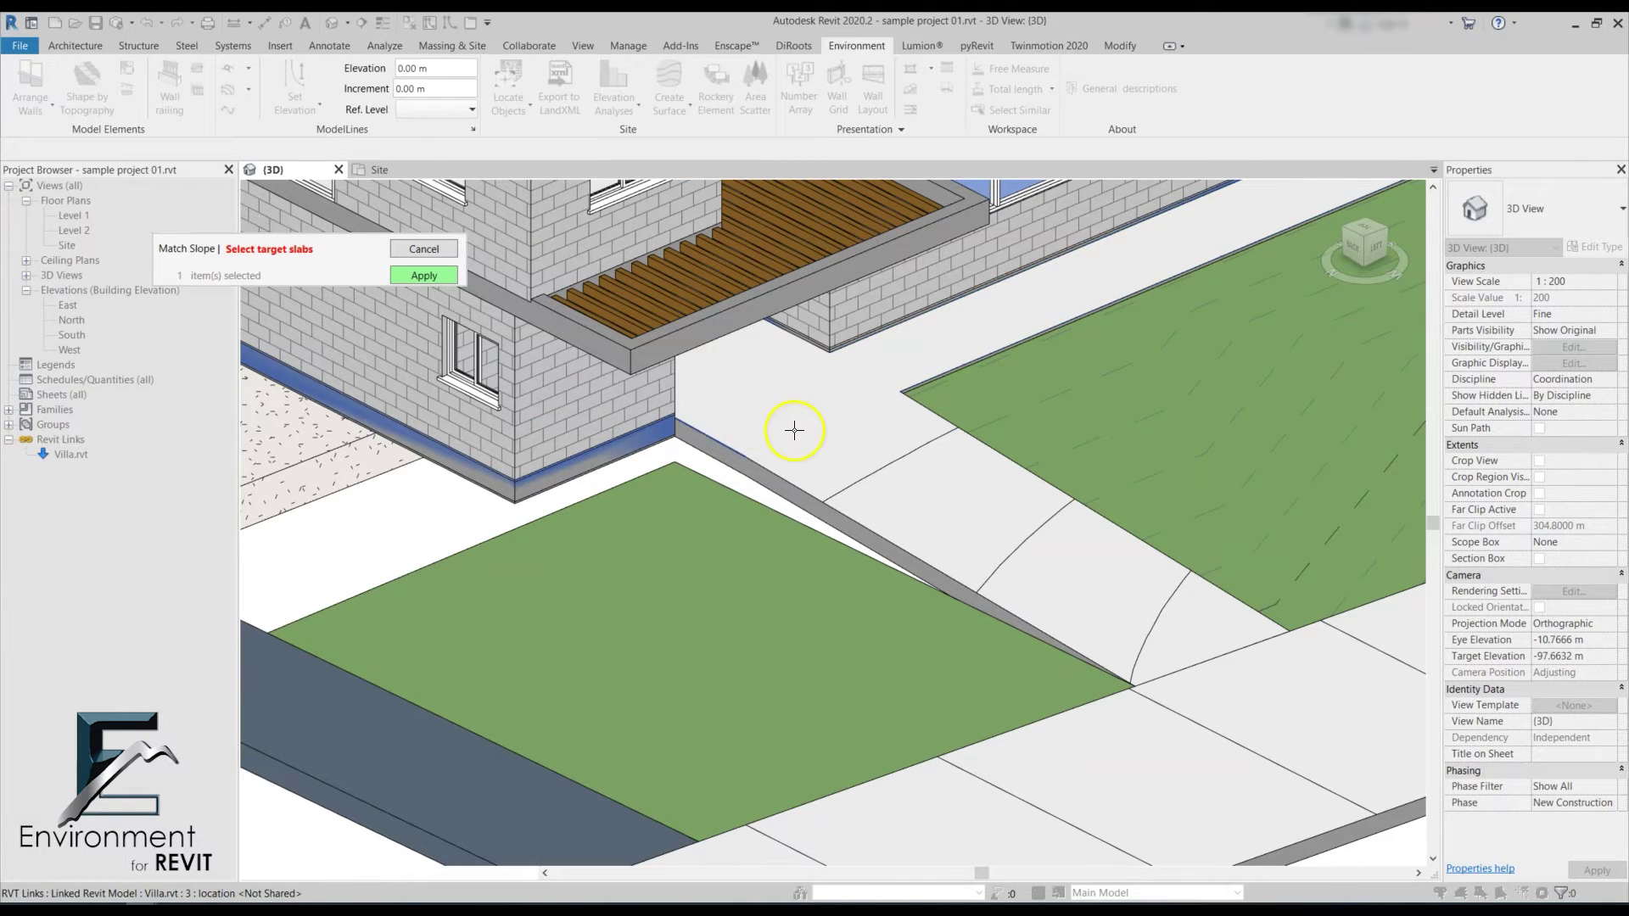
{"action": "left_click", "coordinate": [793, 430]}
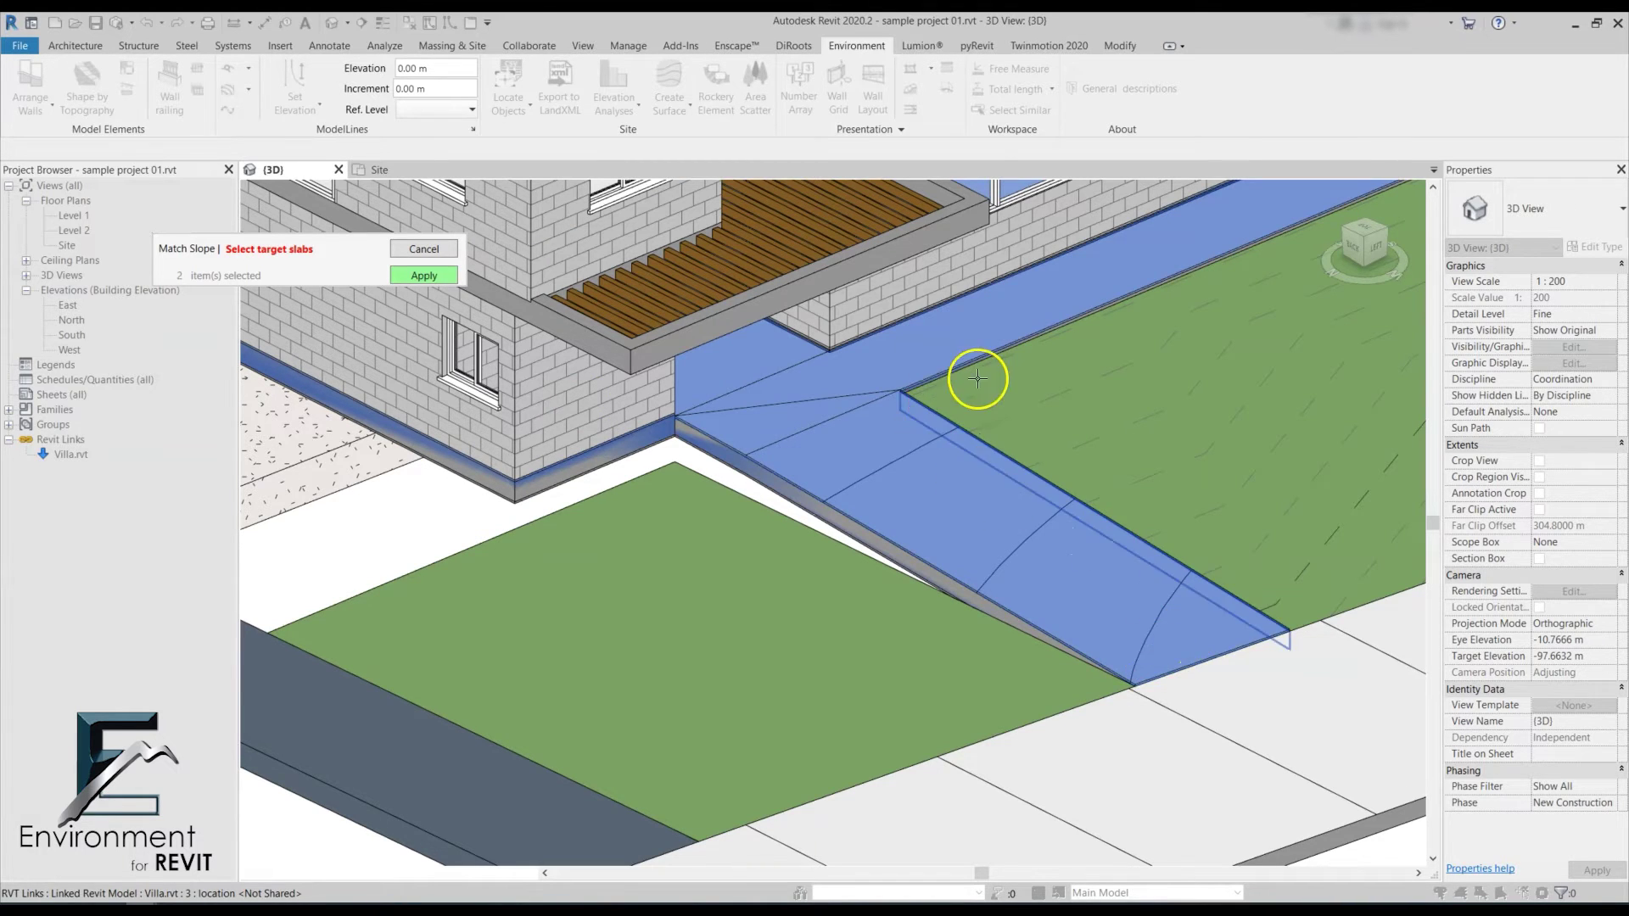
{"action": "scroll", "coordinate": [982, 600], "scroll_direction": "down", "scroll_amount": 2}
{"action": "scroll", "coordinate": [917, 625], "scroll_direction": "up", "scroll_amount": 2}
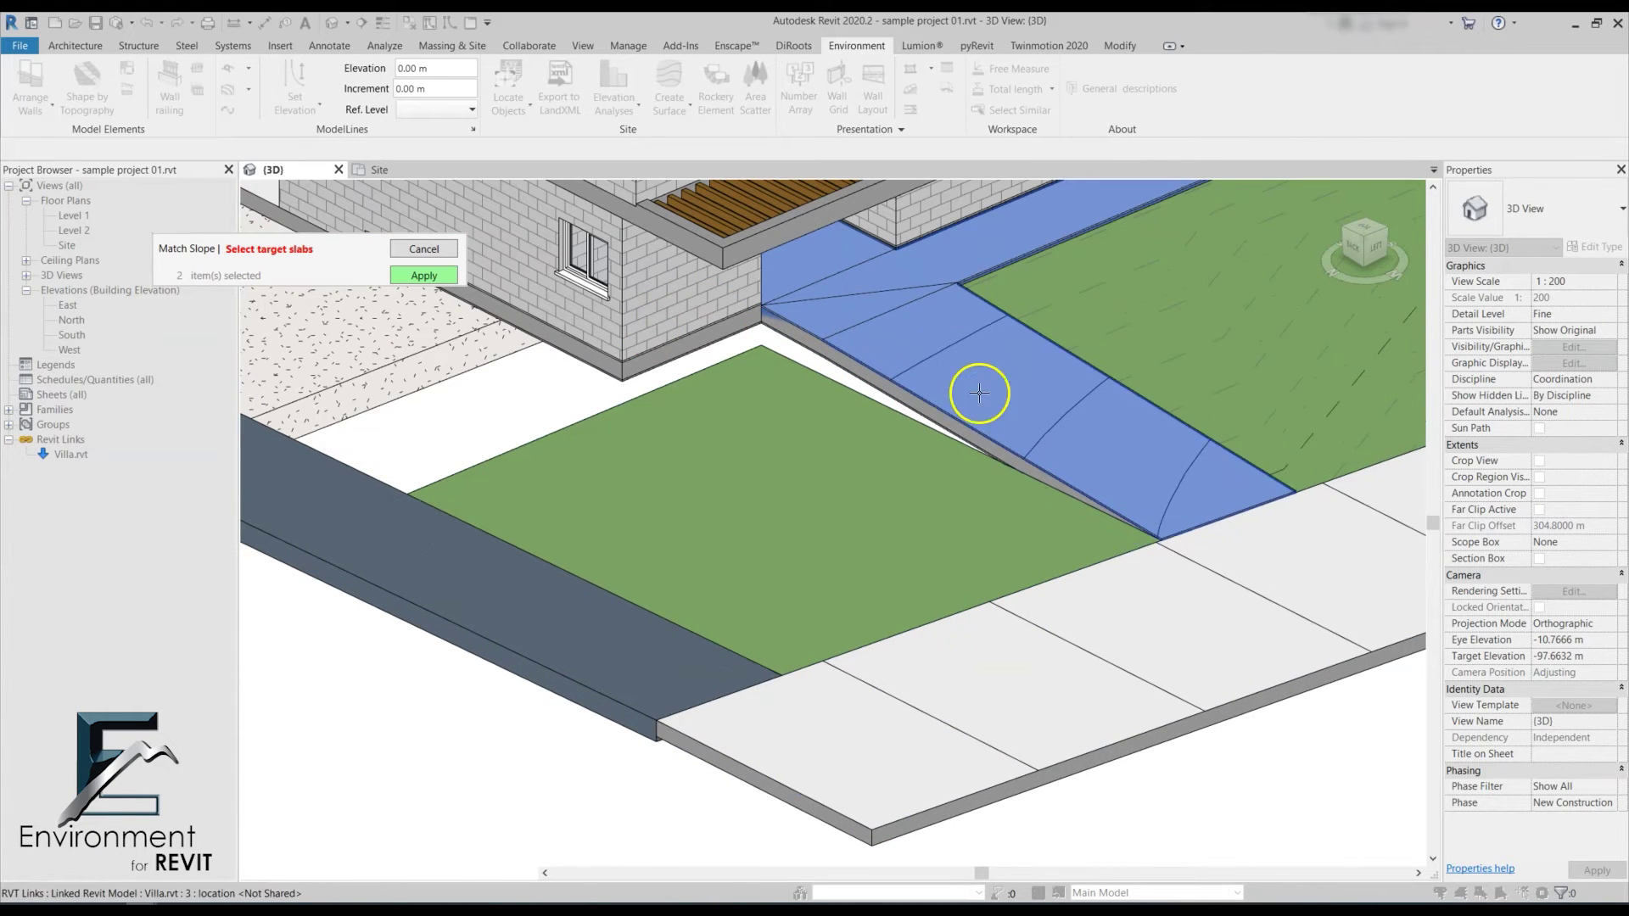
{"action": "left_click", "coordinate": [1014, 692]}
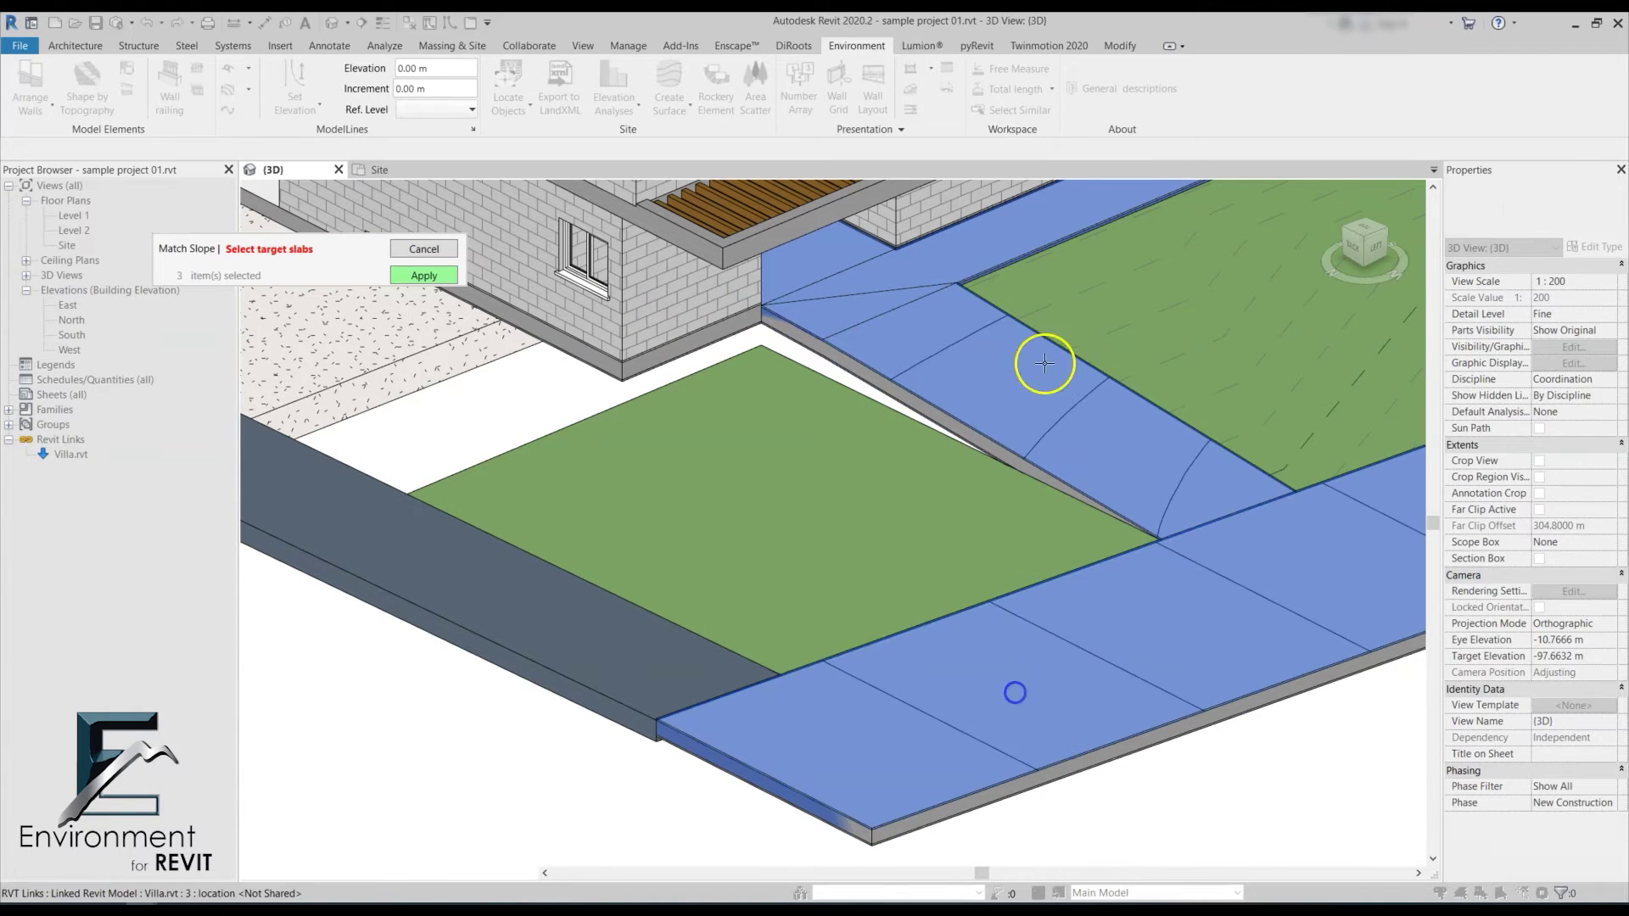
{"action": "left_click", "coordinate": [536, 609]}
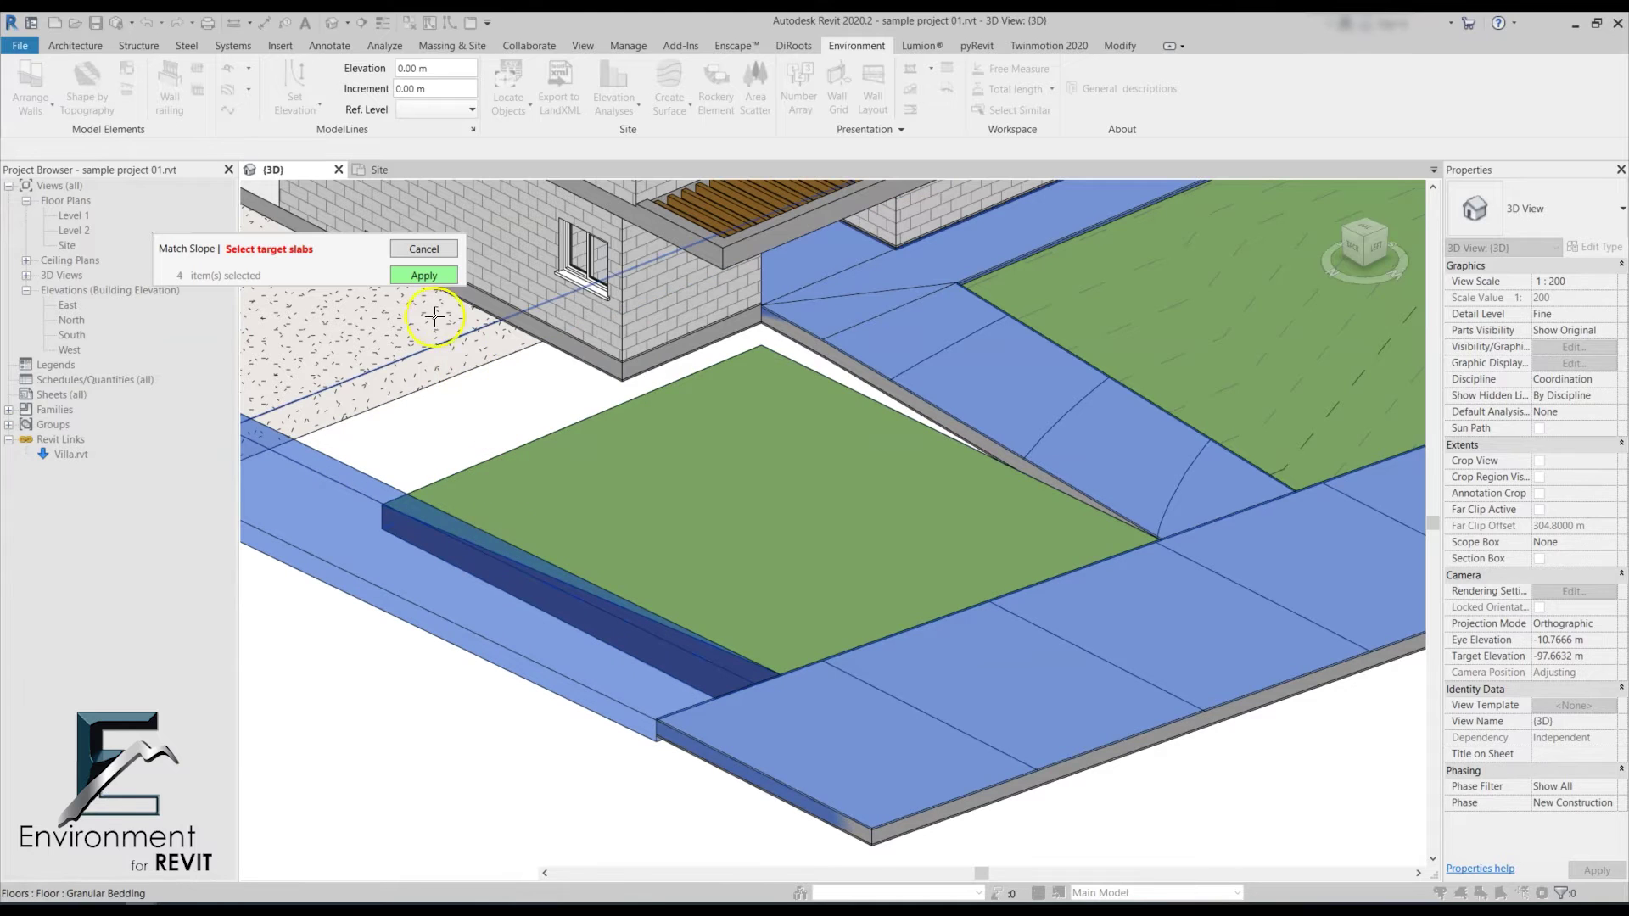
{"action": "left_click", "coordinate": [424, 275]}
{"action": "scroll", "coordinate": [755, 456], "scroll_direction": "up", "scroll_amount": 2}
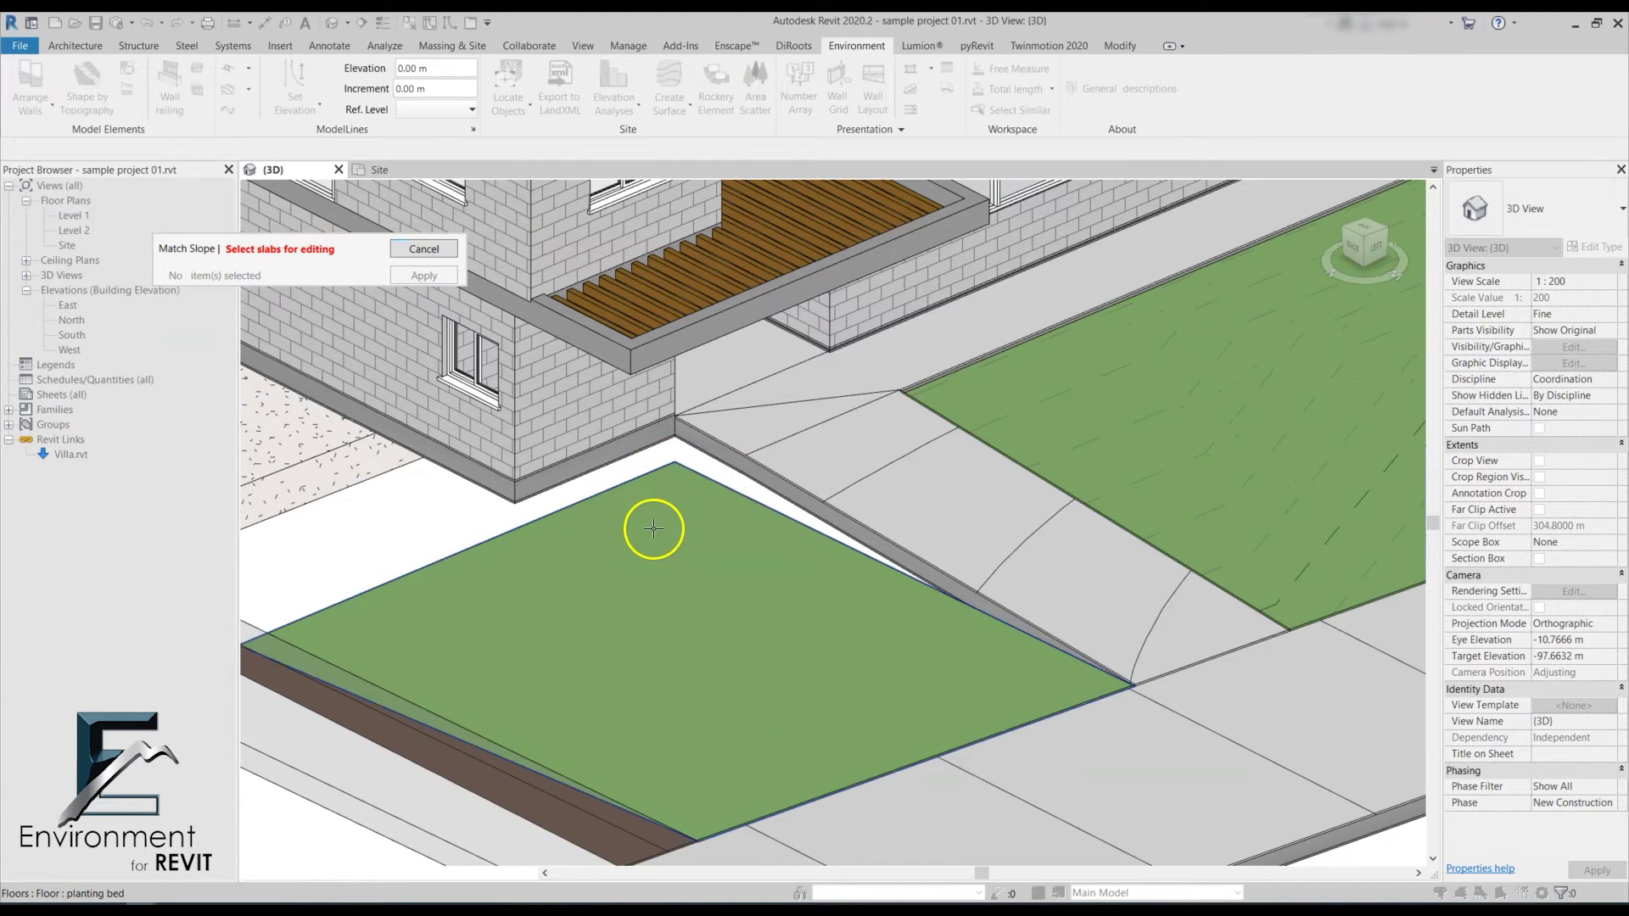
- Reshape the green planting bed slab, resetting its shape, matched Top To Top at -0.05 m
{"action": "left_click", "coordinate": [654, 530]}
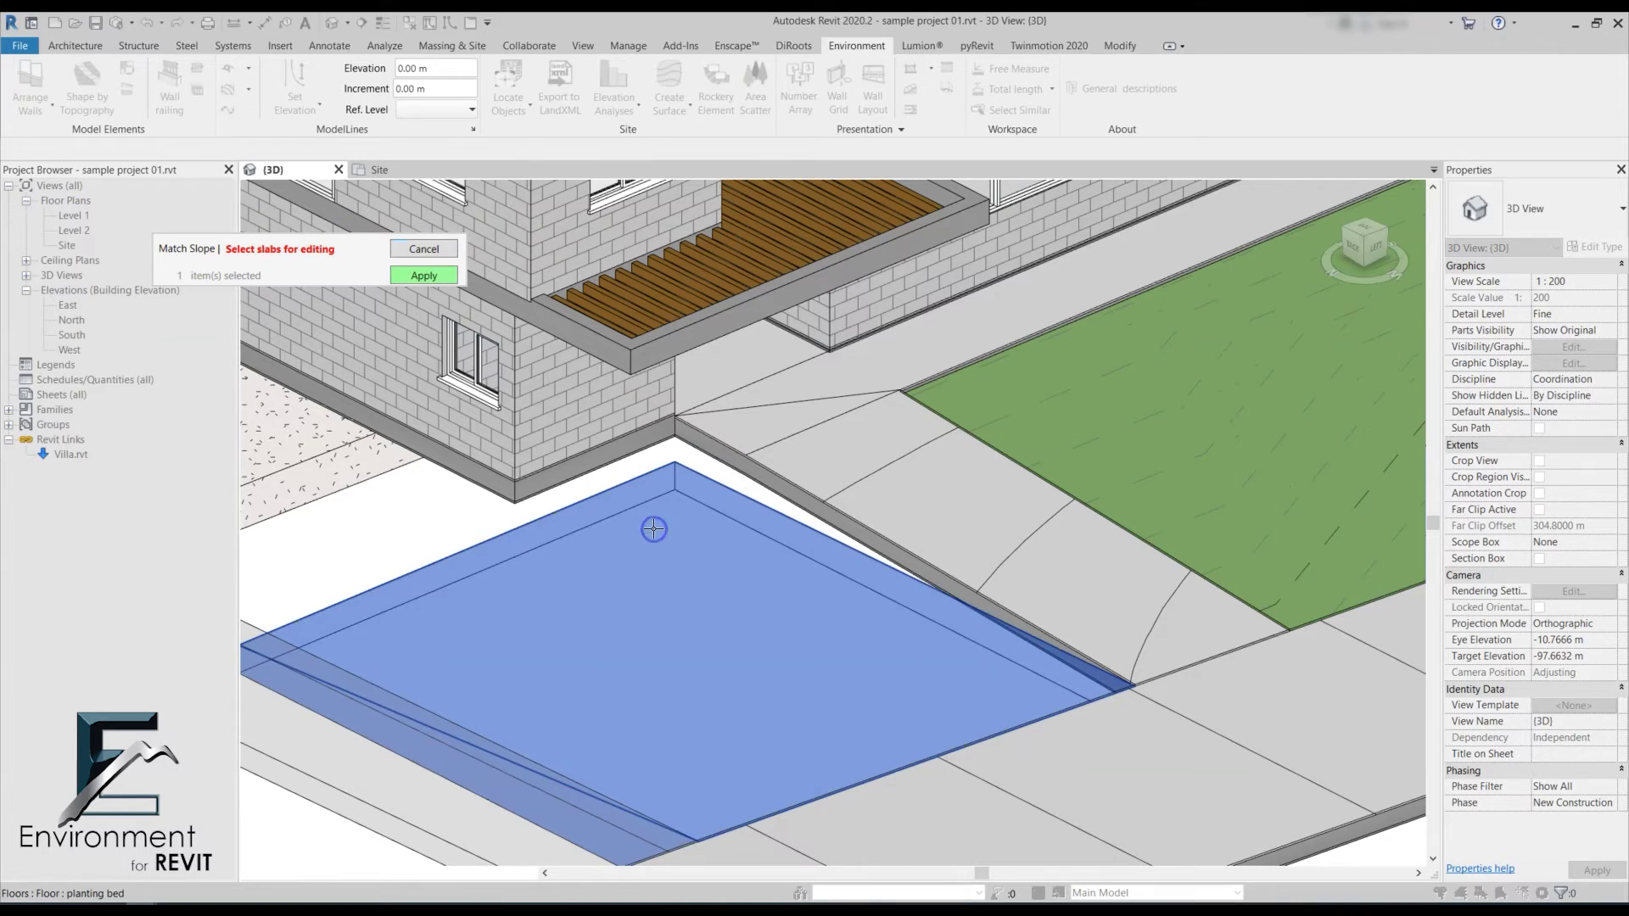
{"action": "left_click", "coordinate": [424, 275]}
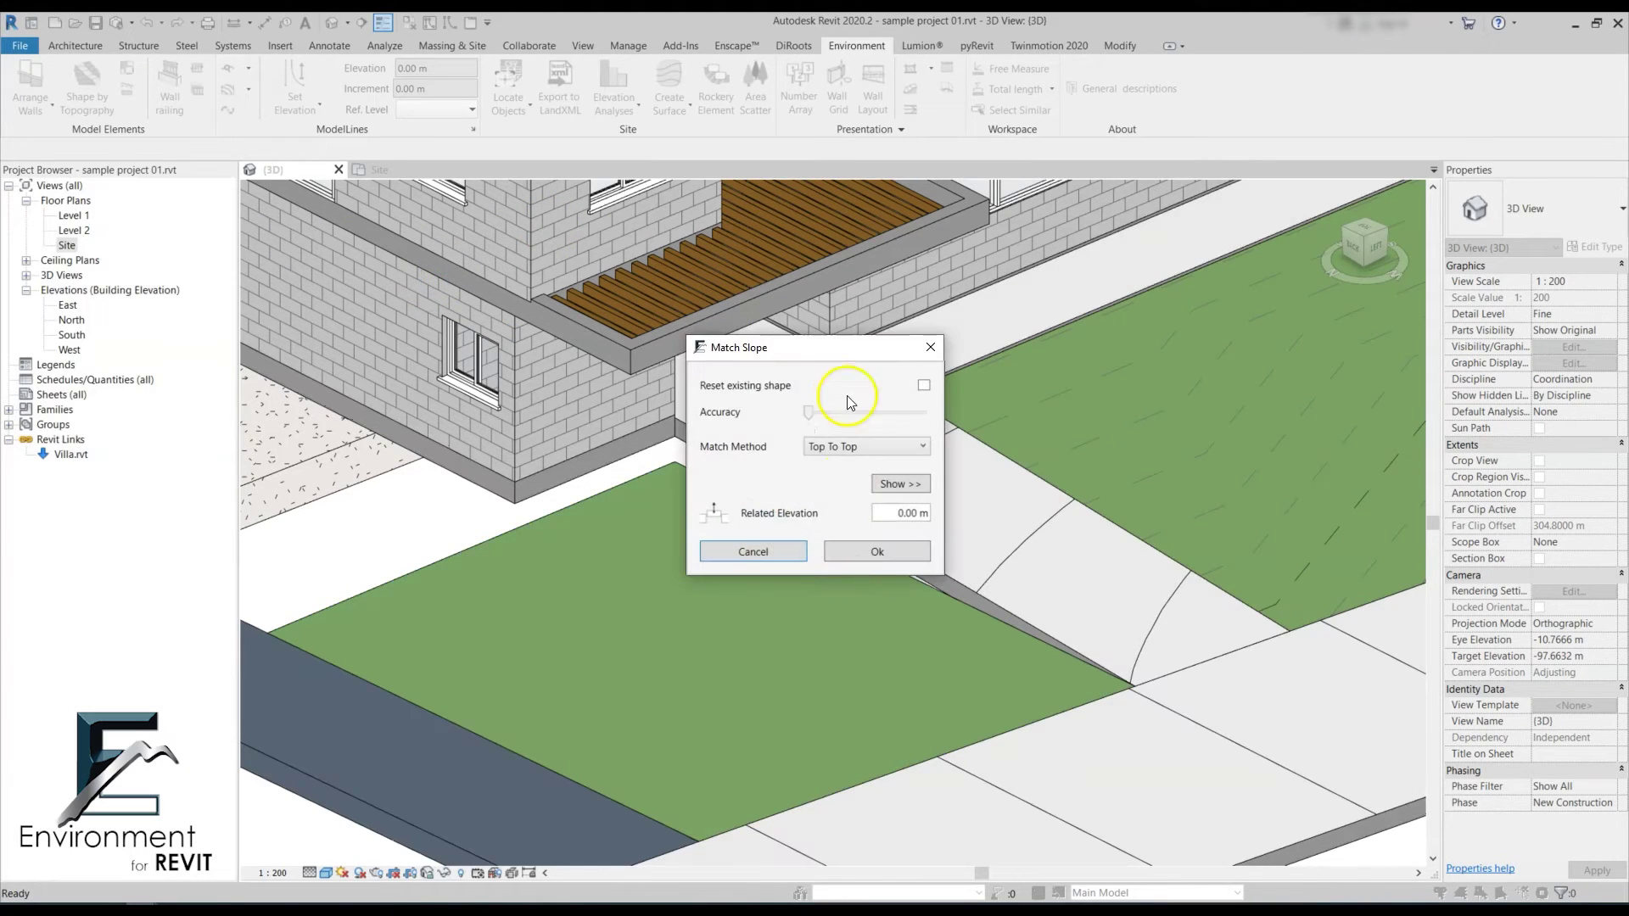
{"action": "left_click_drag", "start_coordinate": [848, 348], "coordinate": [262, 138]}
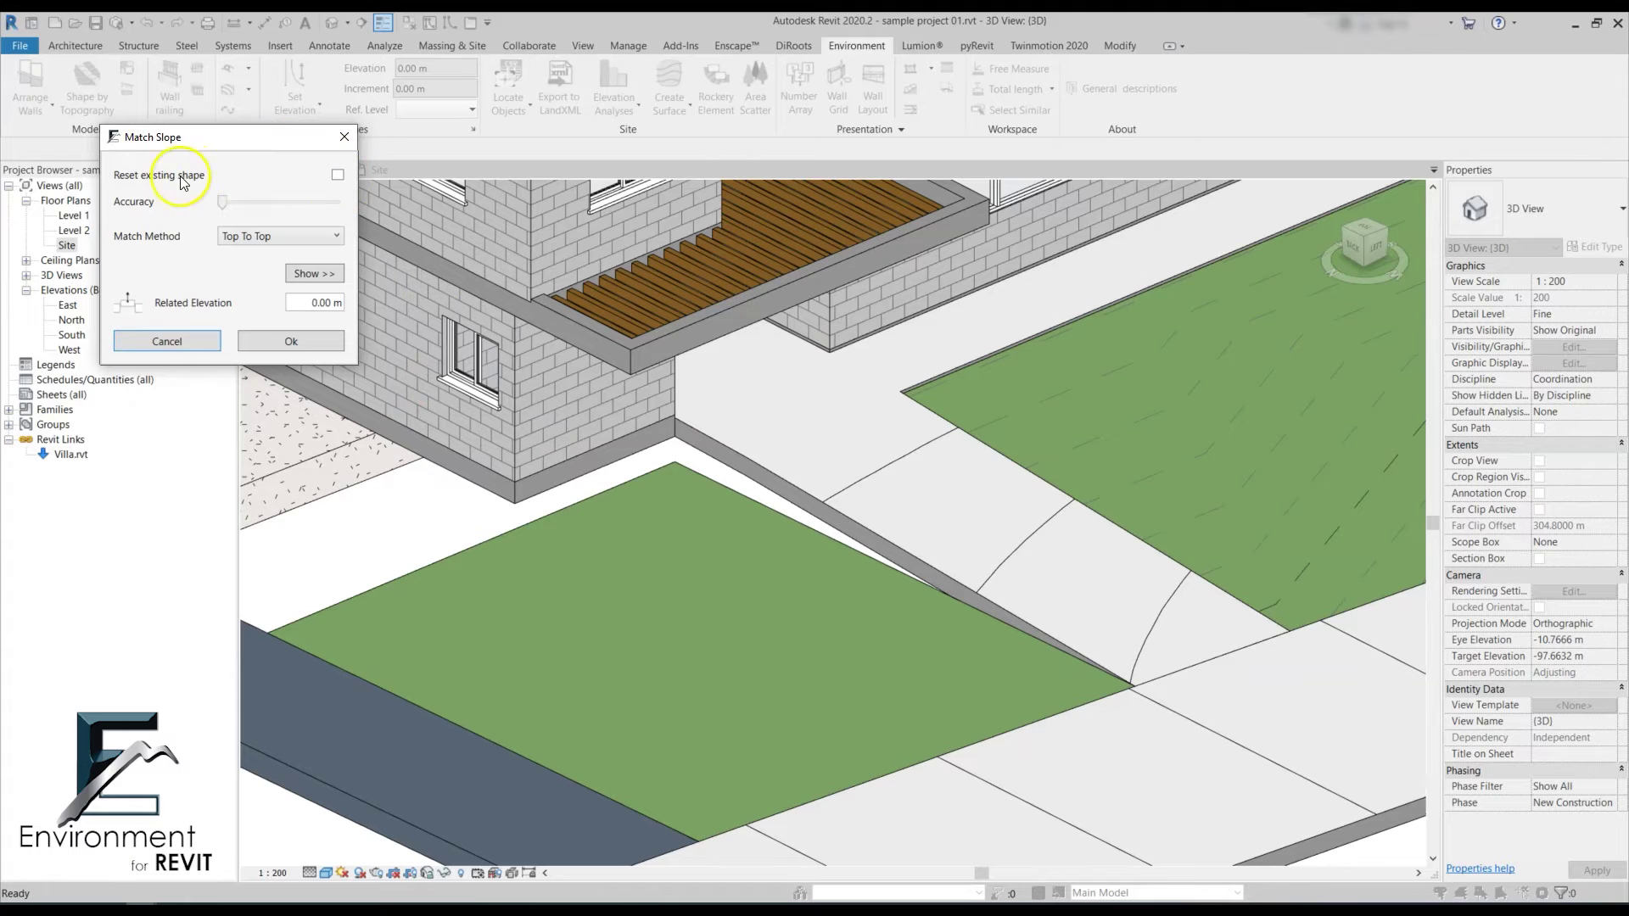
{"action": "left_click", "coordinate": [338, 175]}
{"action": "left_click", "coordinate": [316, 303]}
{"action": "type", "text": "-0.05"}
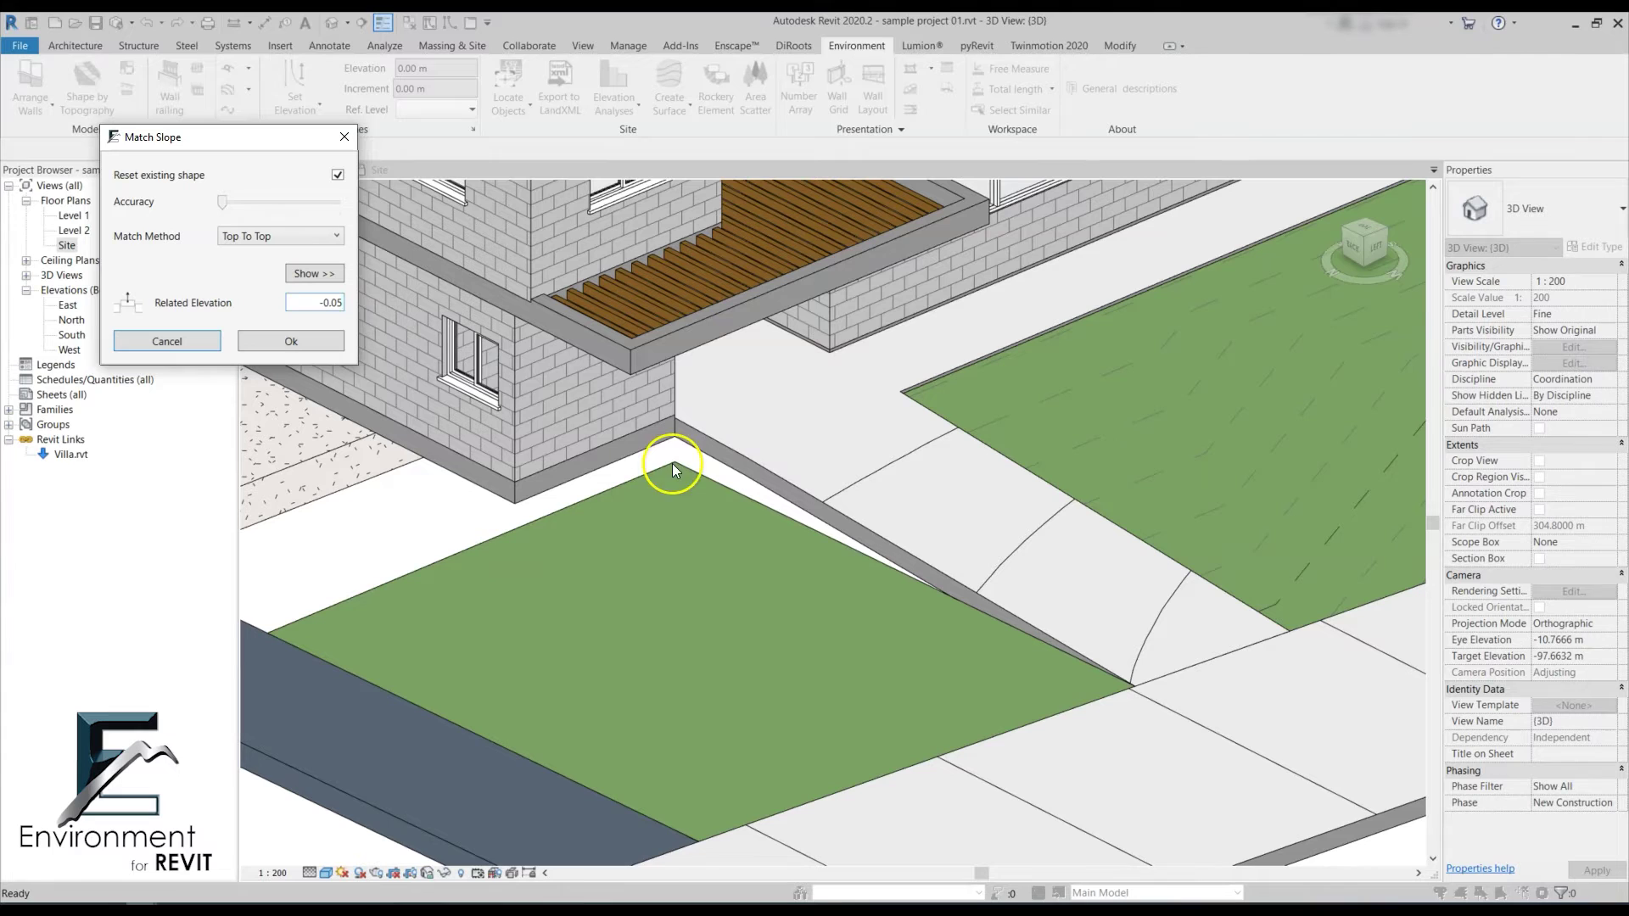
{"action": "left_click", "coordinate": [293, 341]}
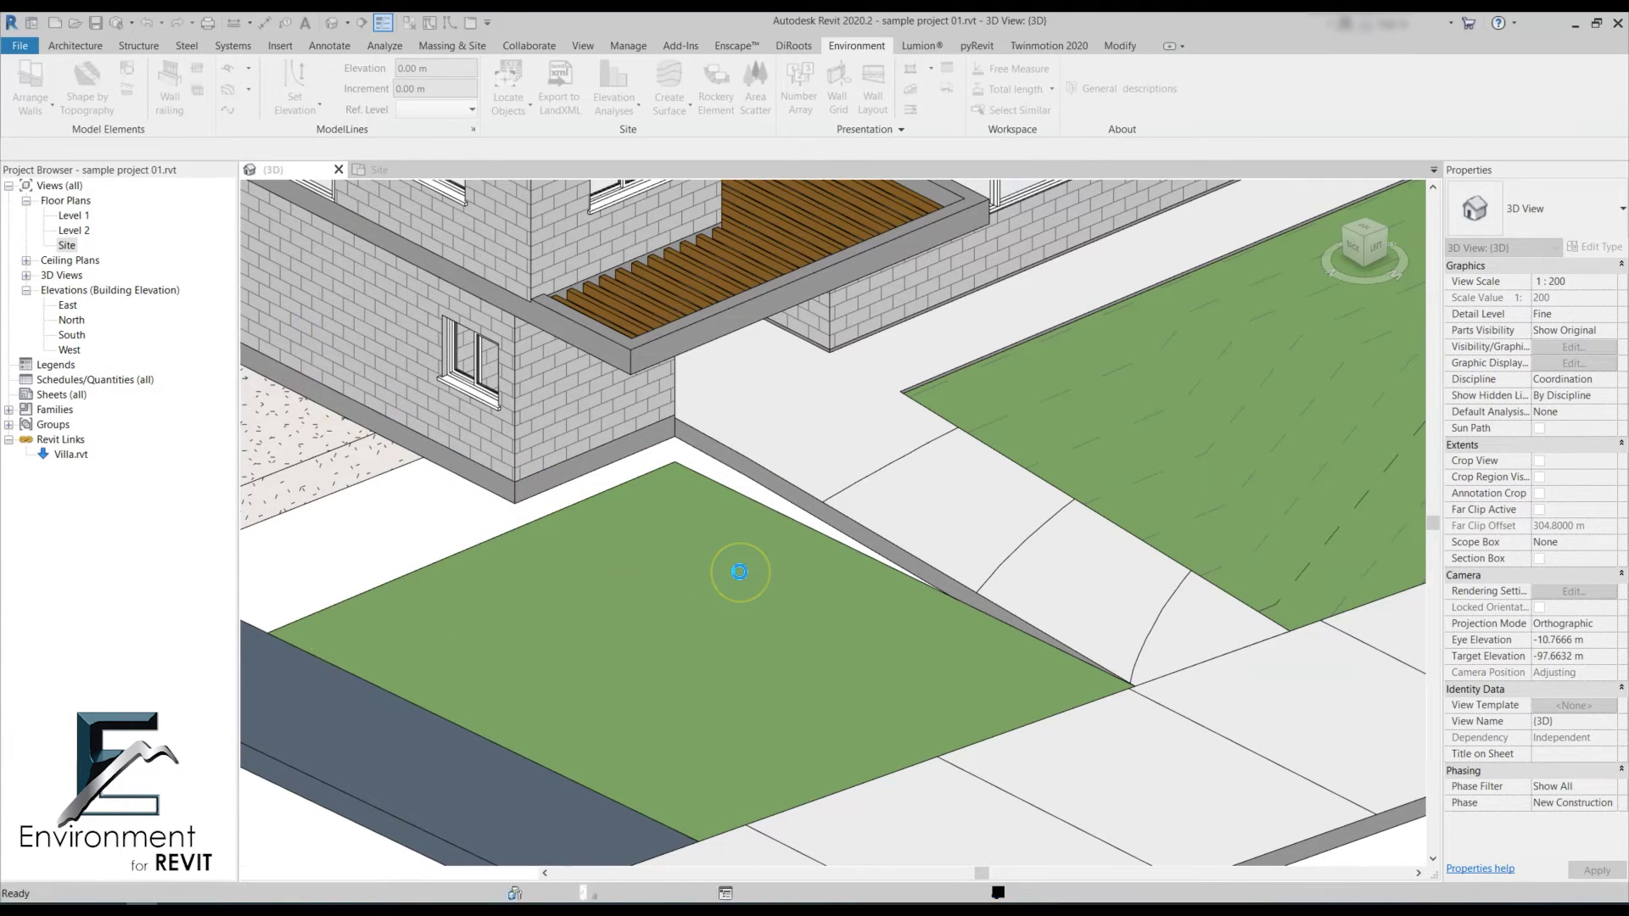
{"action": "scroll", "coordinate": [1189, 512], "scroll_direction": "down", "scroll_amount": 3}
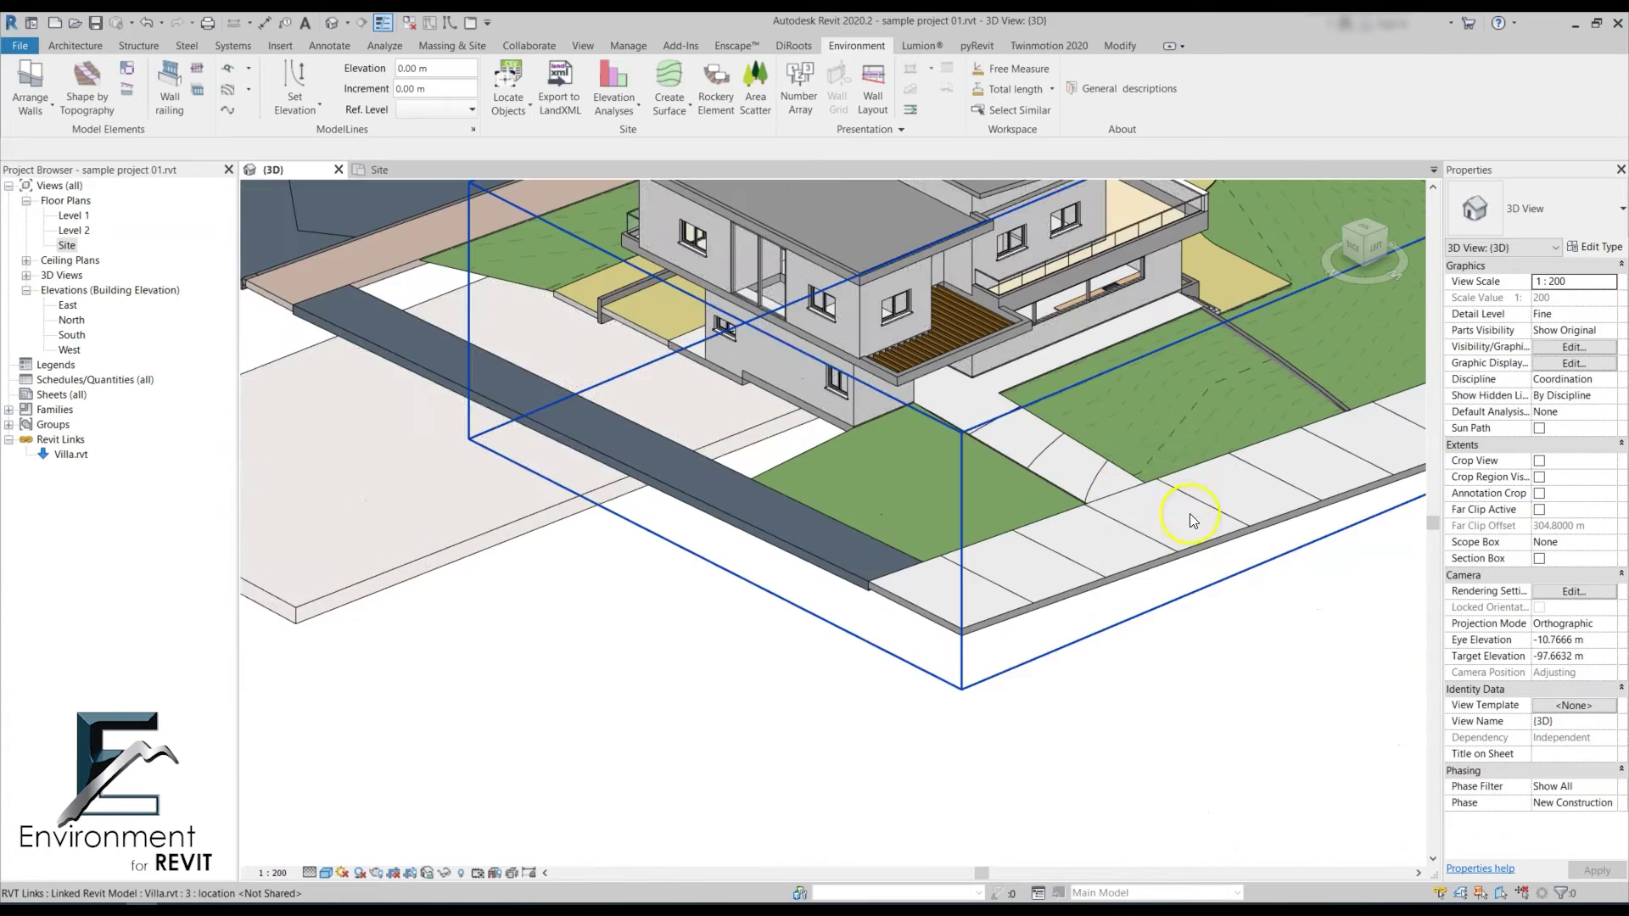
{"action": "scroll", "coordinate": [979, 401], "scroll_direction": "up", "scroll_amount": 5}
{"action": "scroll", "coordinate": [848, 431], "scroll_direction": "up", "scroll_amount": 4}
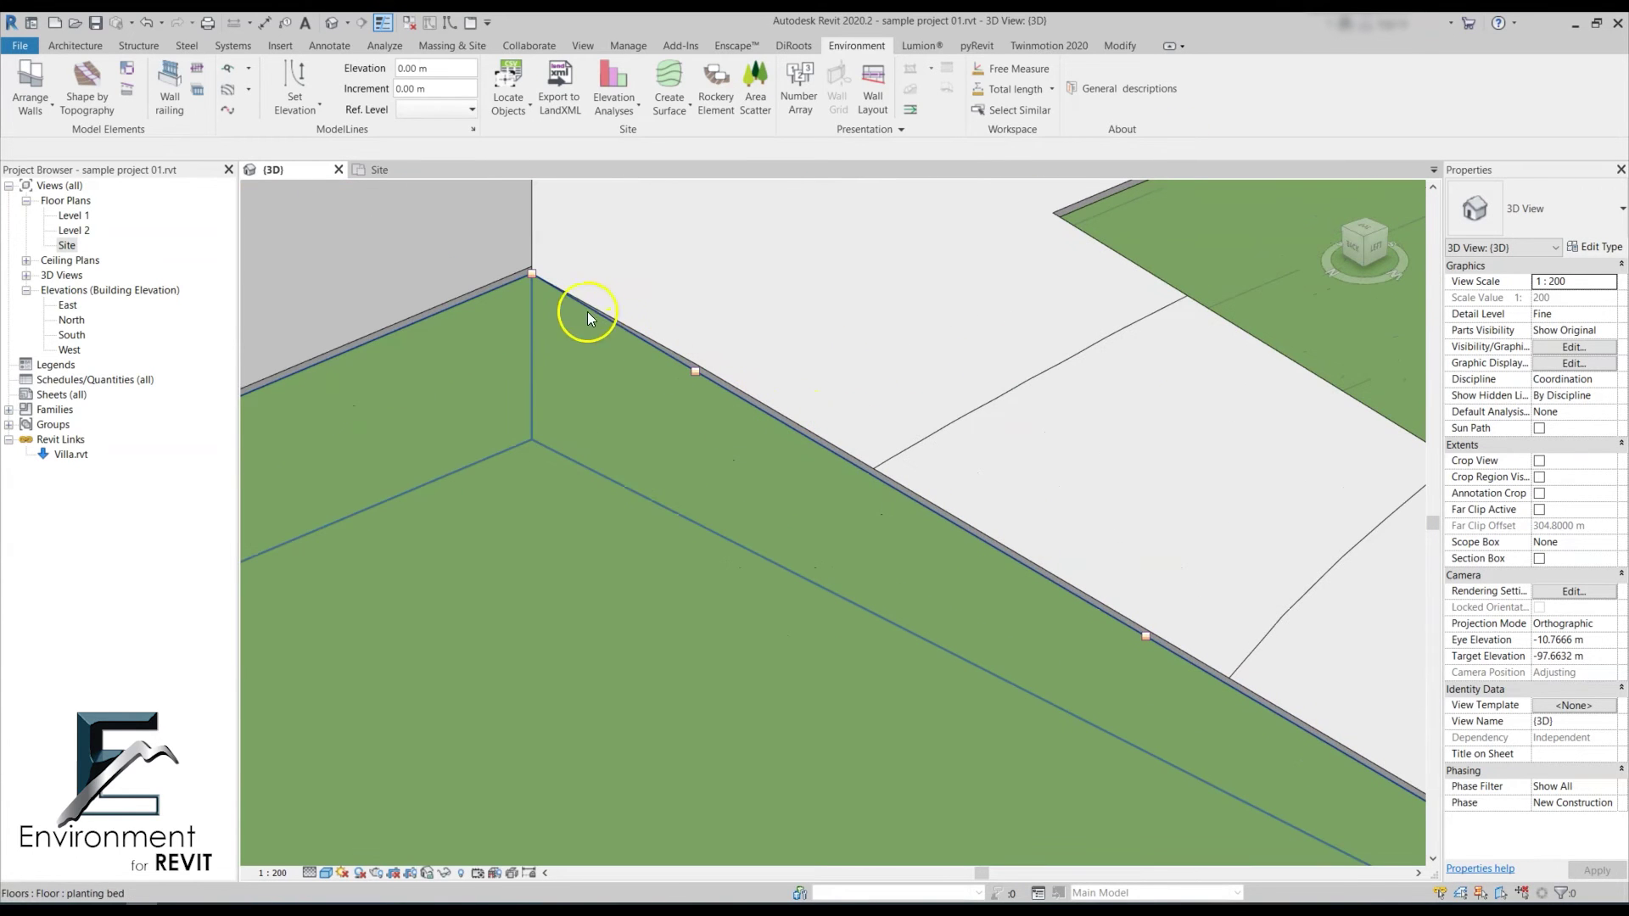
{"action": "scroll", "coordinate": [695, 353], "scroll_direction": "down", "scroll_amount": 2}
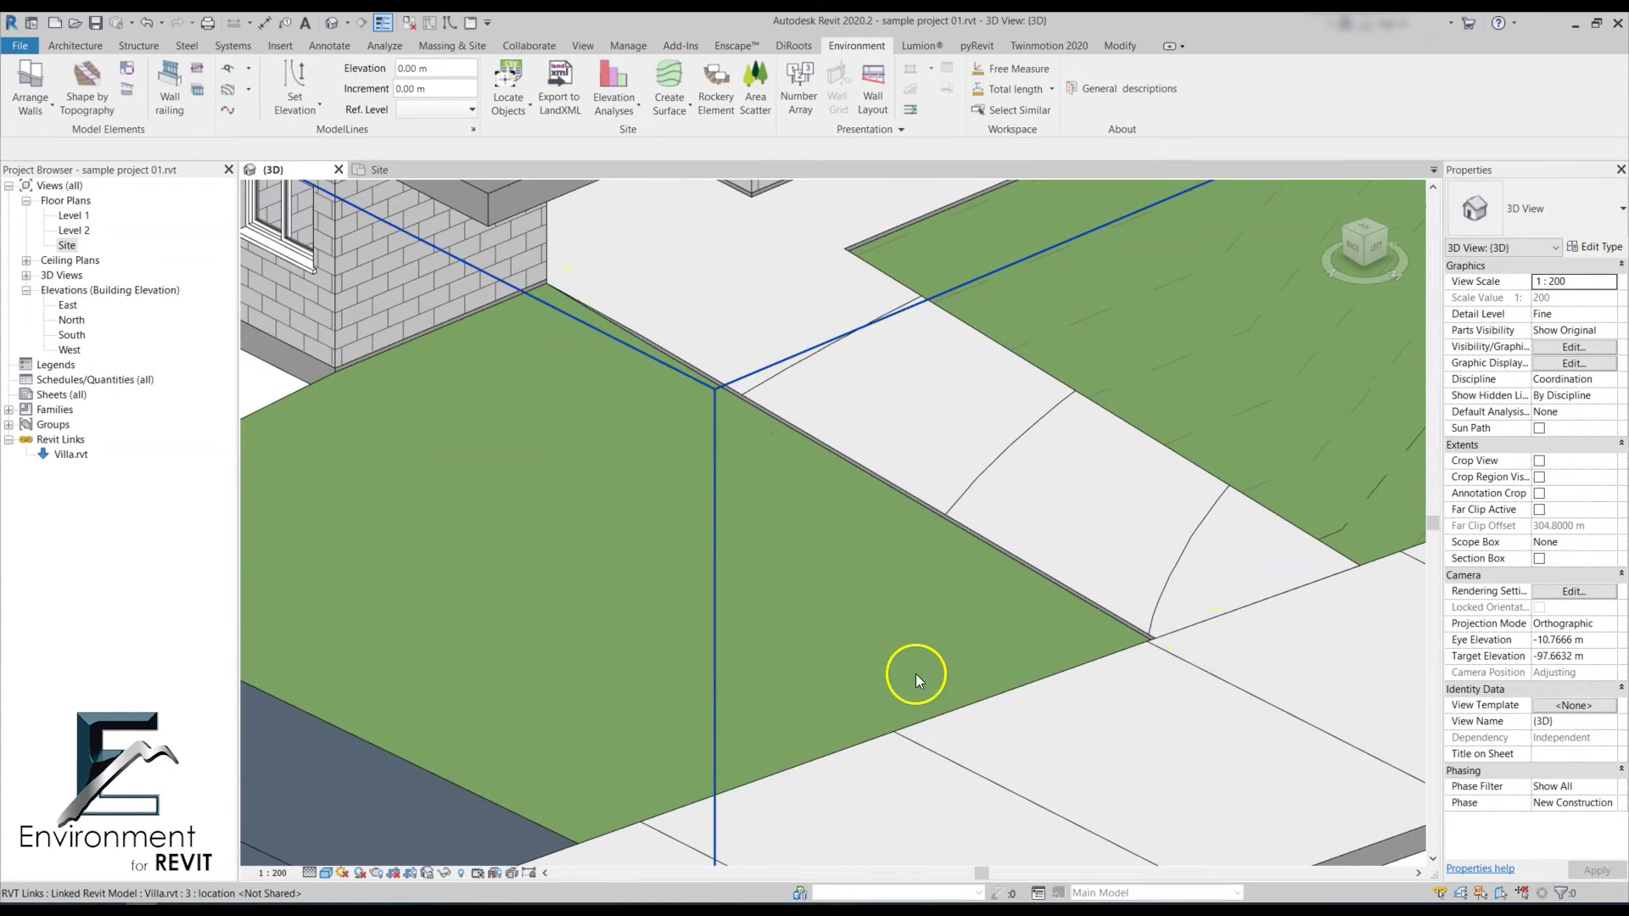
{"action": "scroll", "coordinate": [1163, 462], "scroll_direction": "down", "scroll_amount": 2}
{"action": "middle_click_drag", "start_coordinate": [1177, 501], "coordinate": [1304, 563], "text": "shift"}
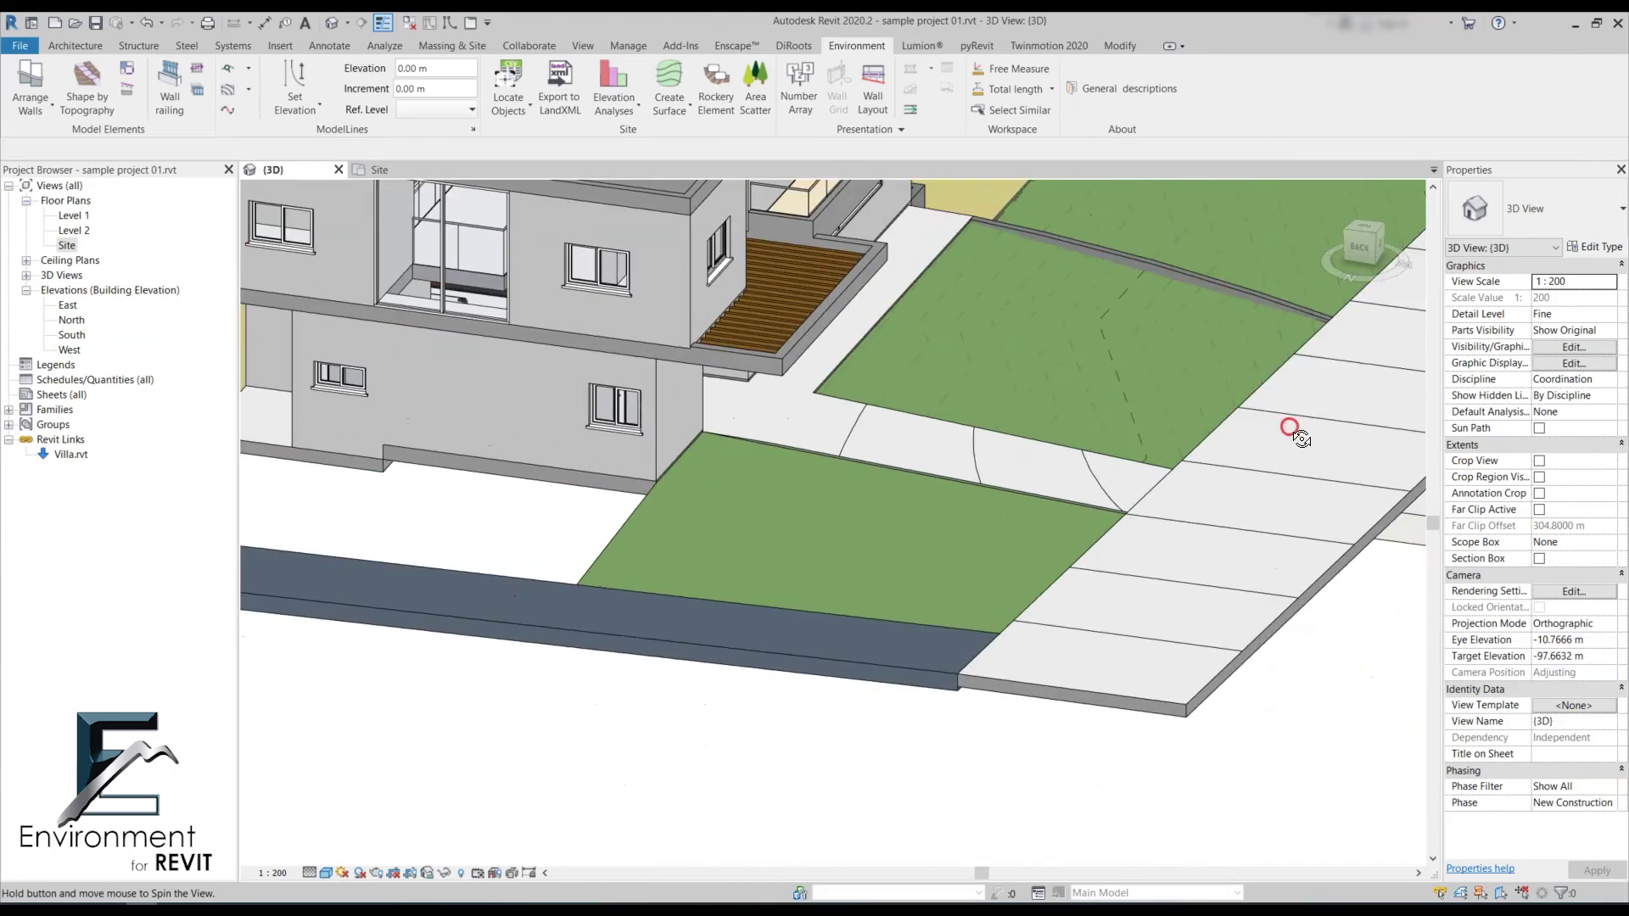
{"action": "middle_click_drag", "start_coordinate": [1289, 428], "coordinate": [756, 501], "text": "shift"}
{"action": "scroll", "coordinate": [582, 429], "scroll_direction": "down", "scroll_amount": 5}
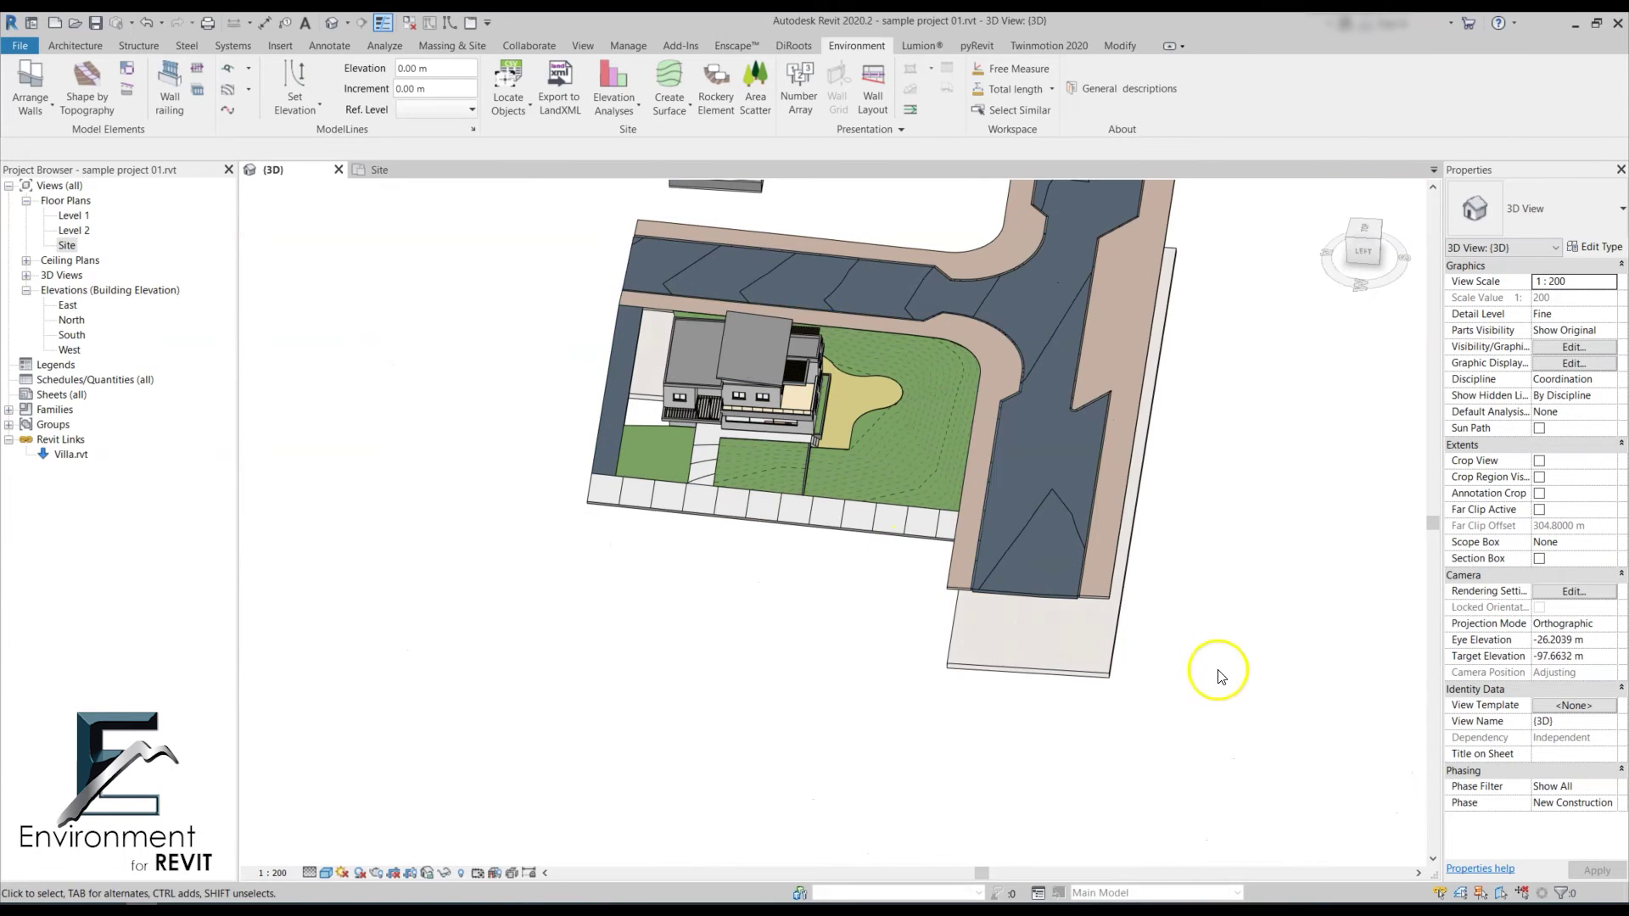
{"action": "middle_click_drag", "start_coordinate": [1218, 676], "coordinate": [1143, 526], "text": "shift"}
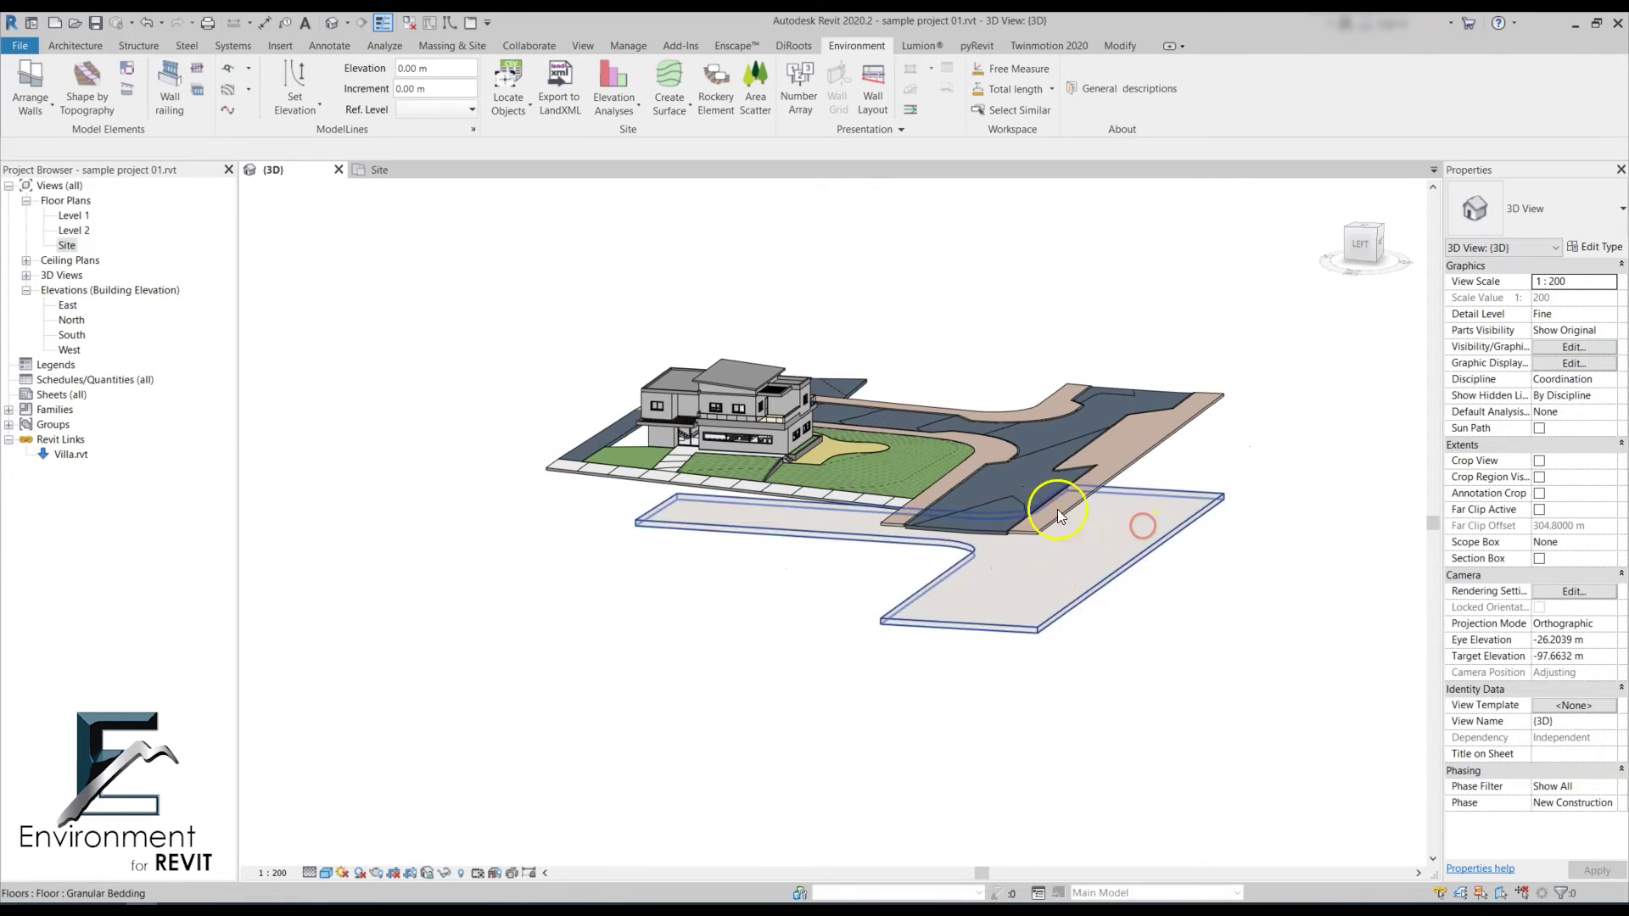
{"action": "scroll", "coordinate": [1057, 509], "scroll_direction": "up", "scroll_amount": 5}
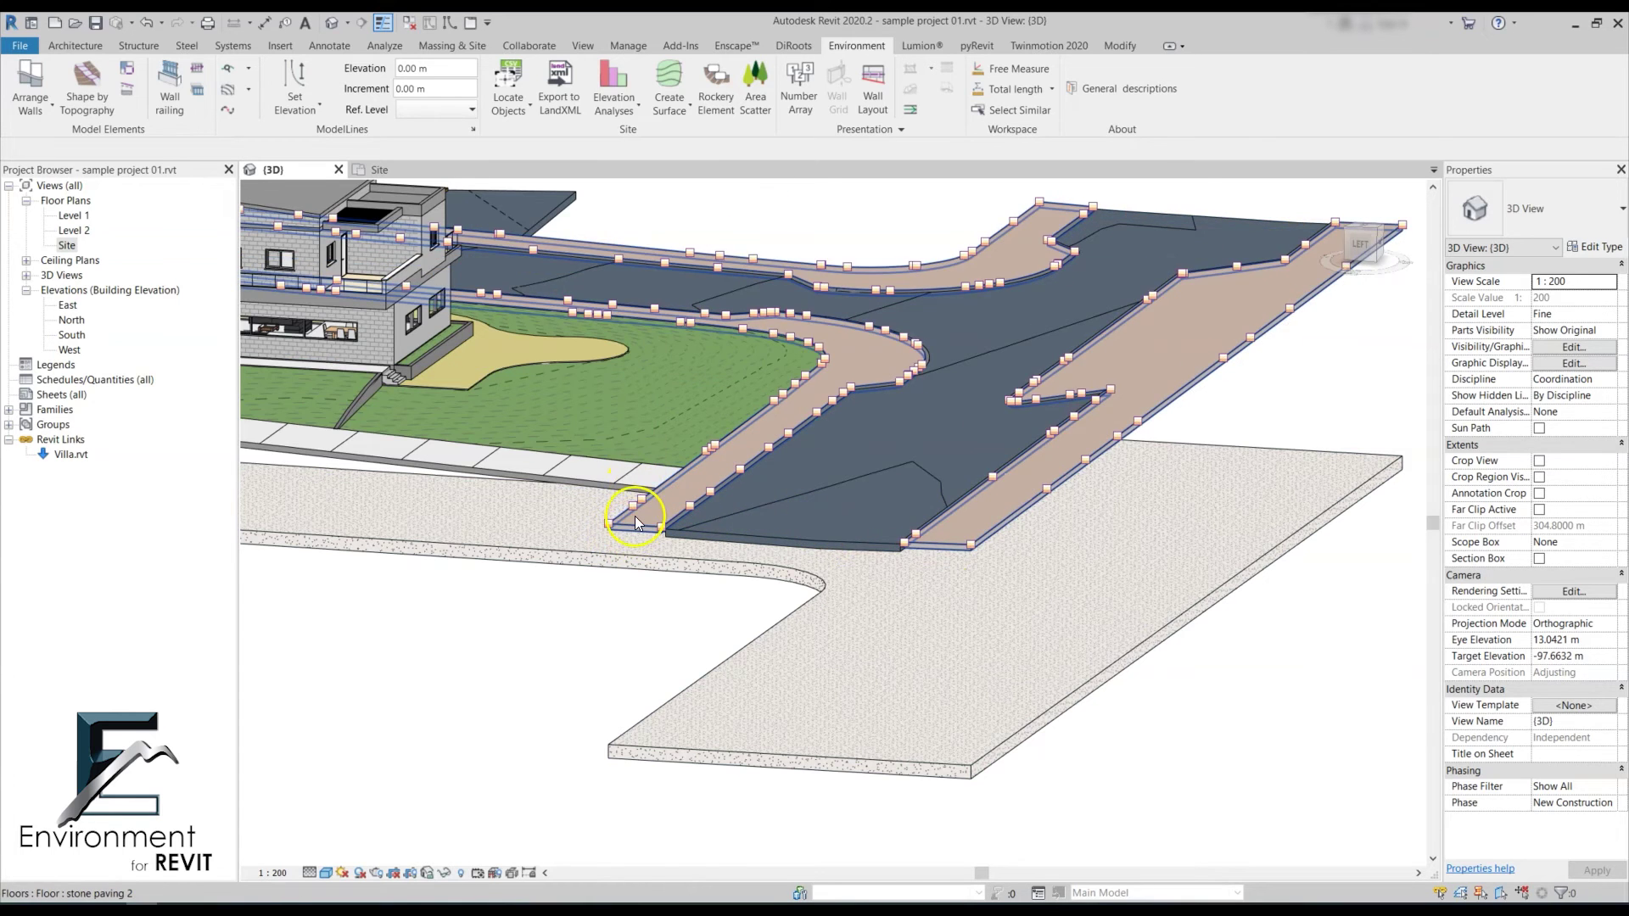
{"action": "scroll", "coordinate": [645, 519], "scroll_direction": "up", "scroll_amount": 3}
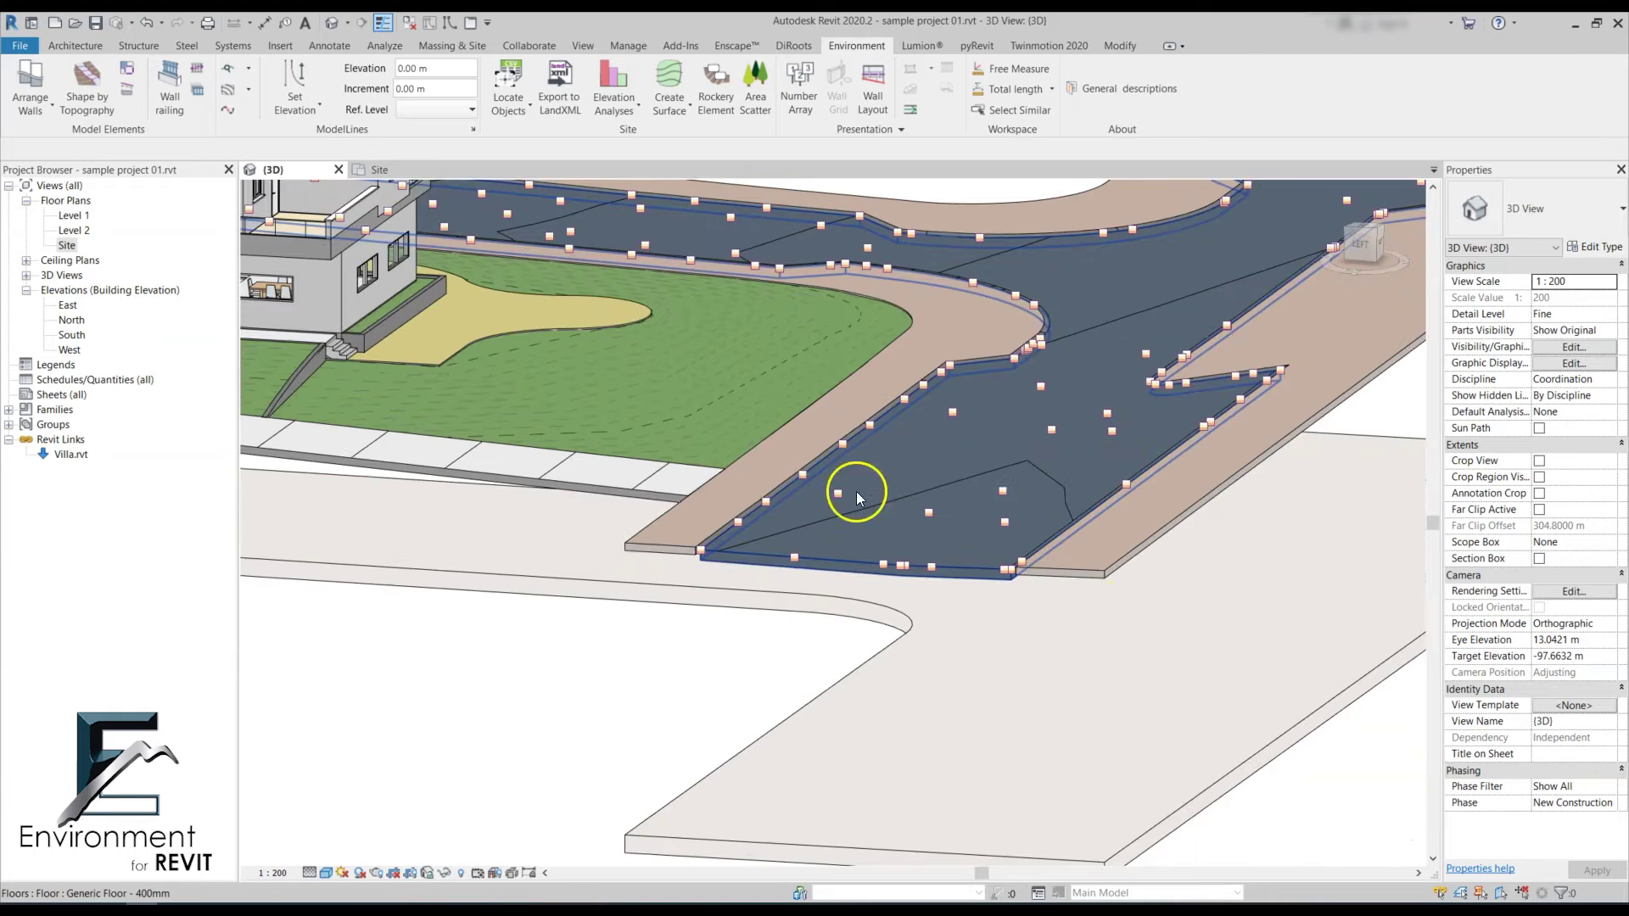
{"action": "scroll", "coordinate": [849, 487], "scroll_direction": "down", "scroll_amount": 3}
{"action": "scroll", "coordinate": [763, 509], "scroll_direction": "up", "scroll_amount": 3}
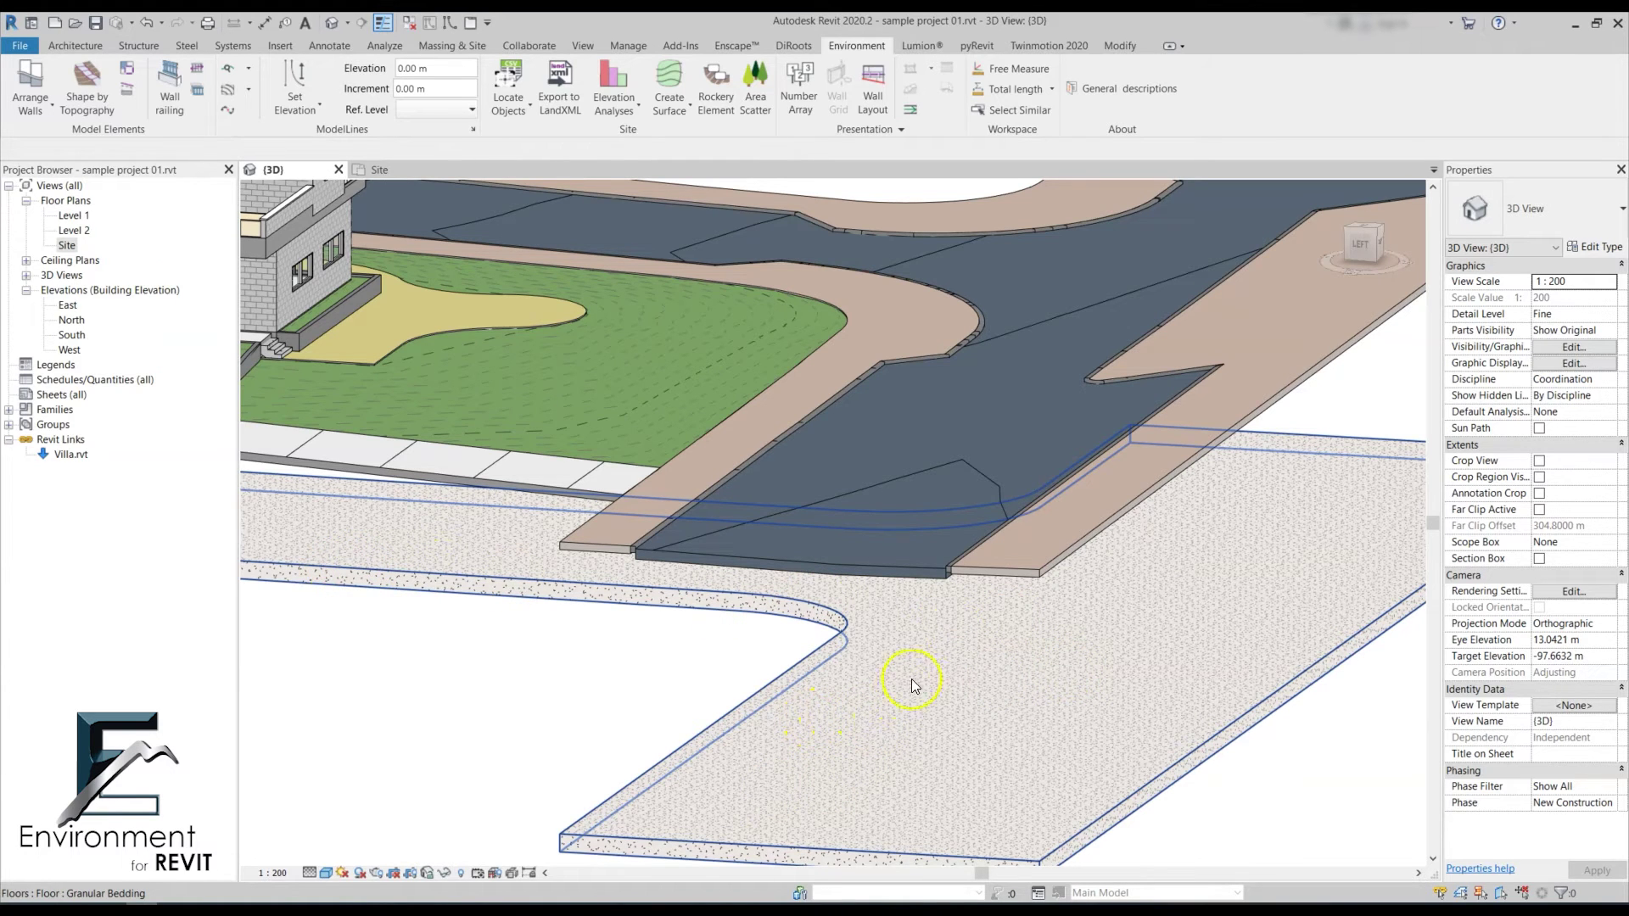
{"action": "scroll", "coordinate": [829, 571], "scroll_direction": "down", "scroll_amount": 2}
{"action": "scroll", "coordinate": [636, 546], "scroll_direction": "up", "scroll_amount": 2}
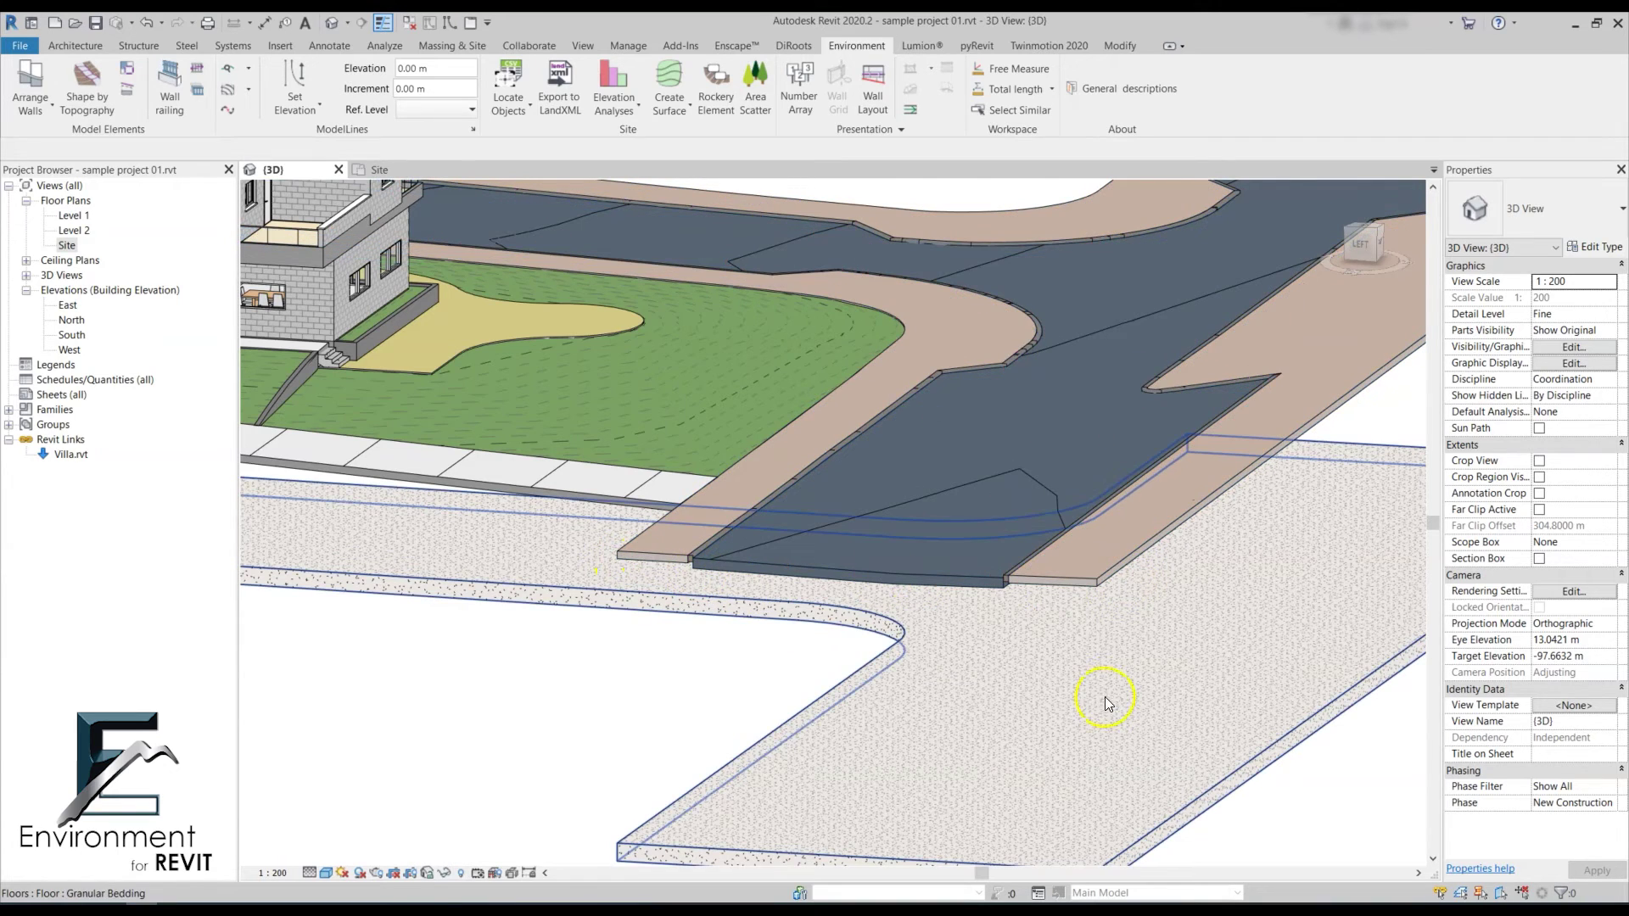
{"action": "scroll", "coordinate": [1043, 551], "scroll_direction": "down", "scroll_amount": 4}
{"action": "scroll", "coordinate": [1307, 628], "scroll_direction": "down", "scroll_amount": 1}
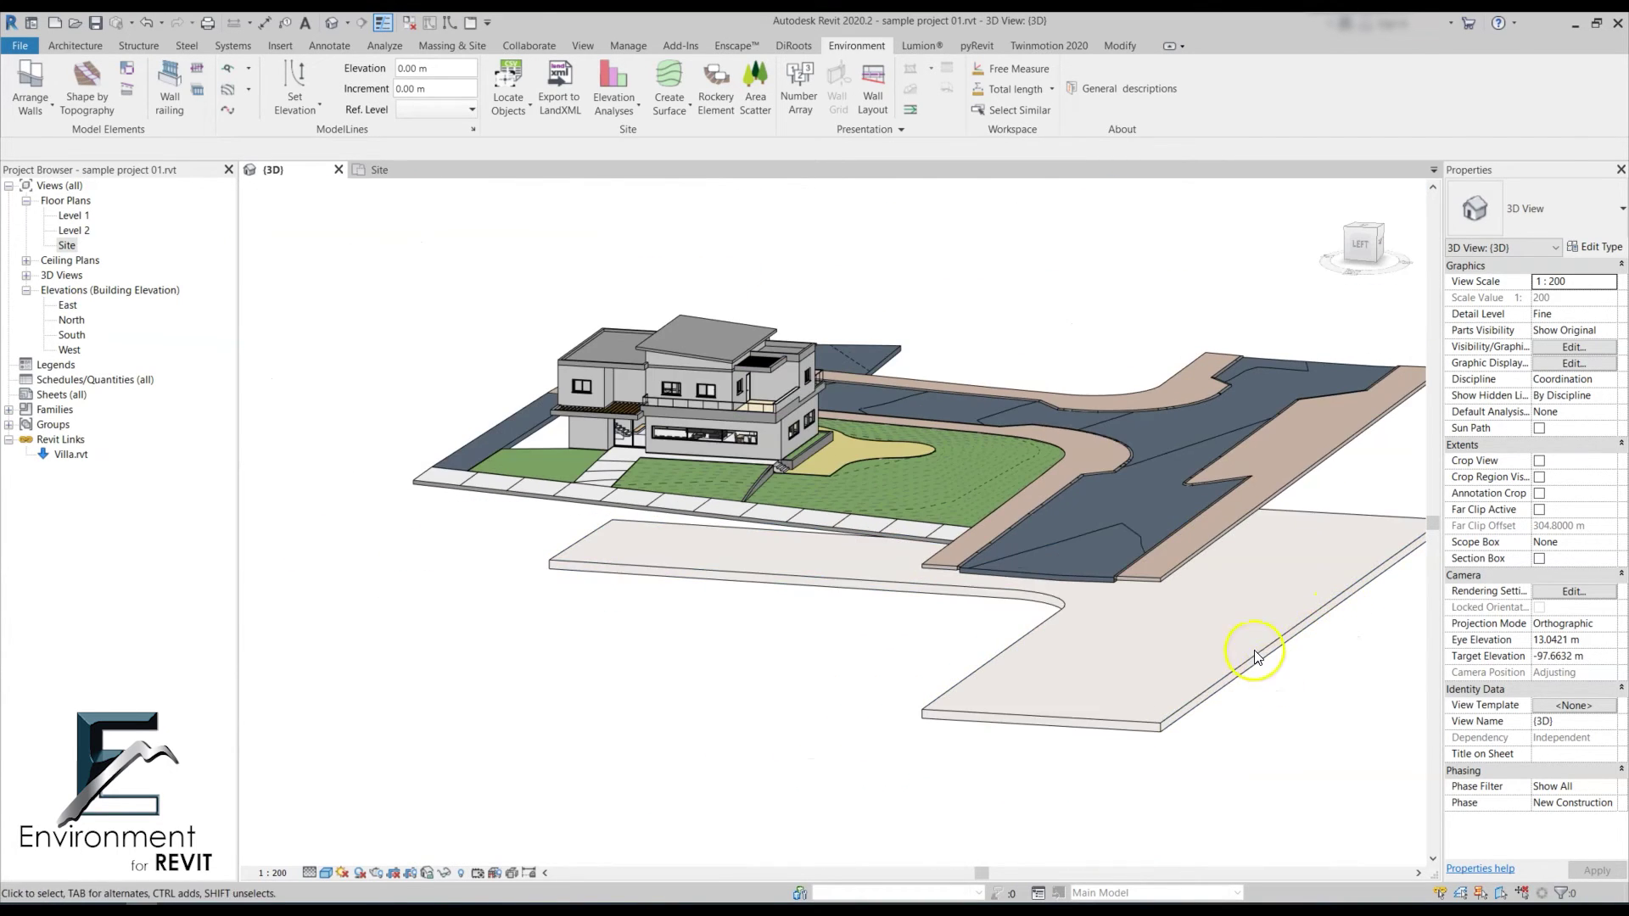
{"action": "middle_click_drag", "start_coordinate": [1310, 552], "coordinate": [1281, 544]}
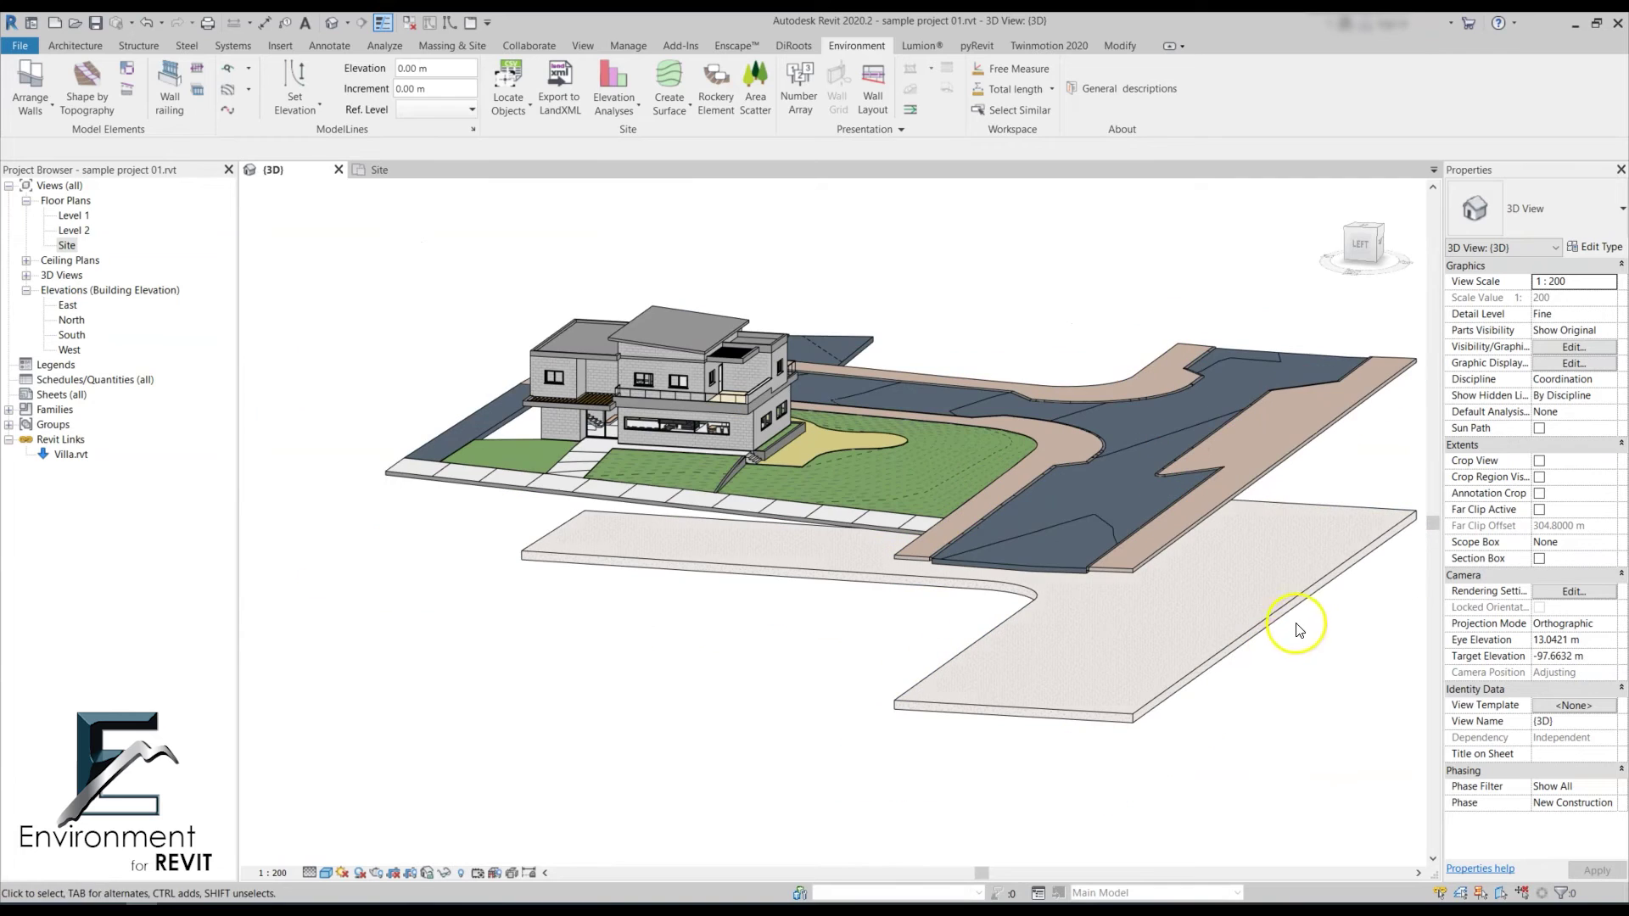
{"action": "middle_click_drag", "start_coordinate": [1296, 630], "coordinate": [1344, 648]}
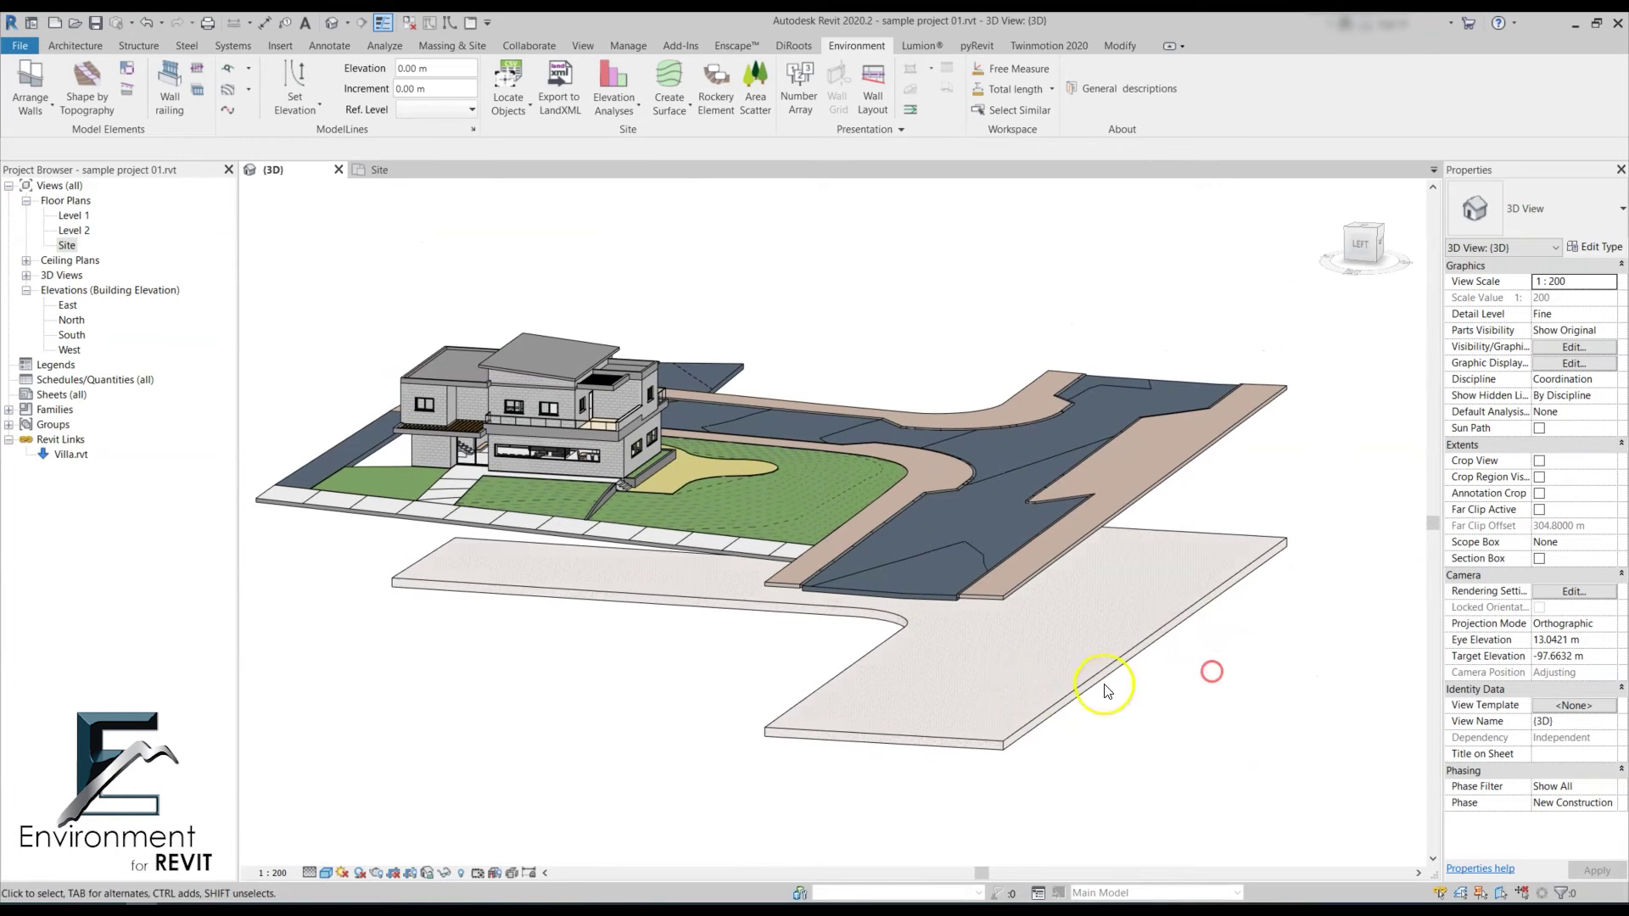
{"action": "scroll", "coordinate": [1129, 705], "scroll_direction": "up", "scroll_amount": 3}
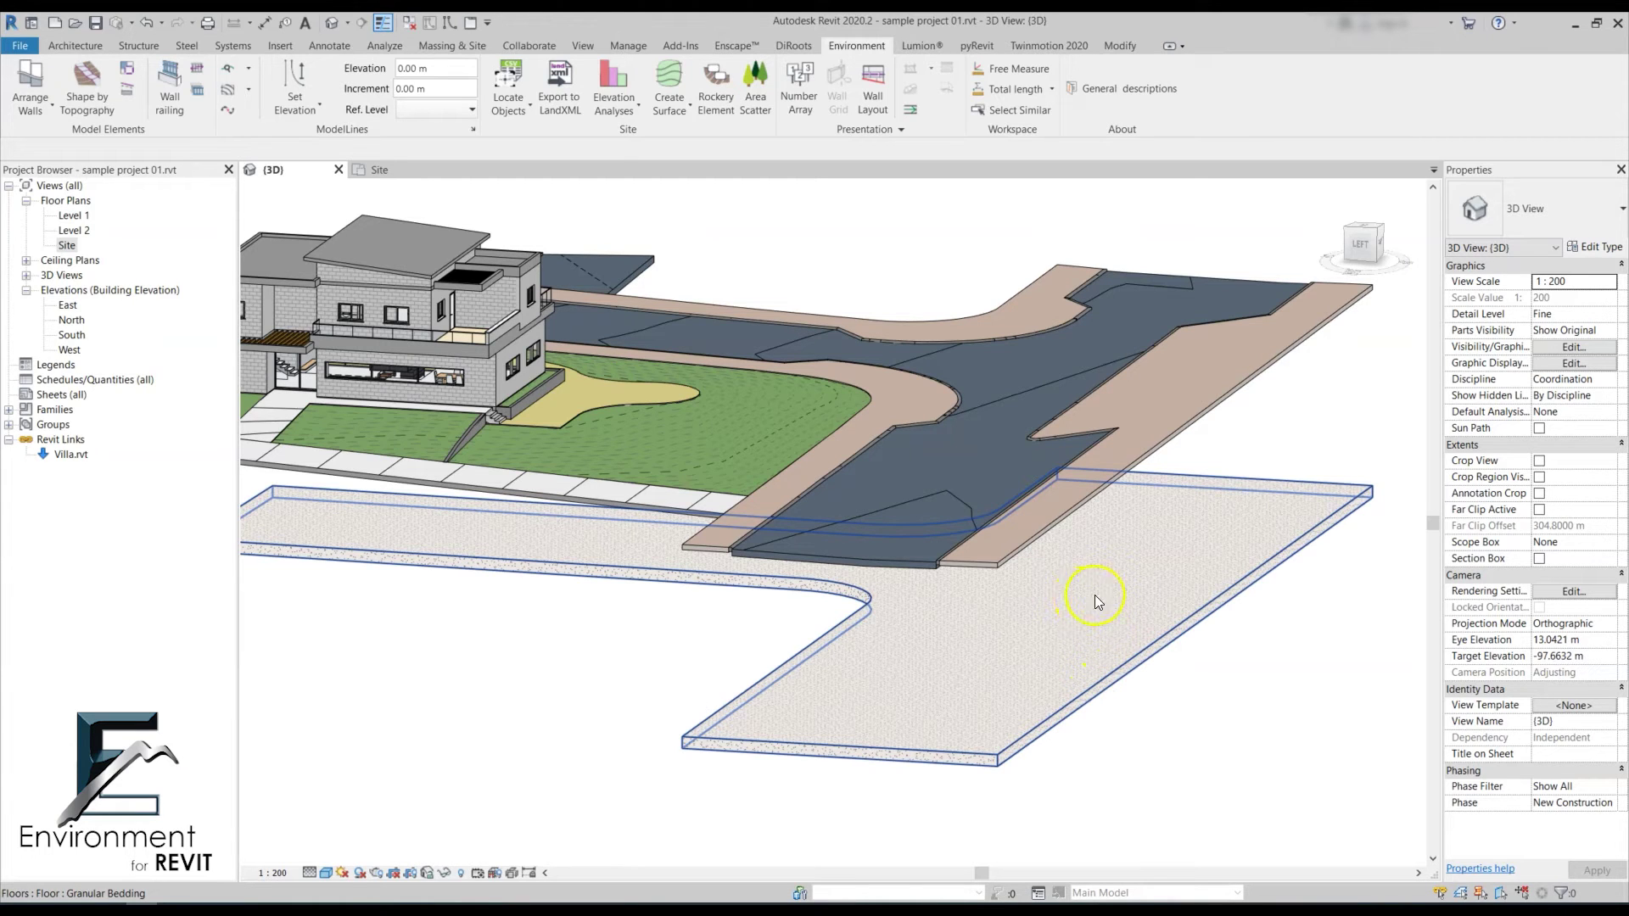
{"action": "left_click", "coordinate": [798, 85]}
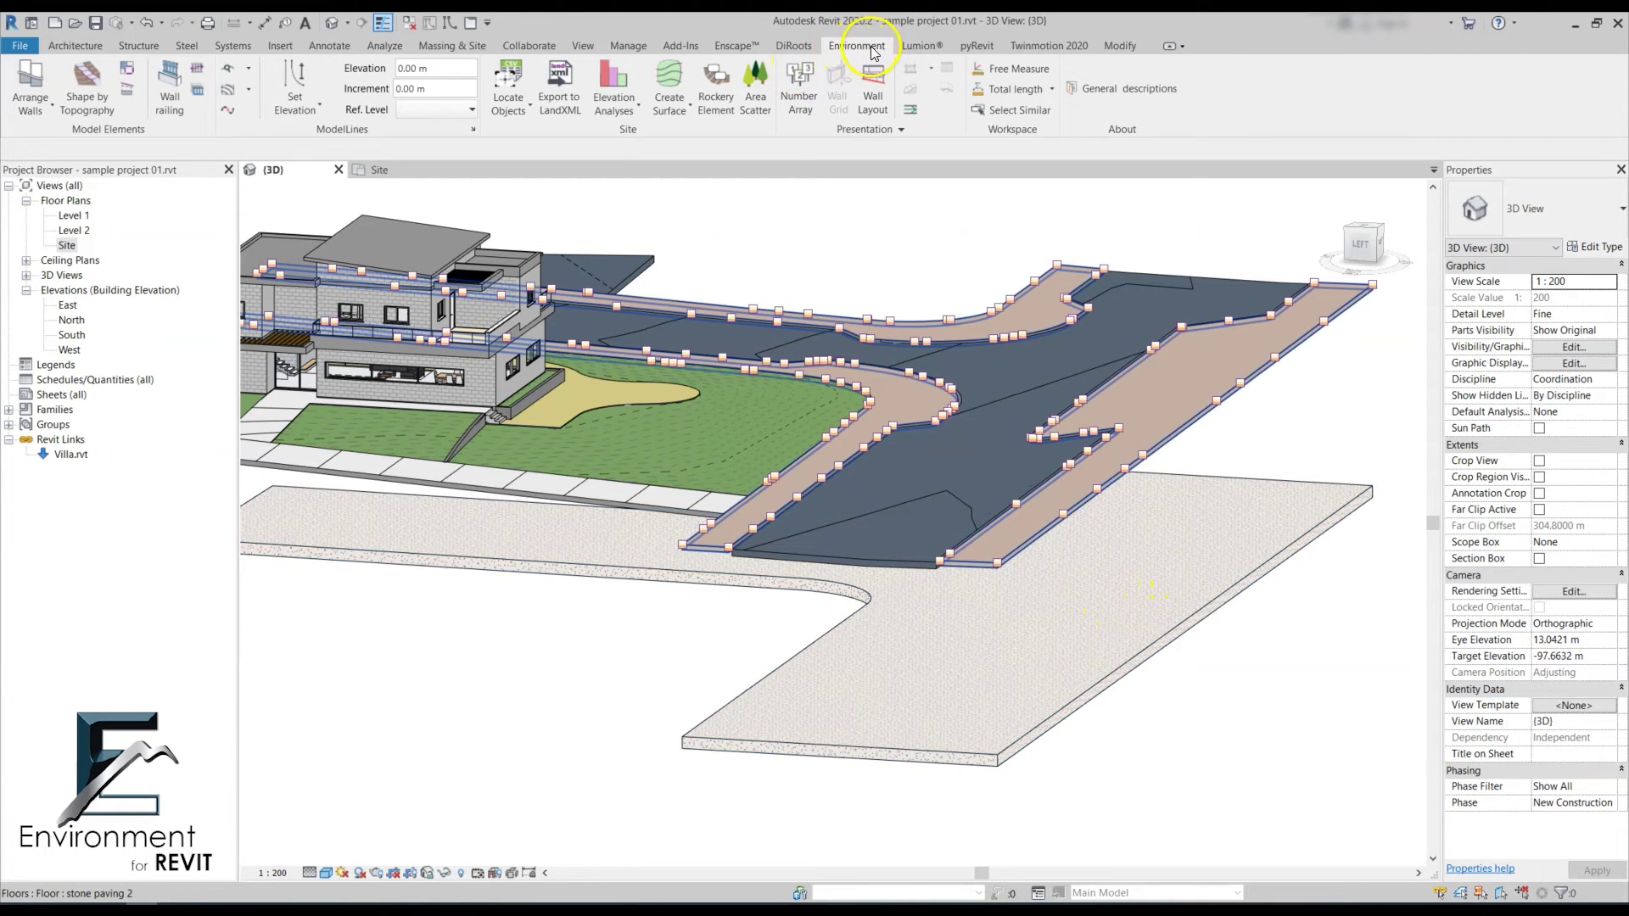
- Pick the road and paving as target slabs and the Granular Bedding slab to reshape
{"action": "left_click", "coordinate": [127, 88]}
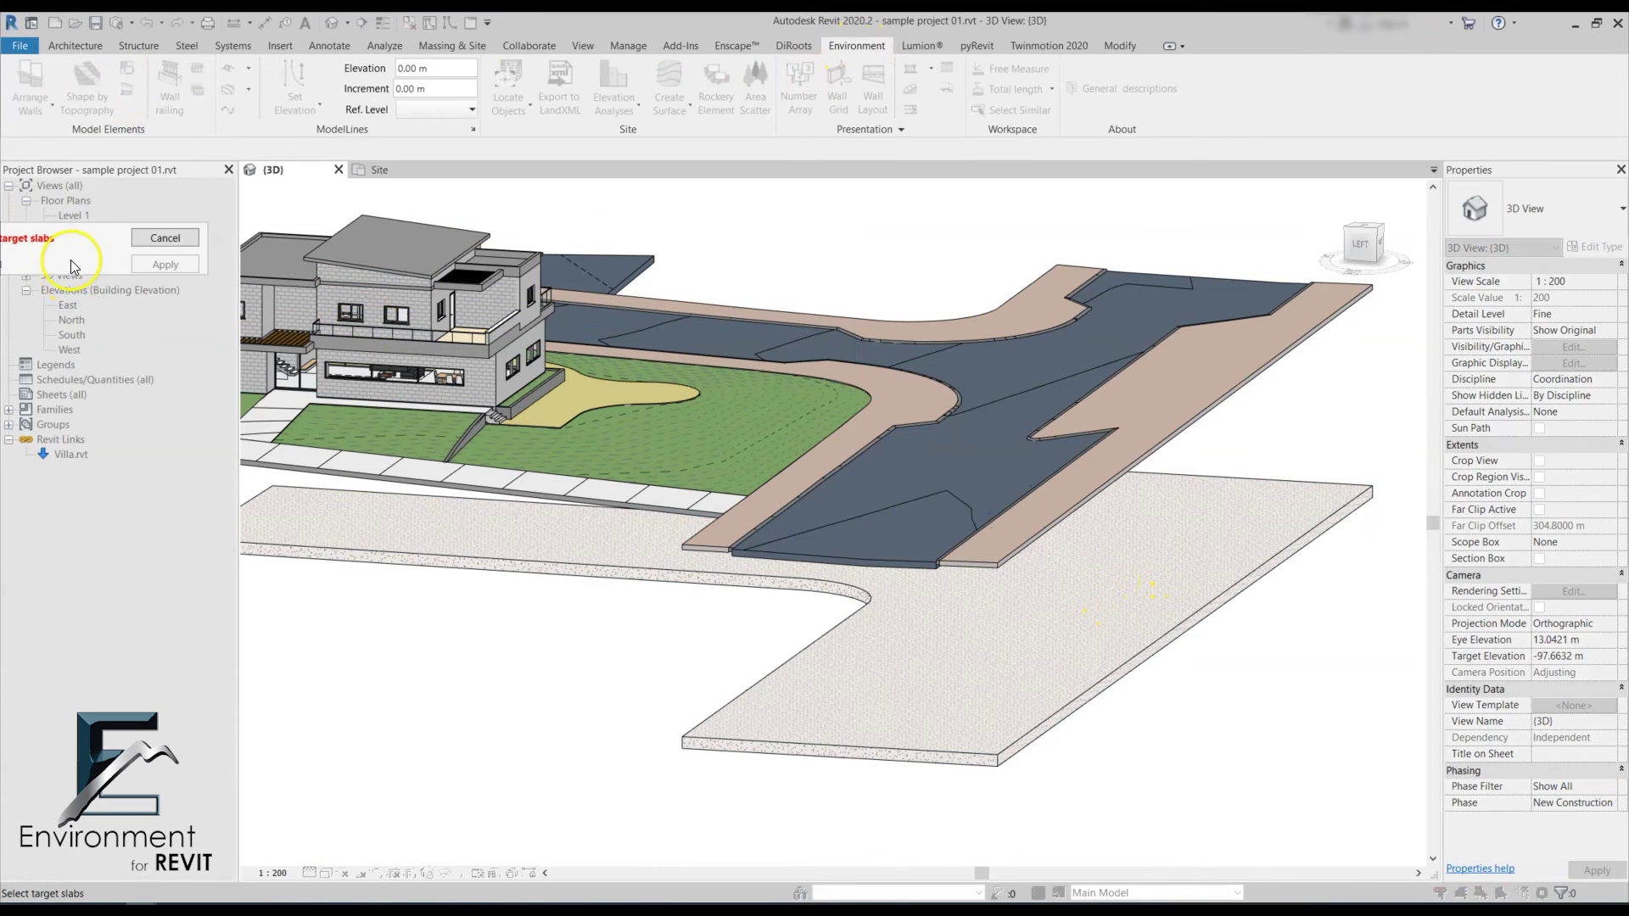
{"action": "left_click_drag", "start_coordinate": [72, 265], "coordinate": [310, 264]}
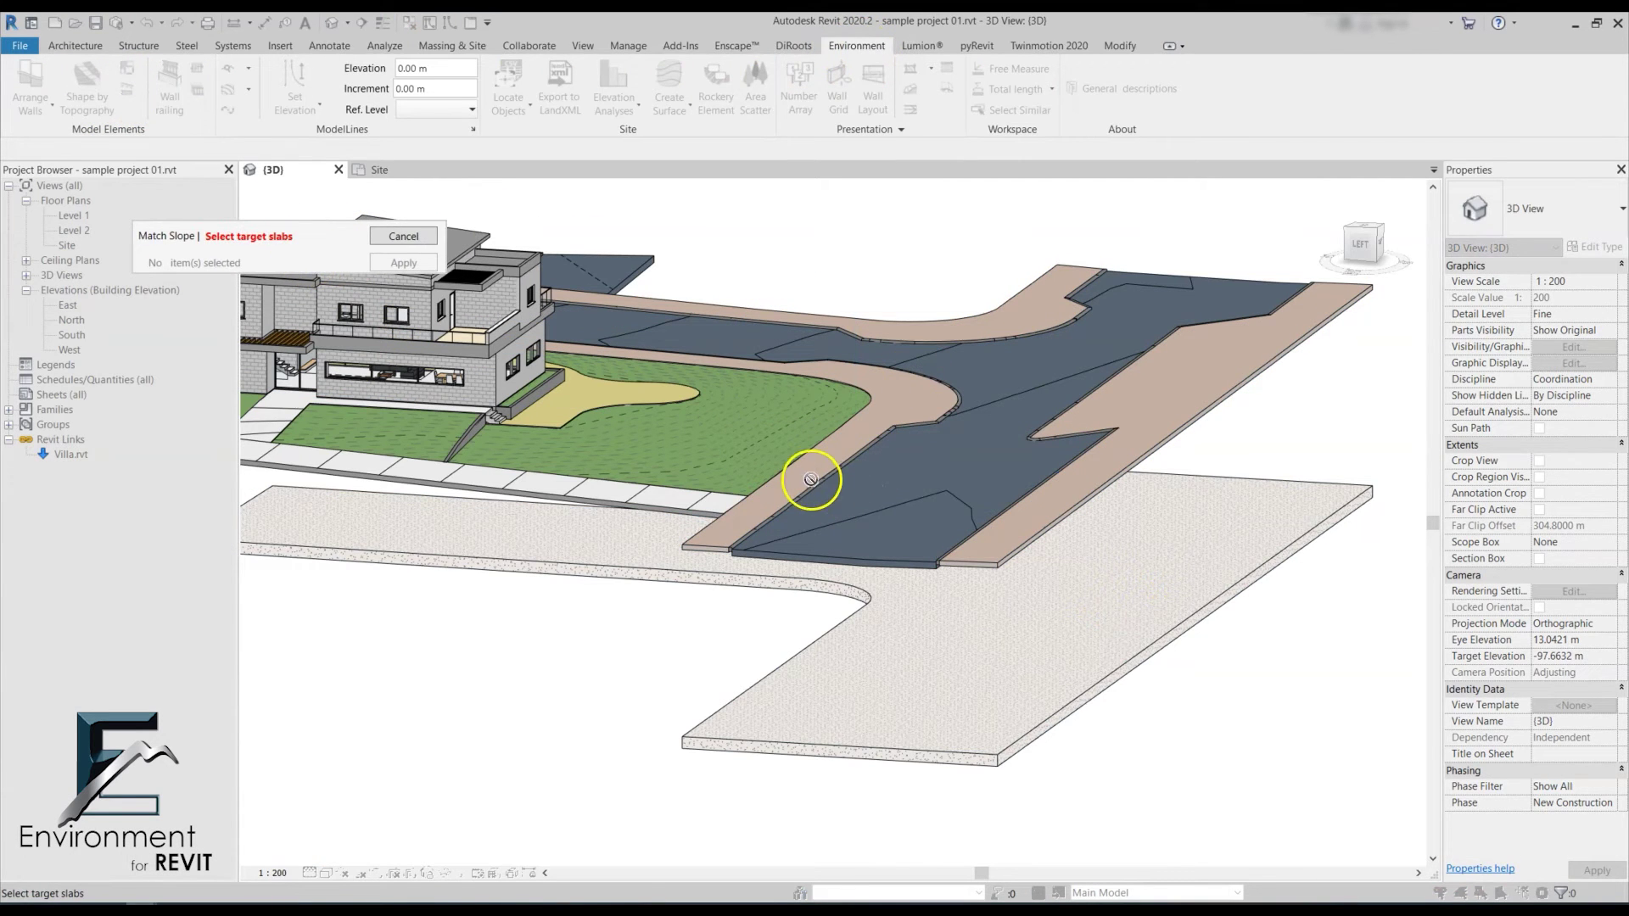
{"action": "left_click", "coordinate": [938, 452]}
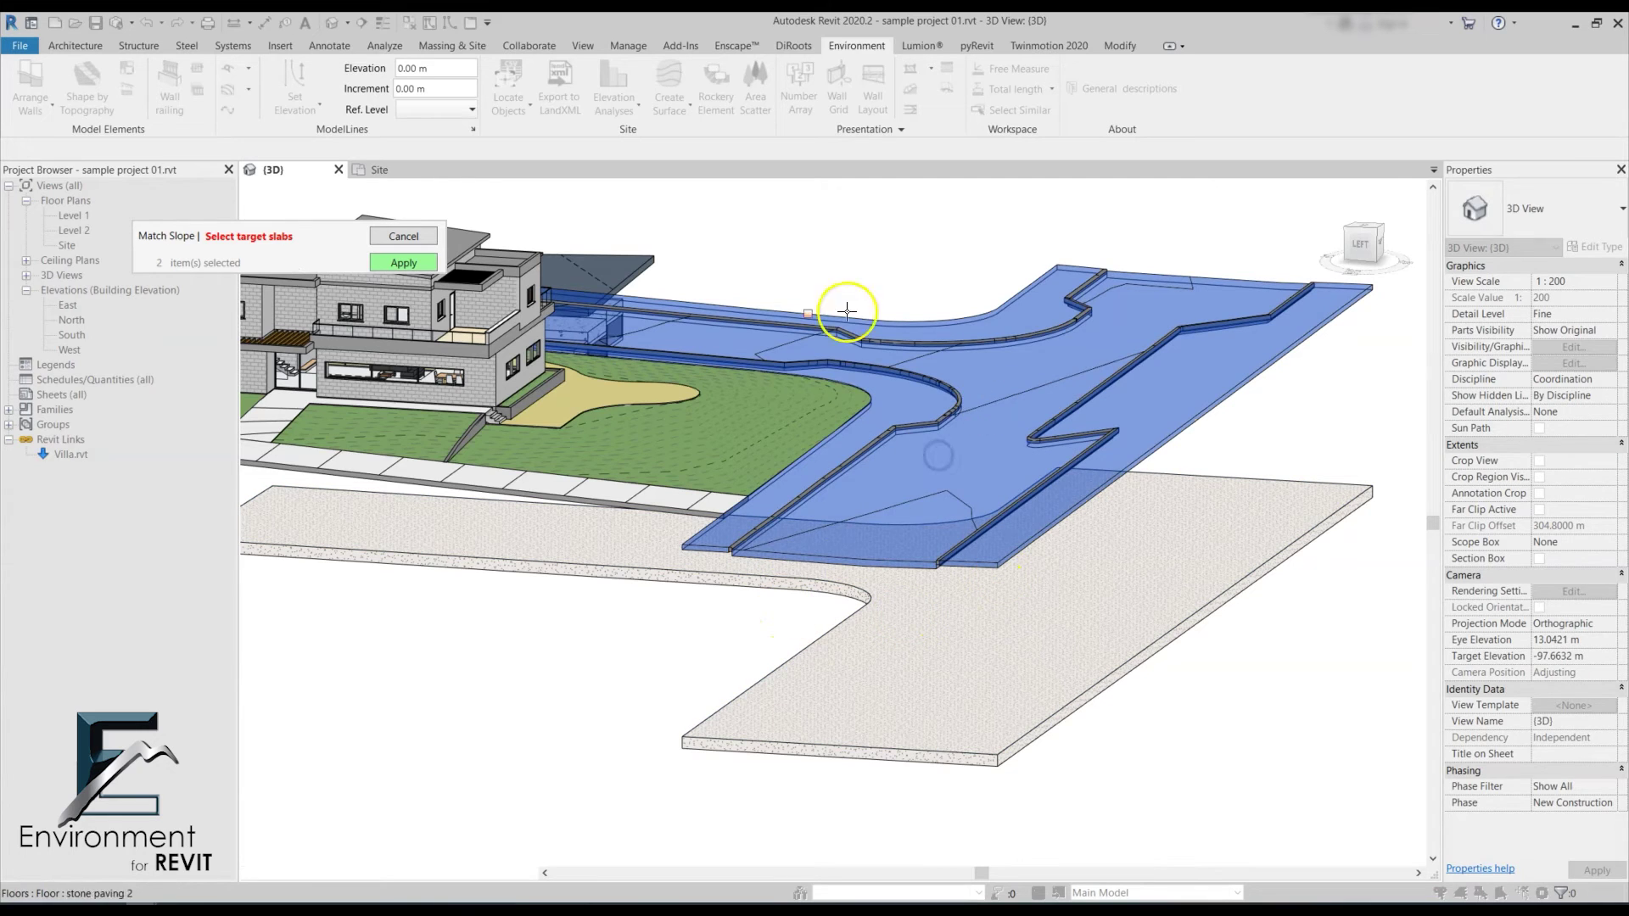
{"action": "left_click", "coordinate": [406, 263]}
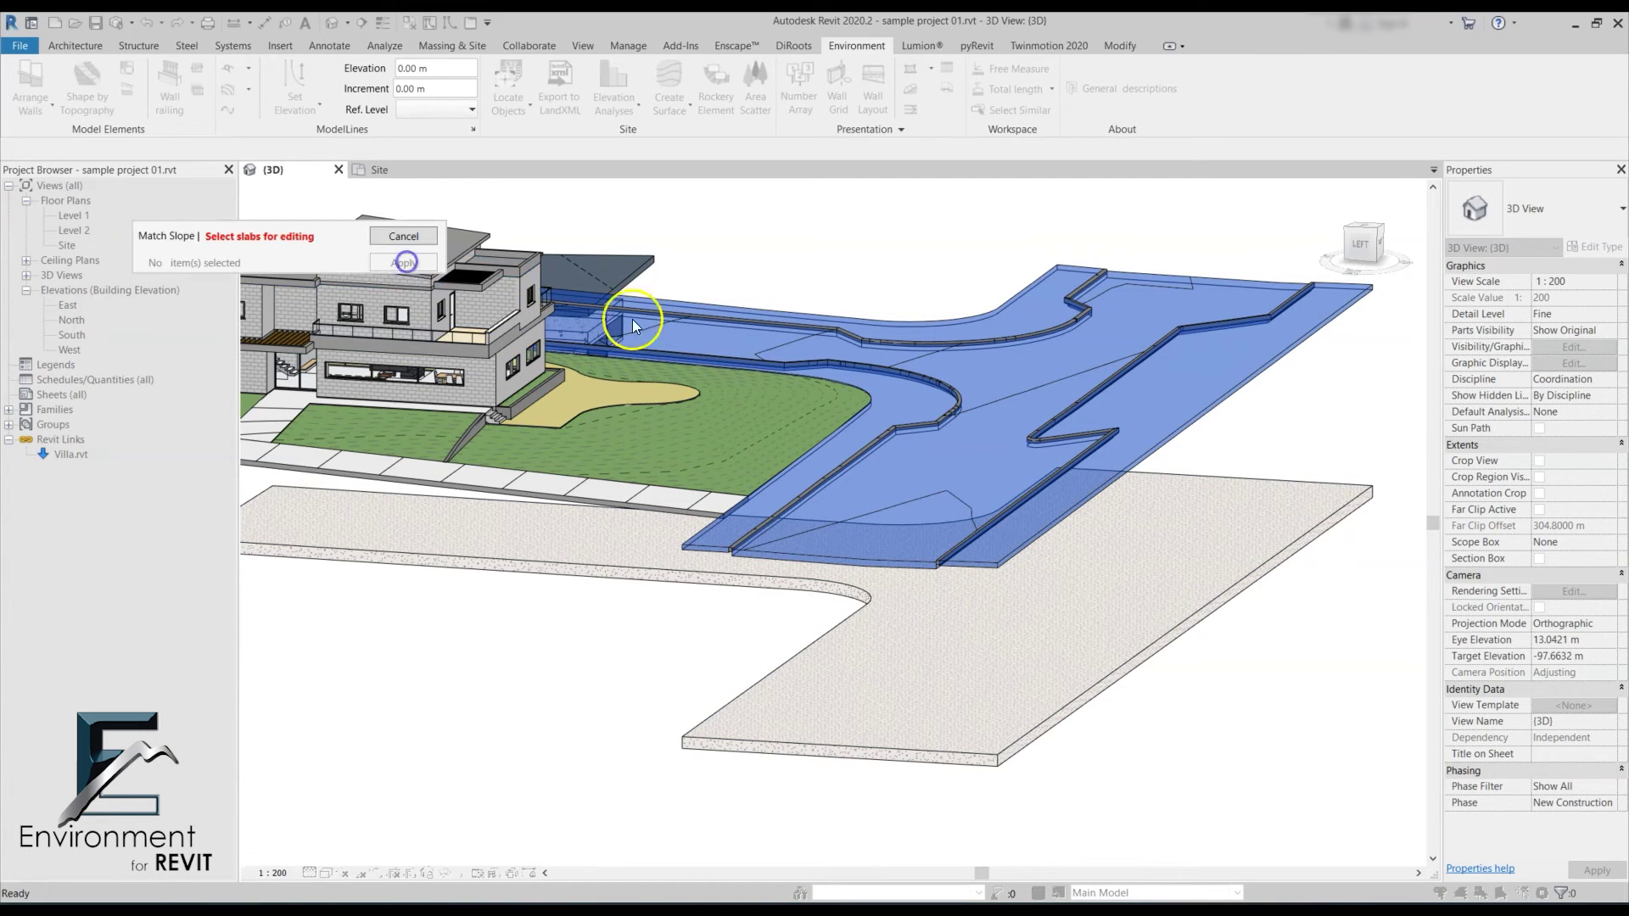
{"action": "left_click", "coordinate": [907, 611]}
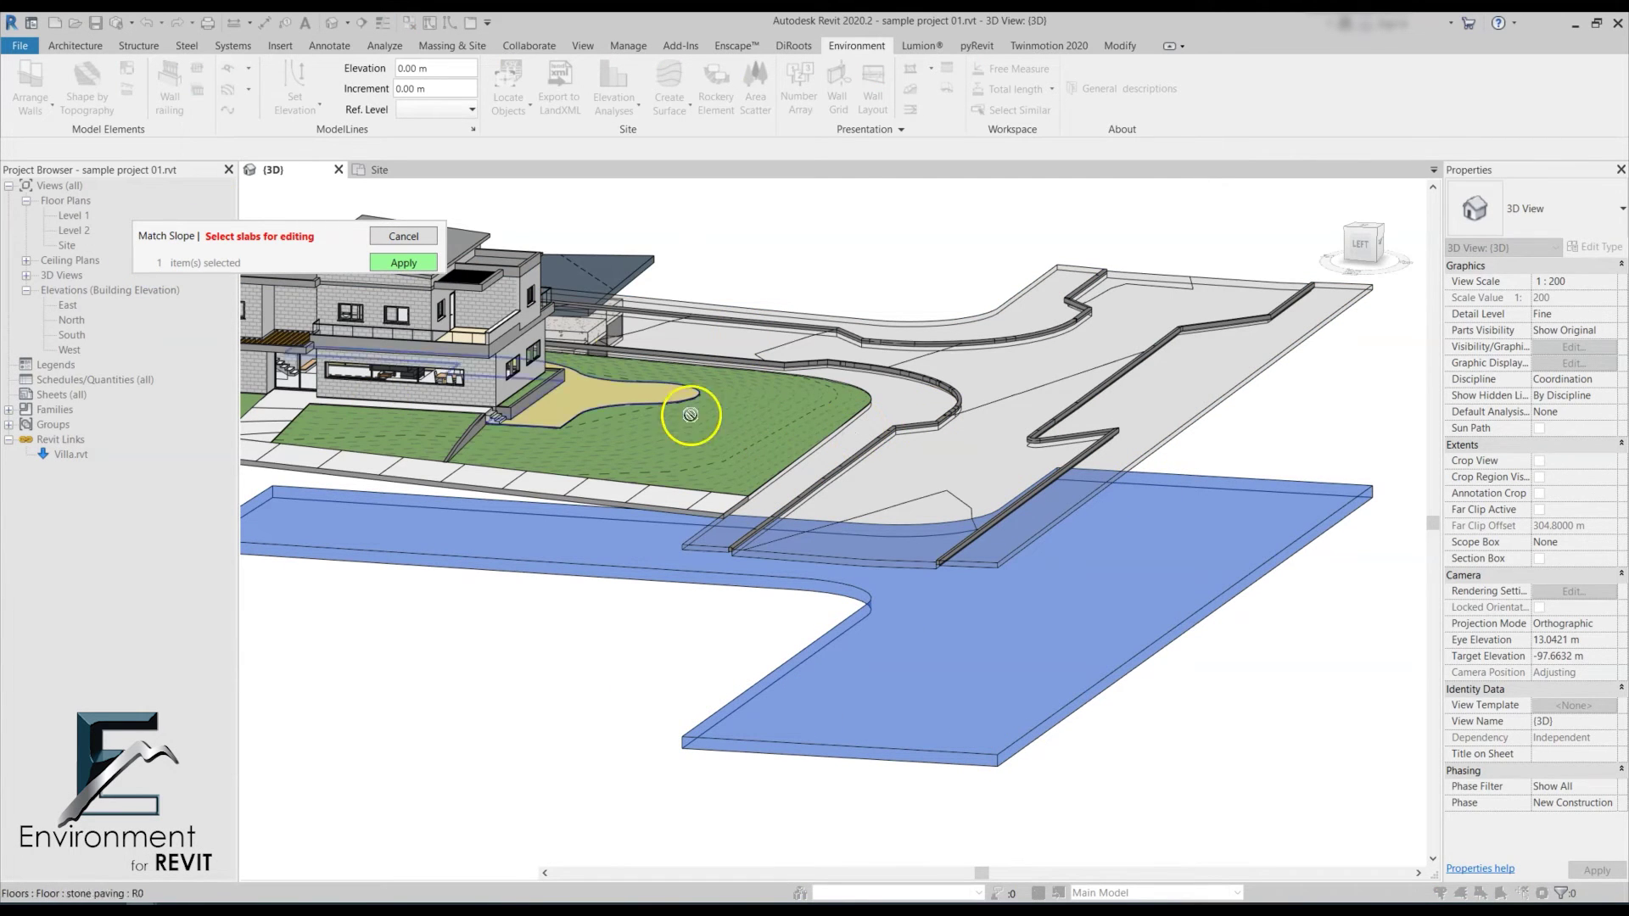
{"action": "left_click", "coordinate": [404, 263]}
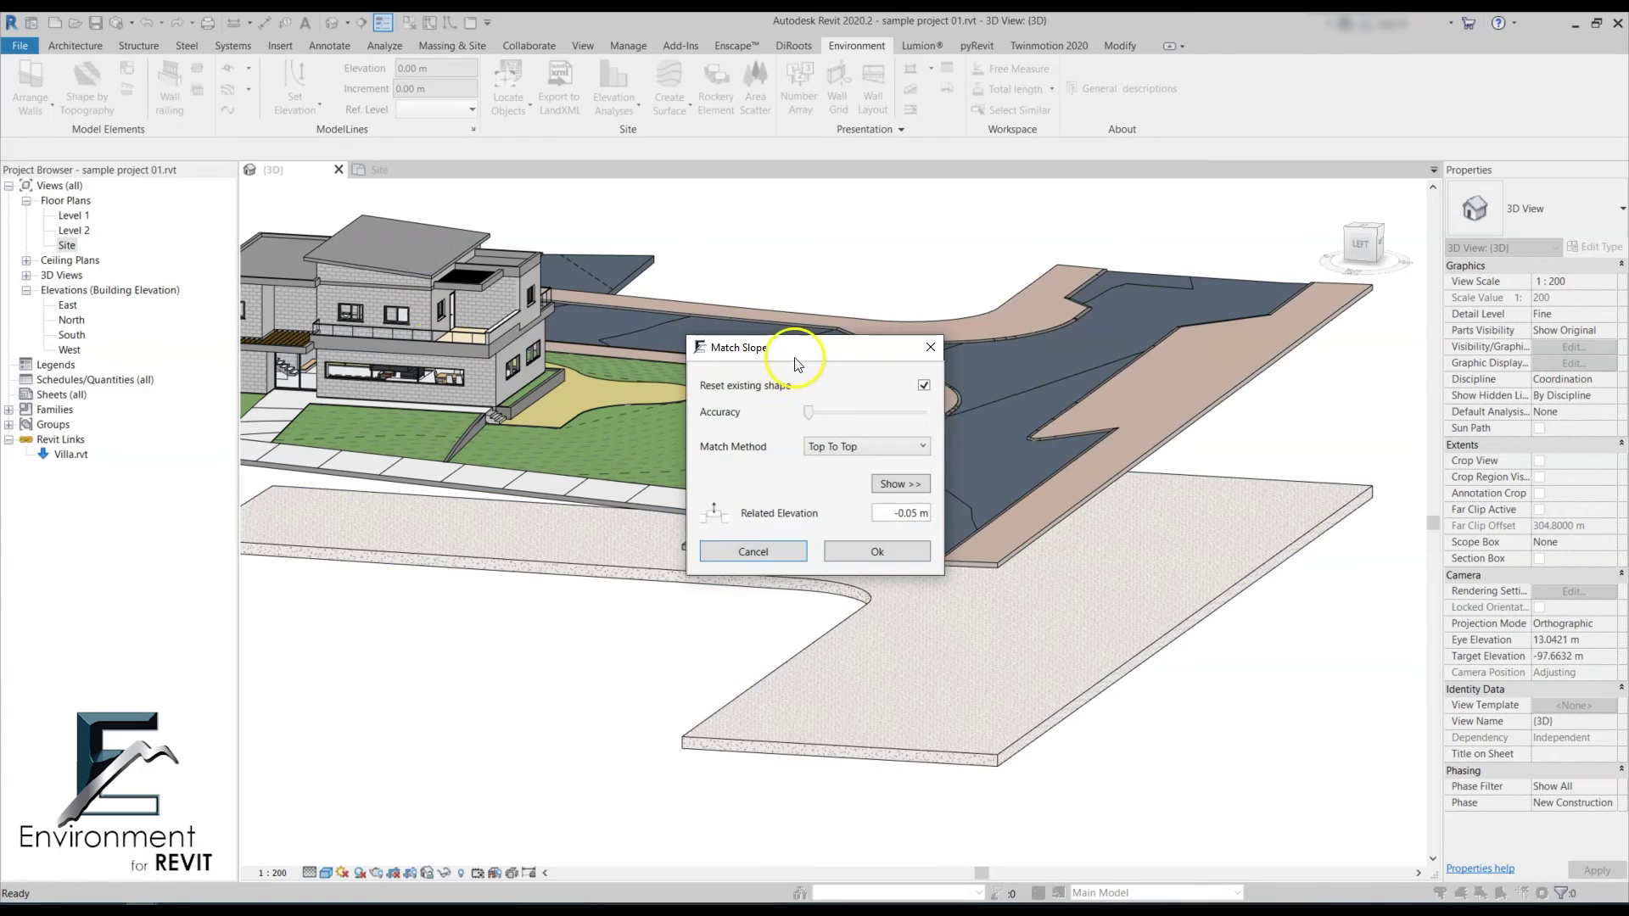
- Match the bedding Top To Base at 0 related elevation, without resetting its existing shape
{"action": "left_click_drag", "start_coordinate": [810, 348], "coordinate": [253, 229]}
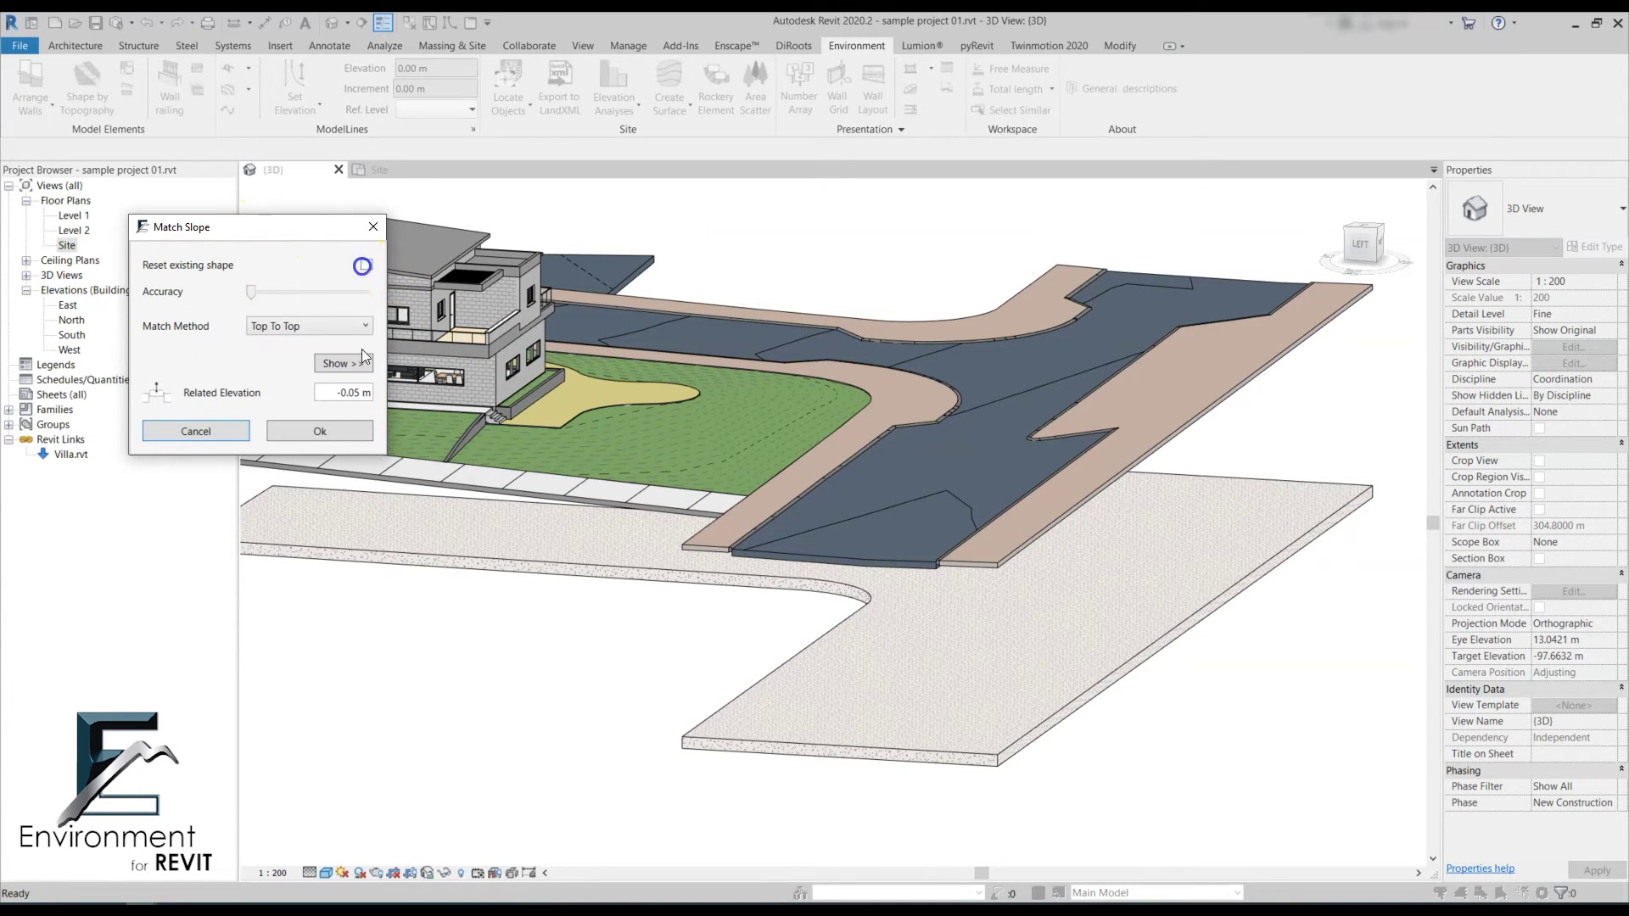
{"action": "left_click", "coordinate": [8, 484]}
{"action": "type", "text": "0"}
{"action": "left_click", "coordinate": [295, 327]}
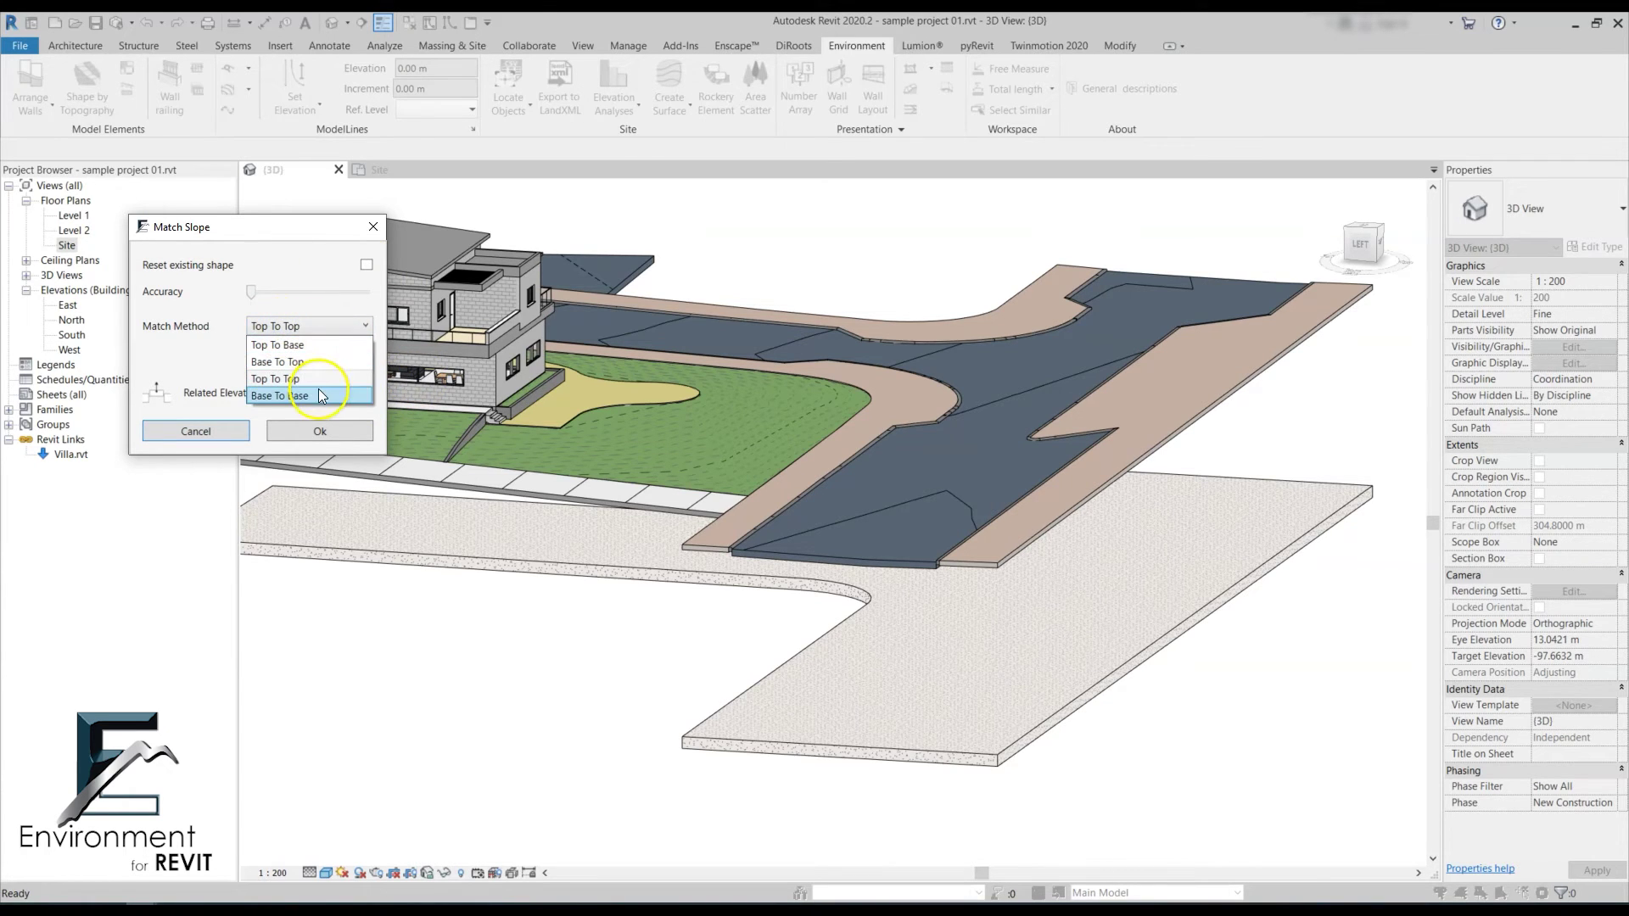
{"action": "left_click", "coordinate": [310, 345]}
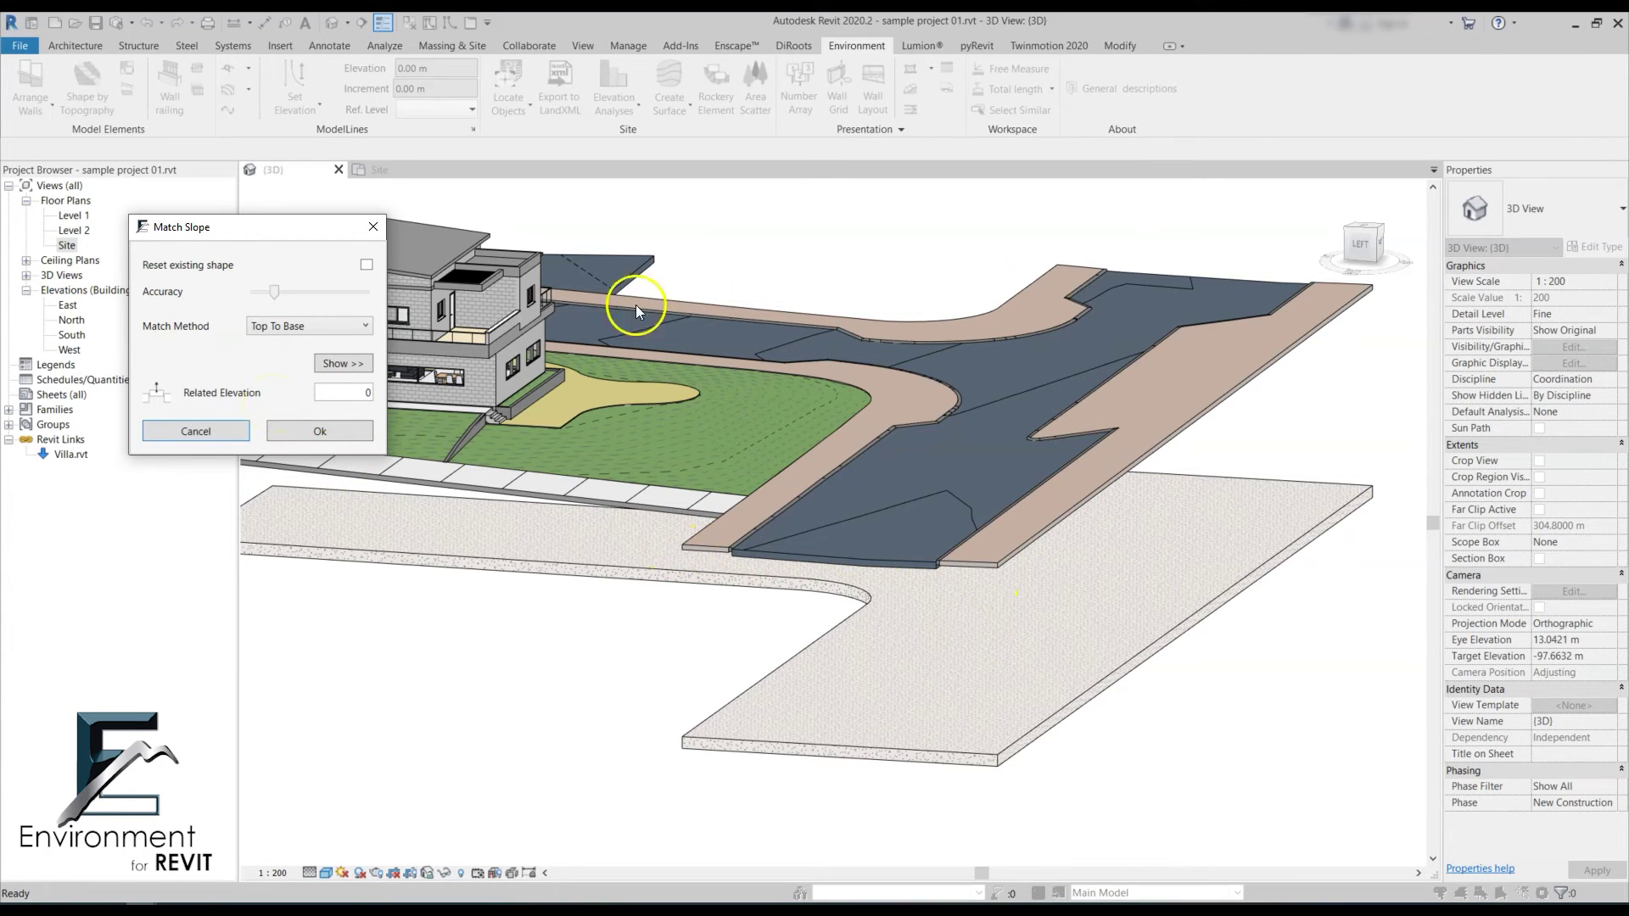
{"action": "left_click", "coordinate": [304, 432]}
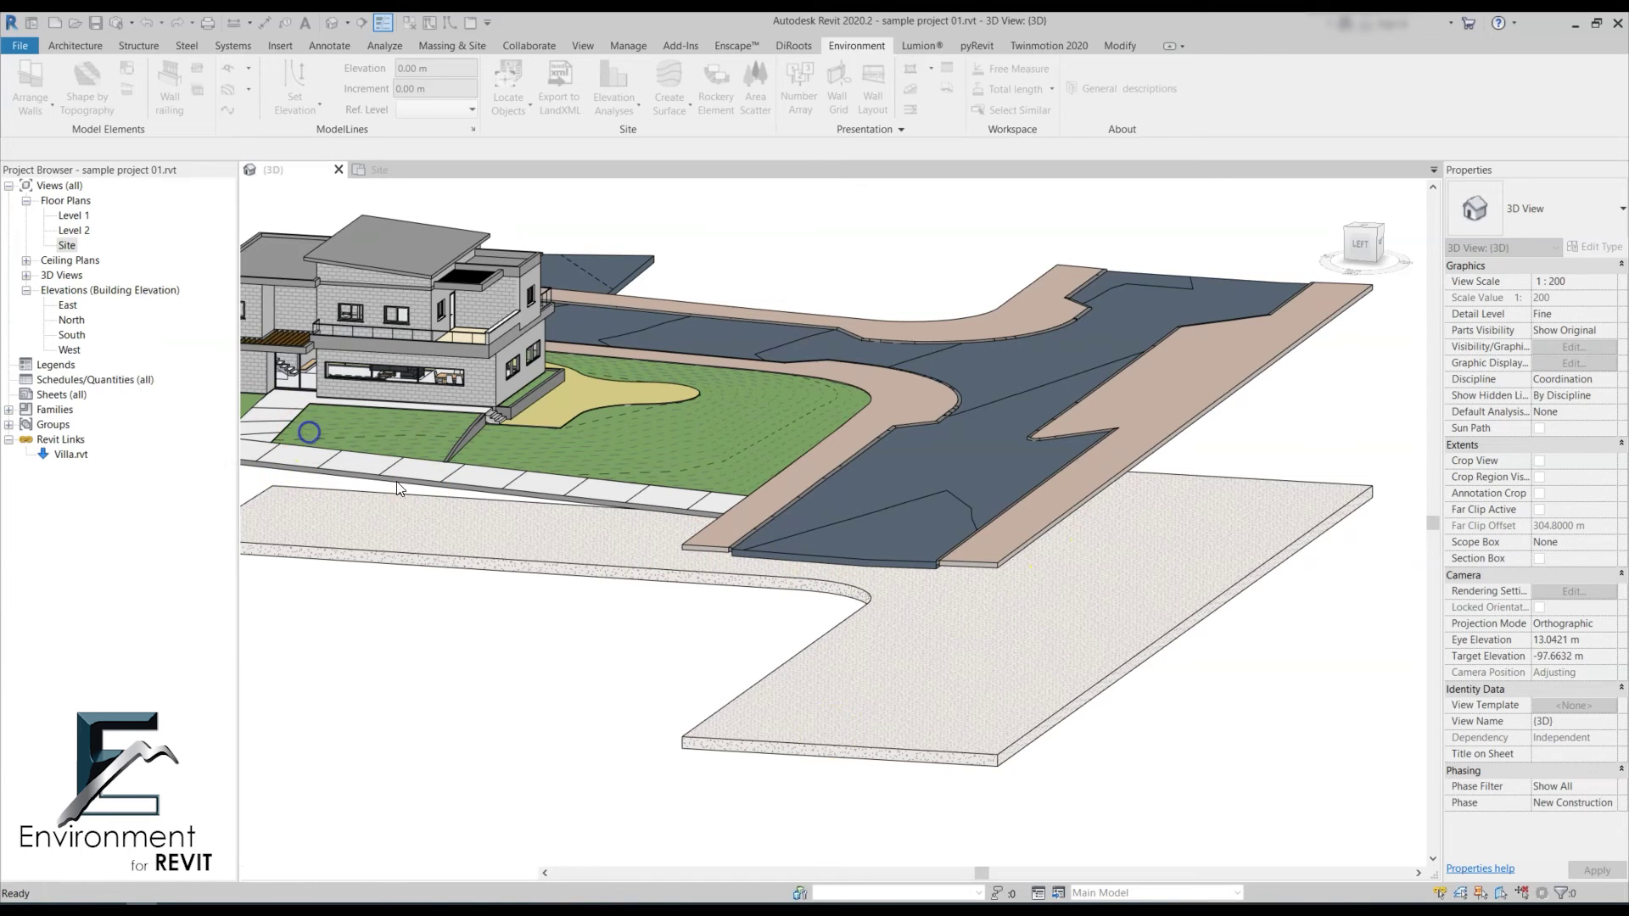
{"action": "left_click", "coordinate": [891, 773]}
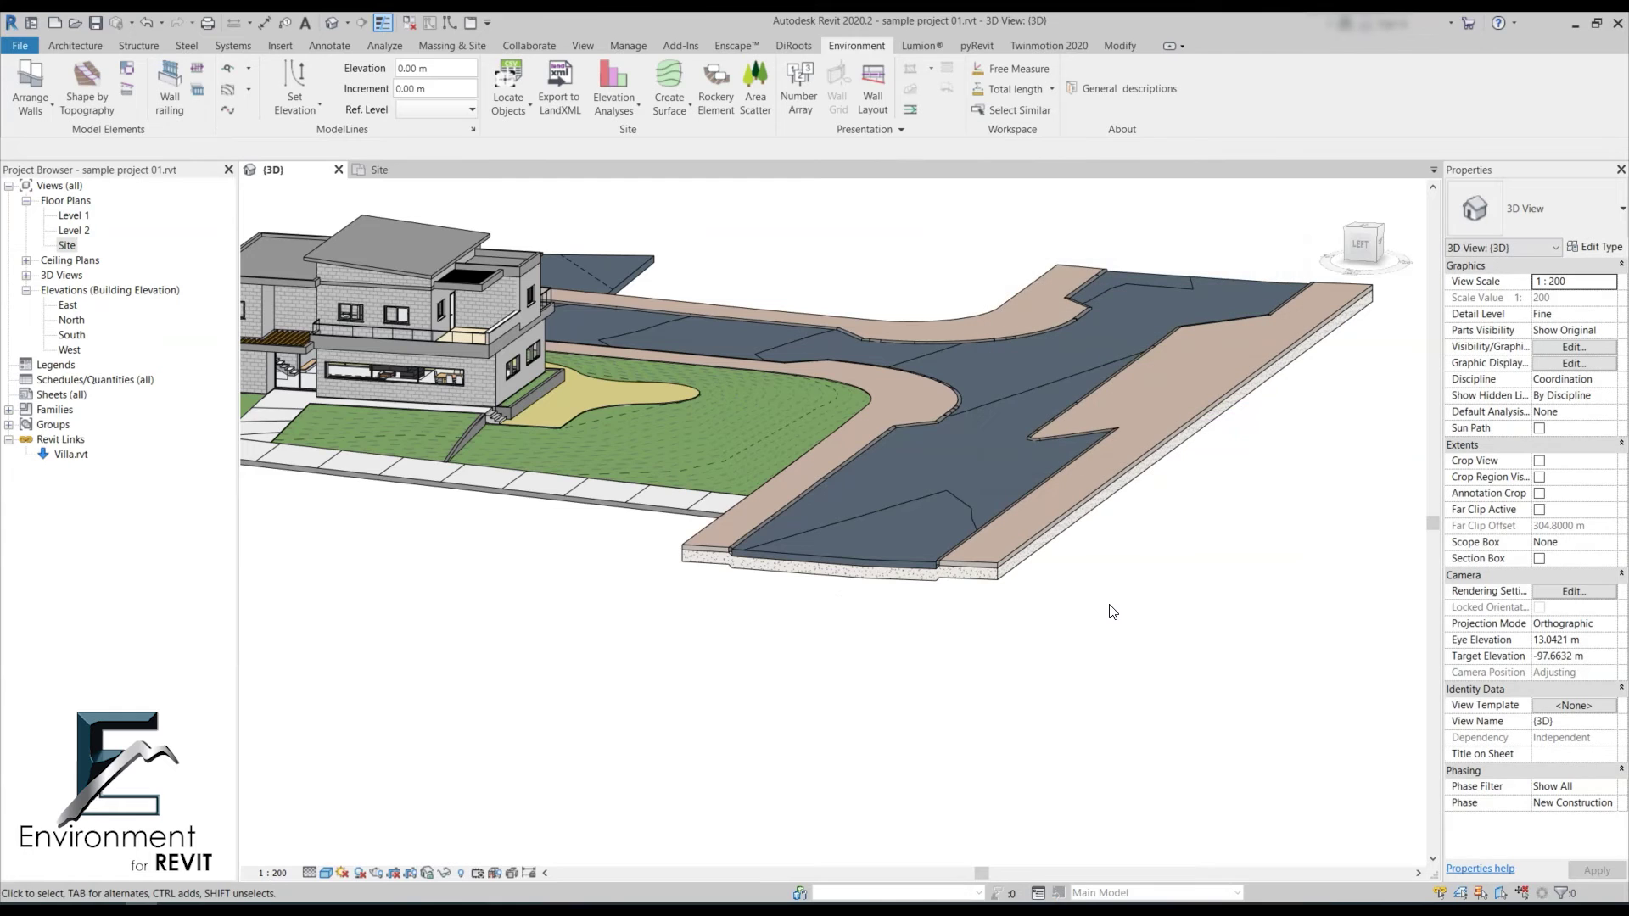
{"action": "scroll", "coordinate": [840, 590], "scroll_direction": "up", "scroll_amount": 5}
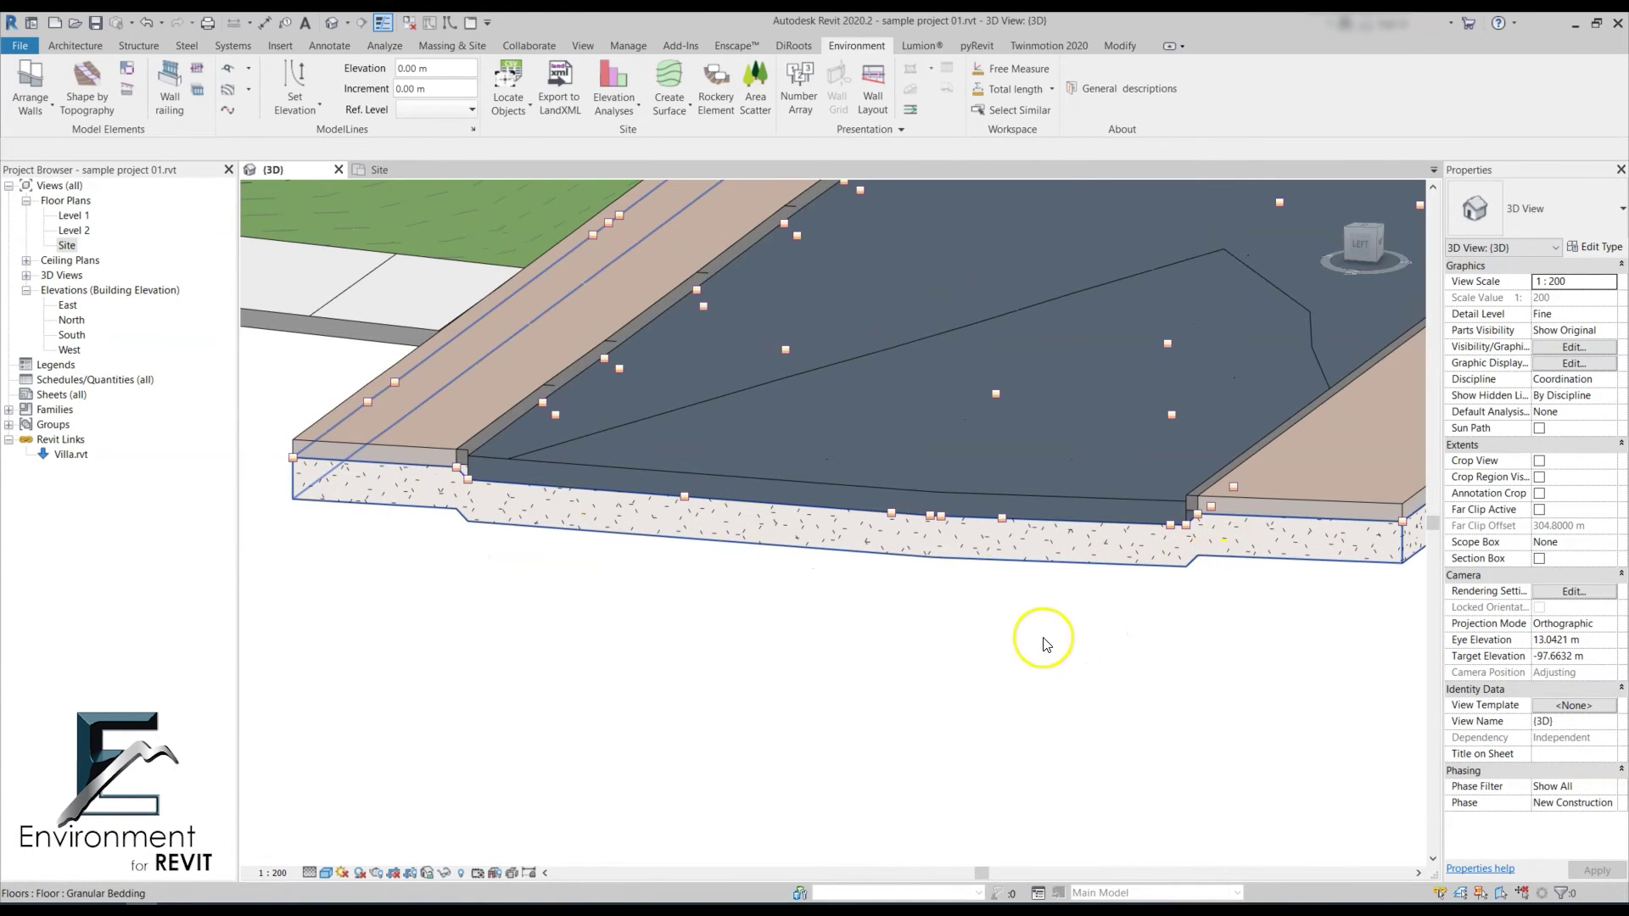
{"action": "scroll", "coordinate": [1001, 662], "scroll_direction": "down", "scroll_amount": 1}
{"action": "scroll", "coordinate": [980, 673], "scroll_direction": "down", "scroll_amount": 4}
{"action": "middle_click_drag", "start_coordinate": [1044, 643], "coordinate": [326, 602], "text": "shift"}
{"action": "scroll", "coordinate": [380, 574], "scroll_direction": "up", "scroll_amount": 3}
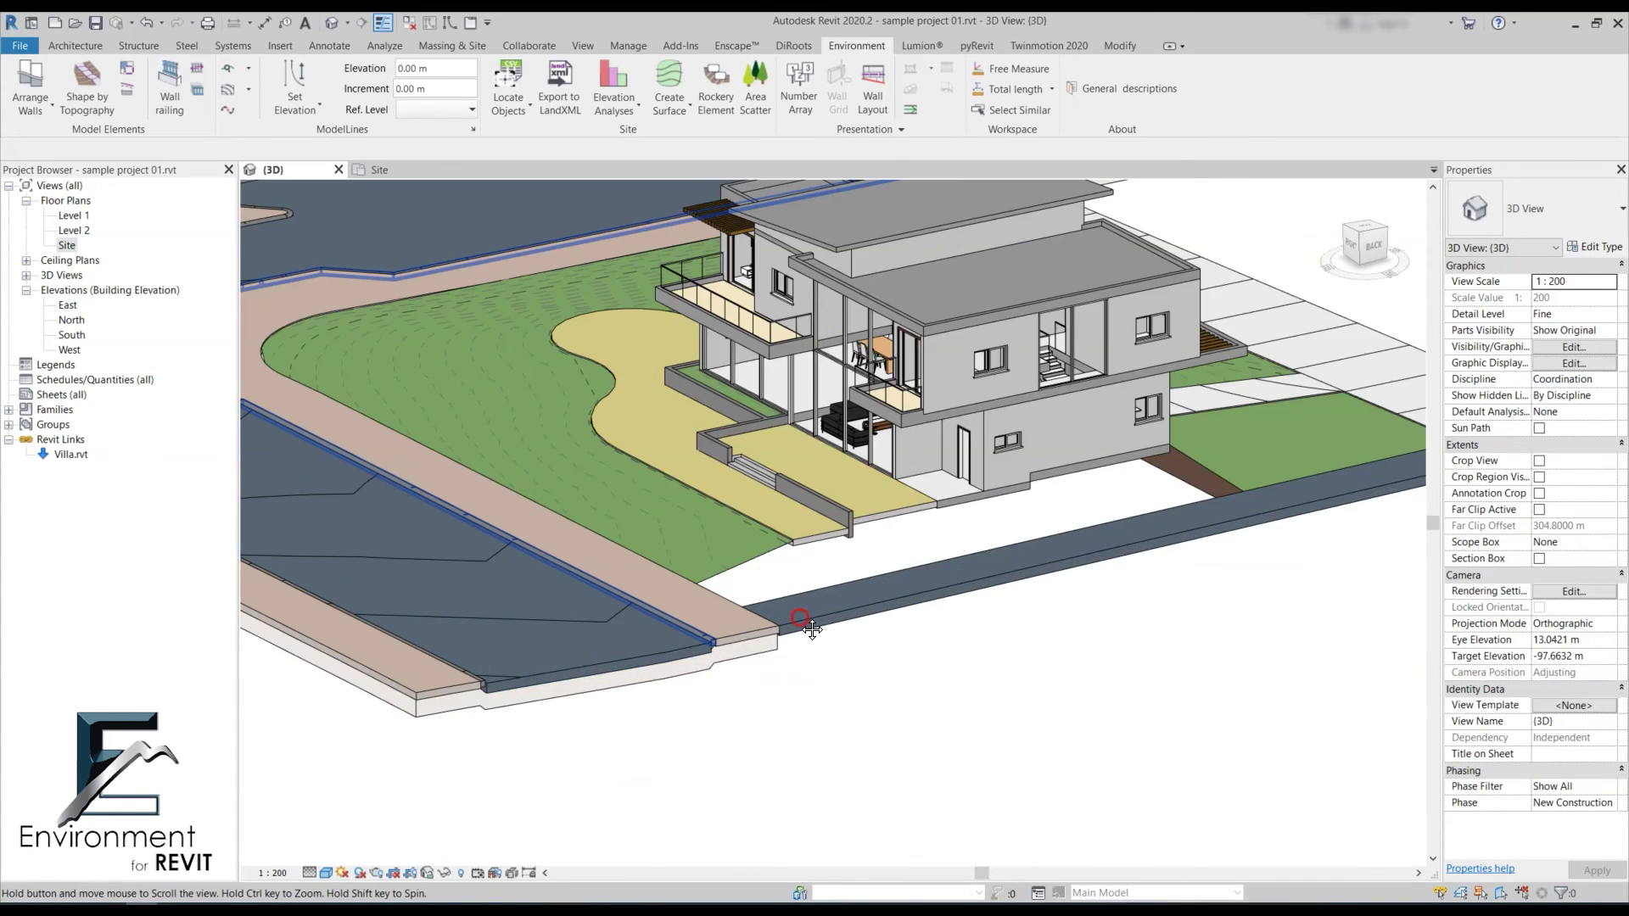
{"action": "scroll", "coordinate": [1234, 509], "scroll_direction": "up", "scroll_amount": 3}
{"action": "scroll", "coordinate": [1133, 460], "scroll_direction": "down", "scroll_amount": 4}
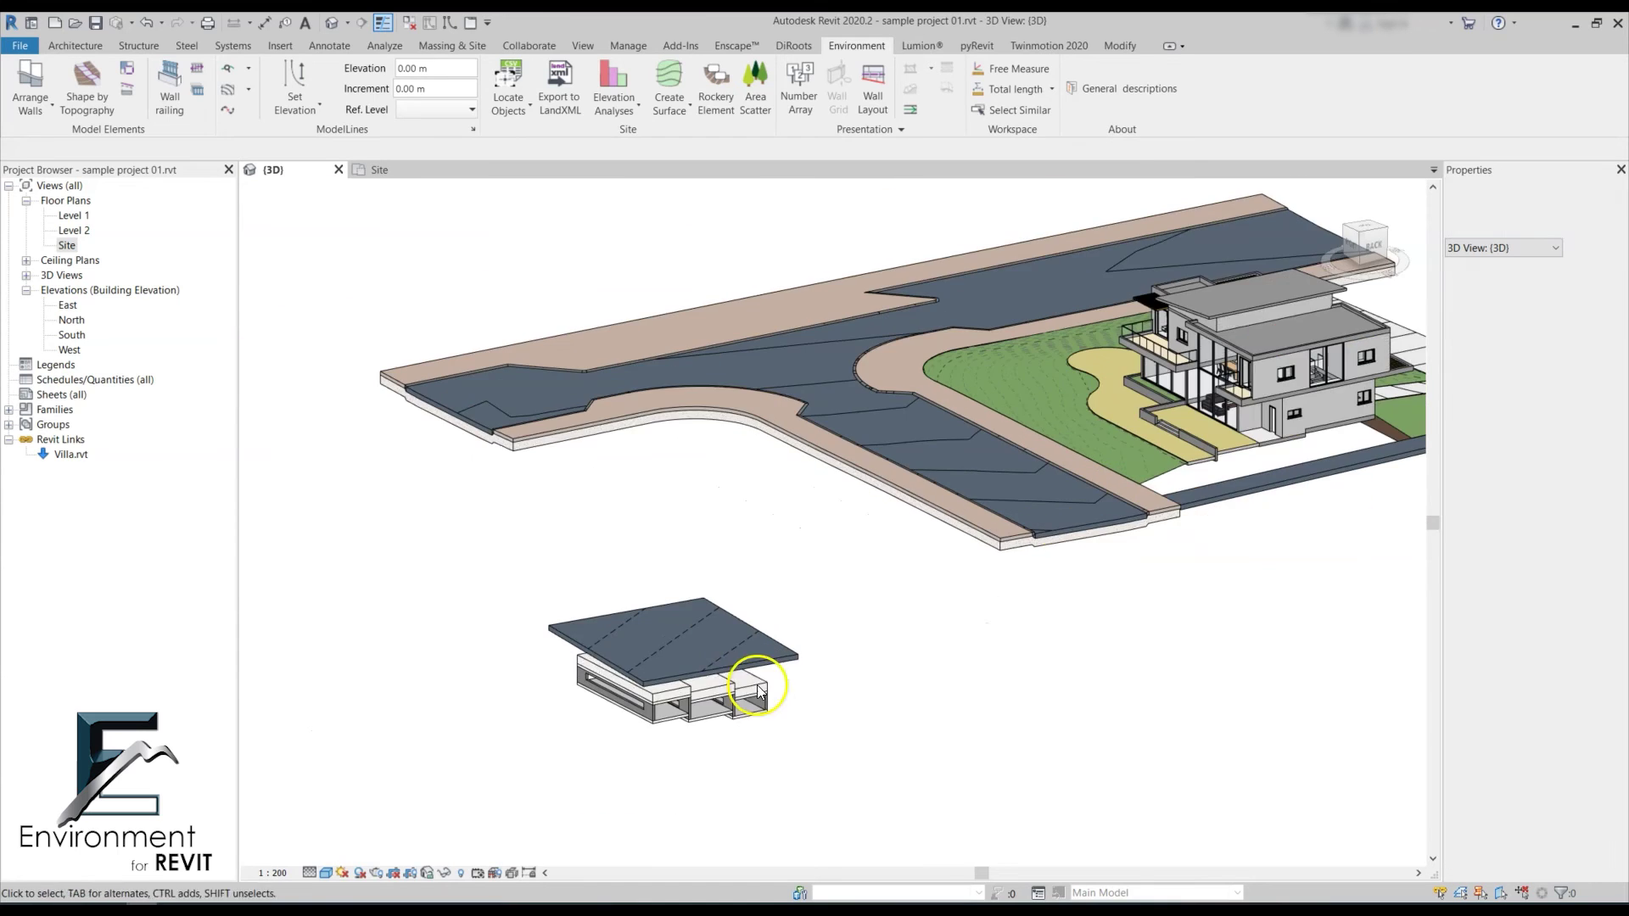
{"action": "scroll", "coordinate": [837, 684], "scroll_direction": "up", "scroll_amount": 2}
{"action": "middle_click_drag", "start_coordinate": [806, 766], "coordinate": [934, 516]}
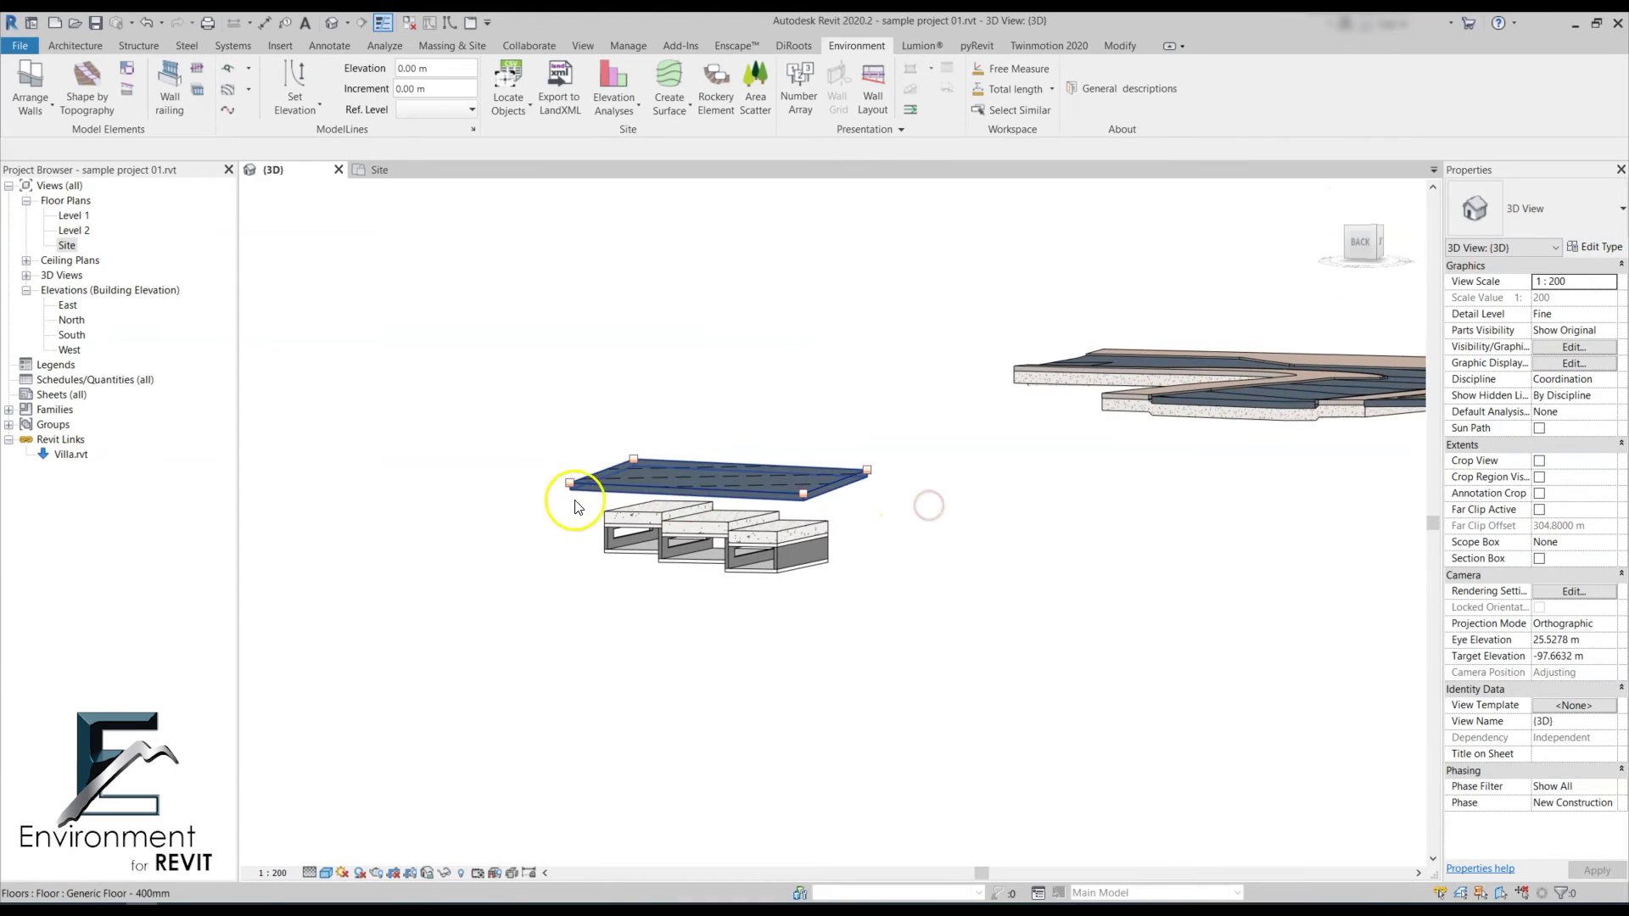
{"action": "scroll", "coordinate": [582, 498], "scroll_direction": "up", "scroll_amount": 3}
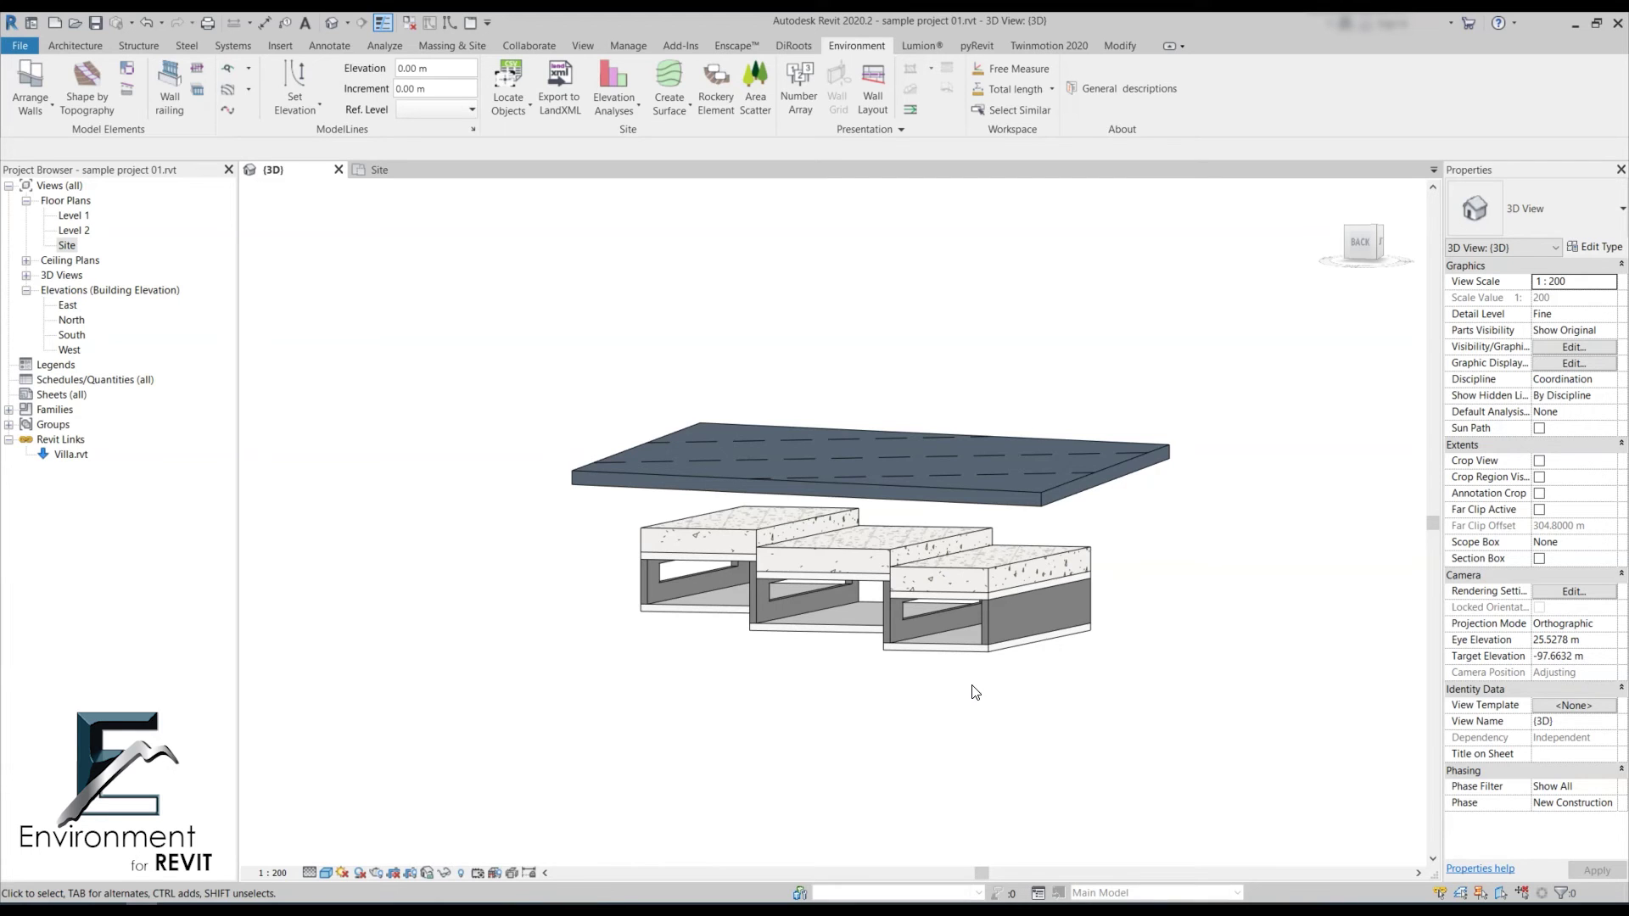
{"action": "middle_click_drag", "start_coordinate": [974, 692], "coordinate": [486, 533], "text": "shift"}
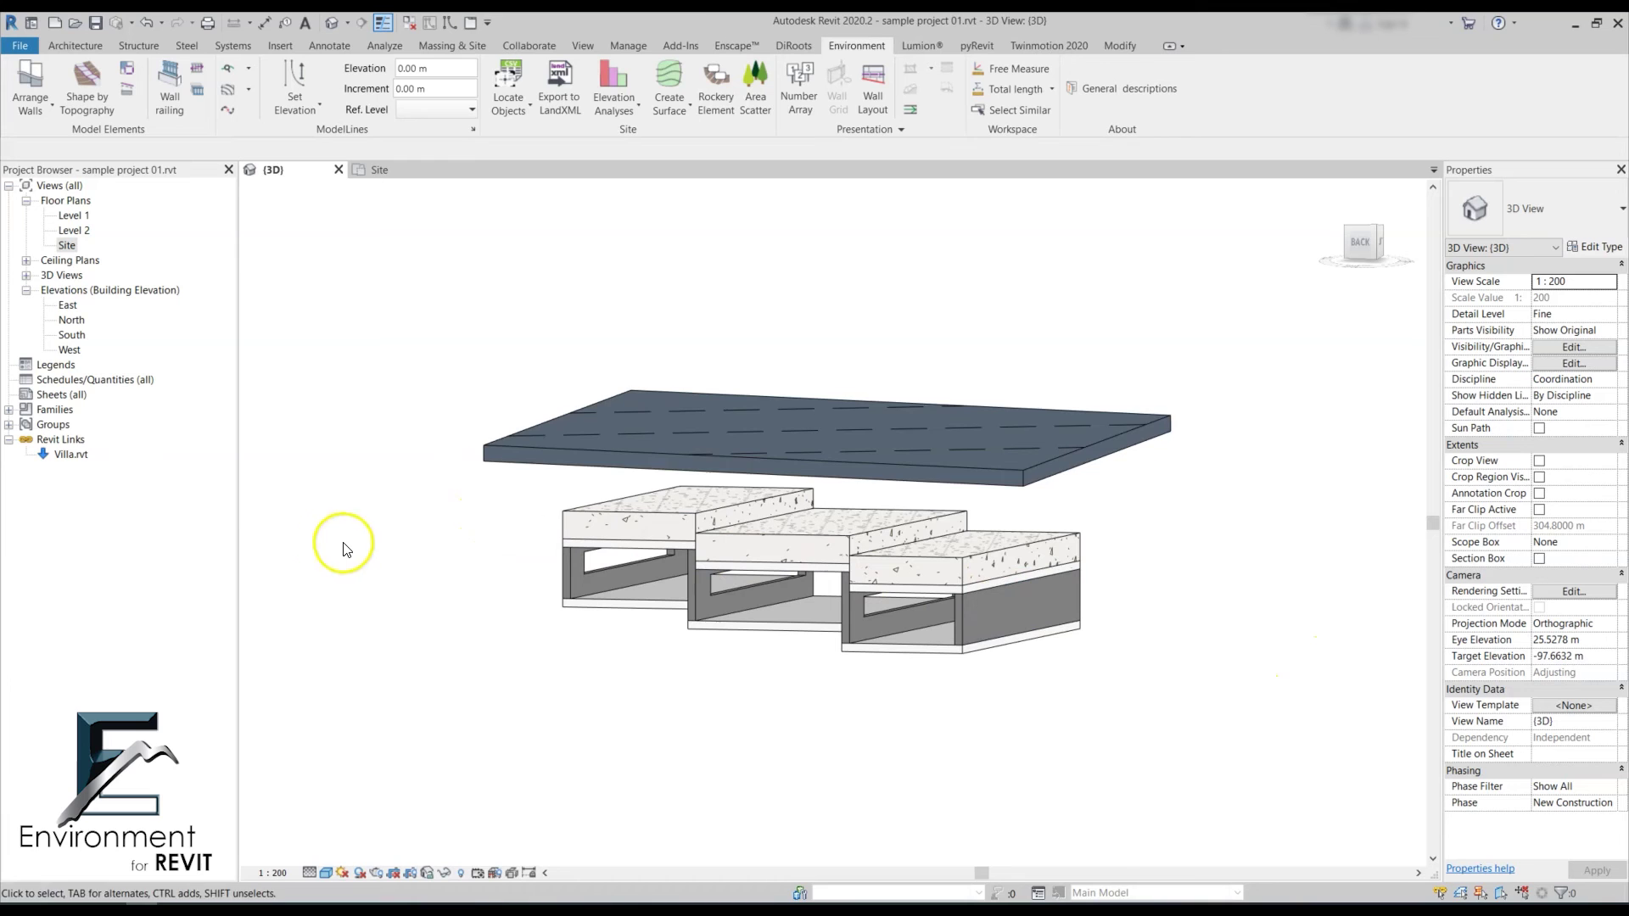
{"action": "middle_click_drag", "start_coordinate": [1137, 576], "coordinate": [1153, 647], "text": "shift"}
{"action": "middle_click_drag", "start_coordinate": [1205, 492], "coordinate": [1213, 774]}
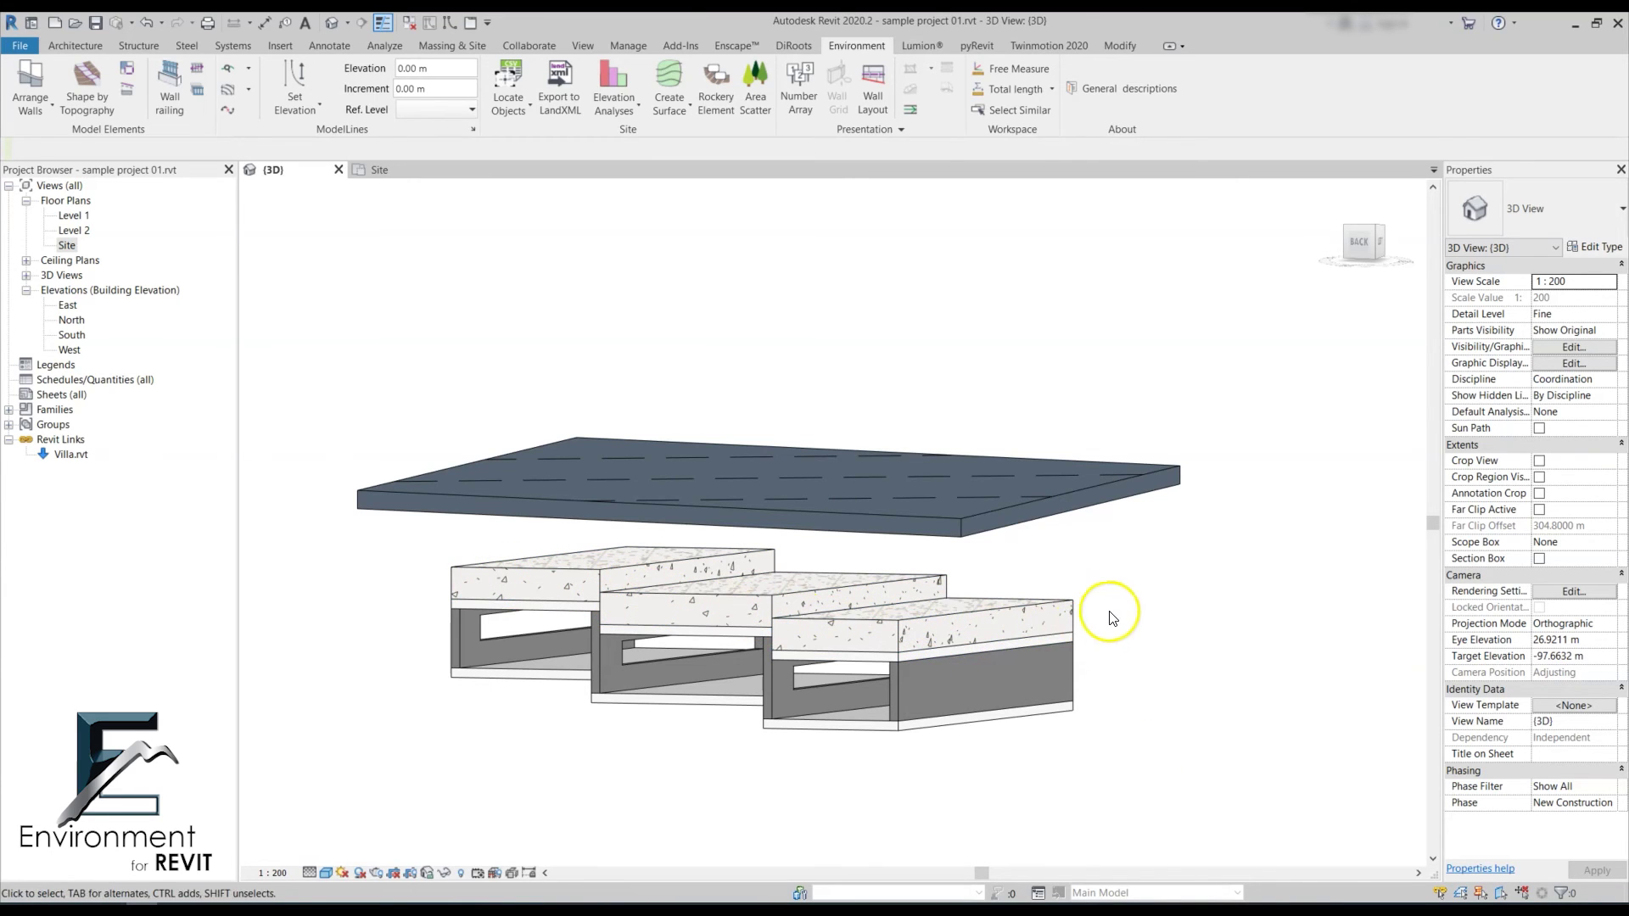
{"action": "left_click", "coordinate": [1057, 615]}
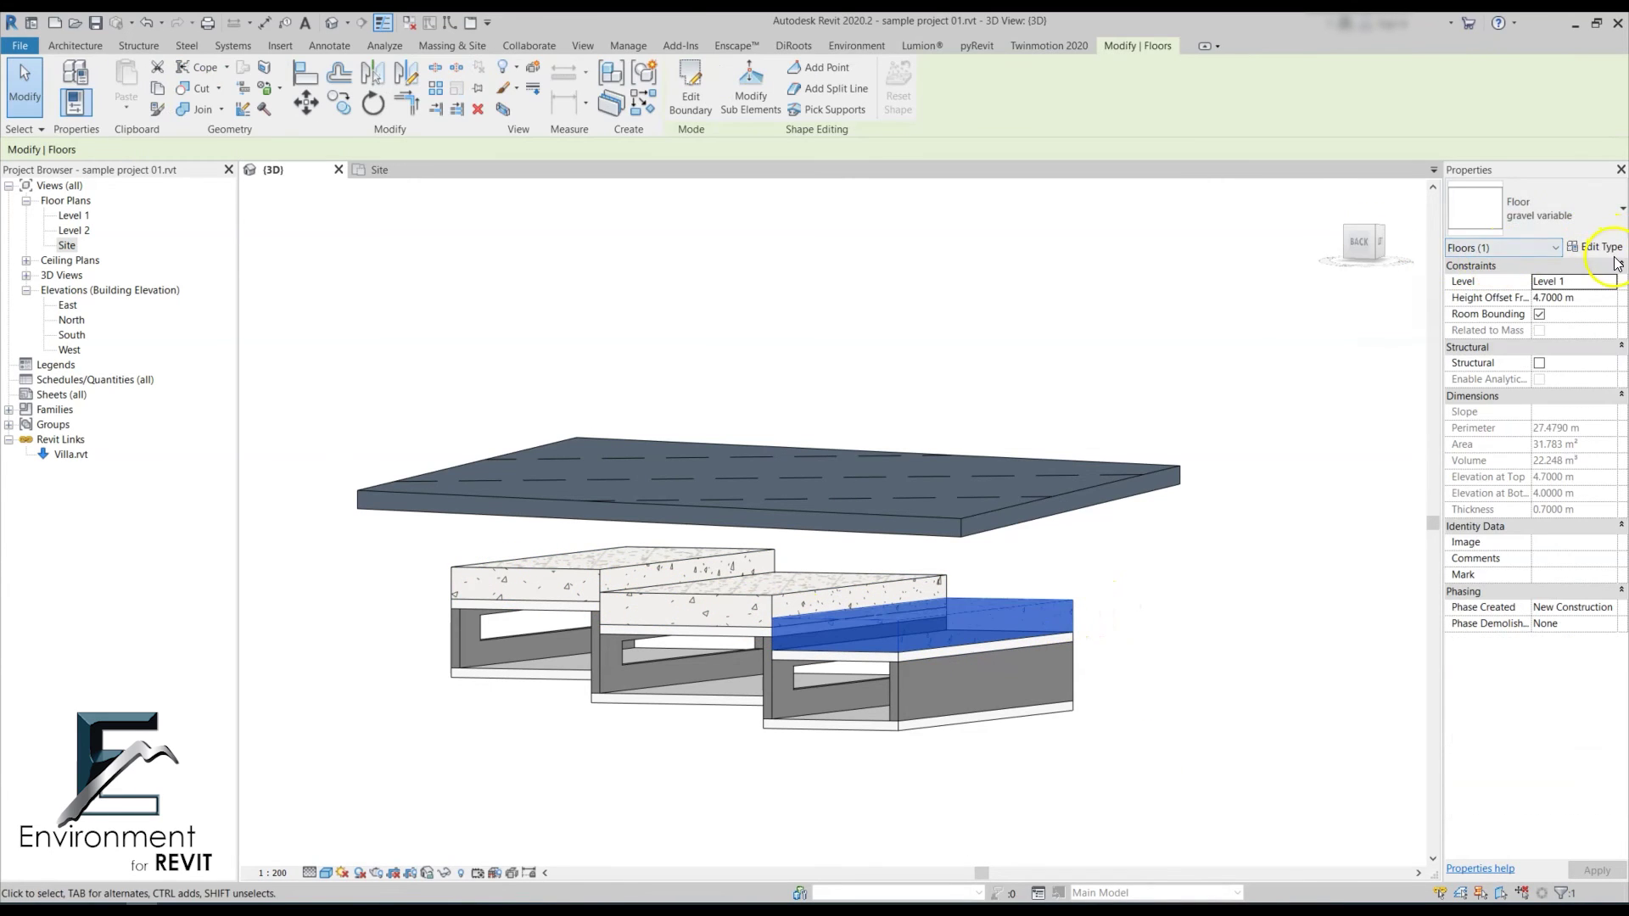
{"action": "left_click", "coordinate": [1614, 255]}
{"action": "left_click", "coordinate": [474, 244]}
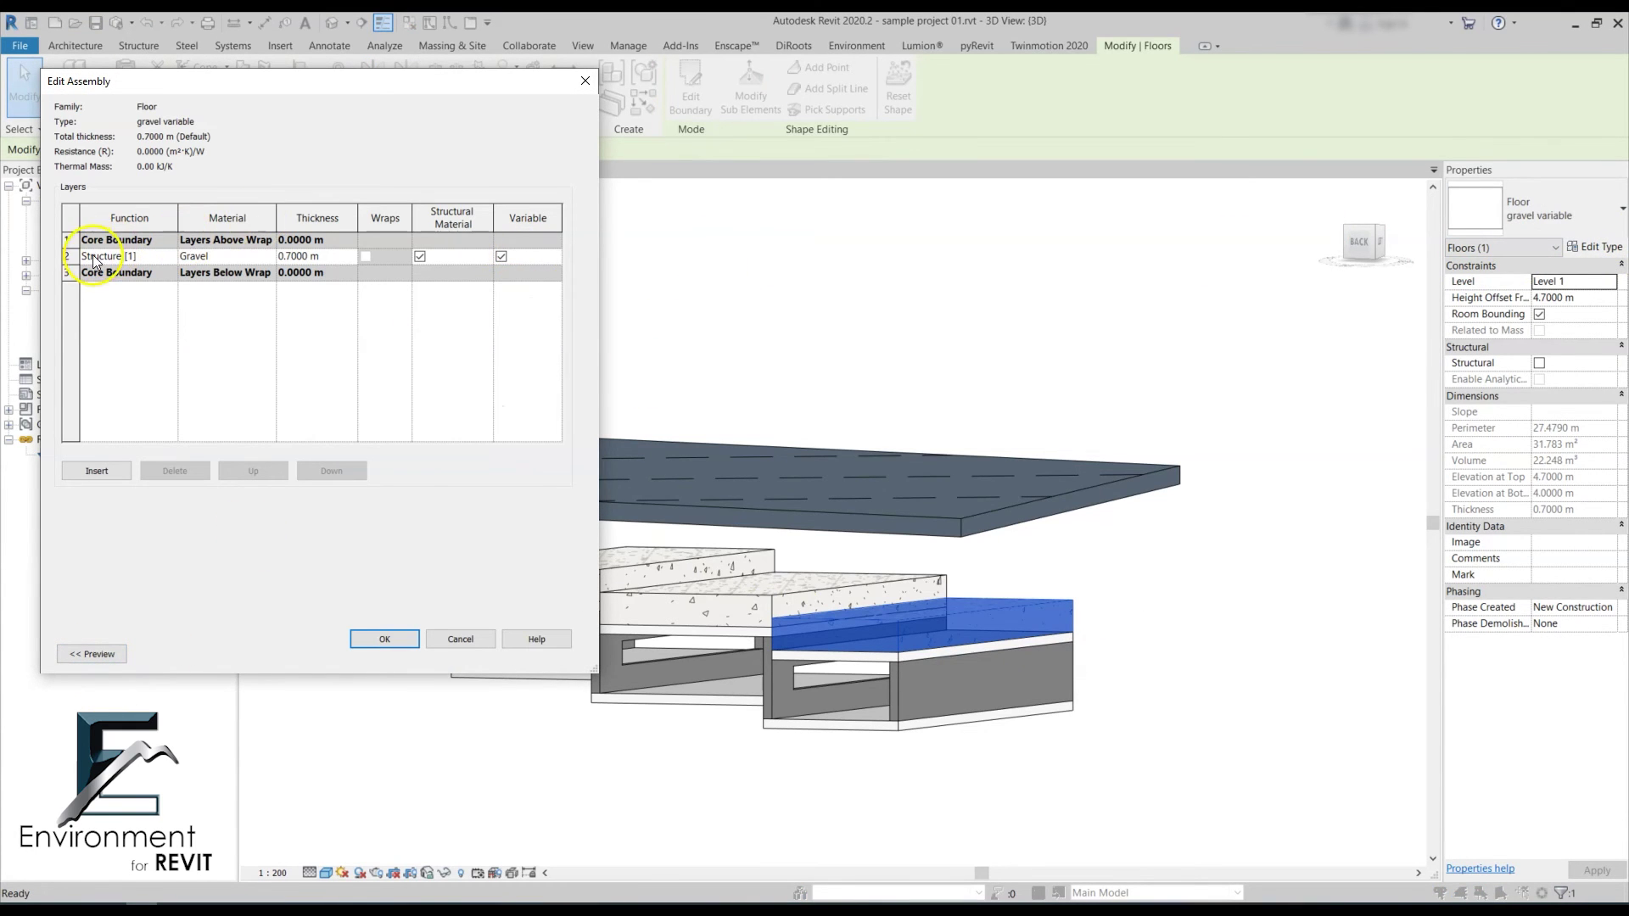
{"action": "left_click", "coordinate": [385, 640]}
{"action": "left_click", "coordinate": [397, 648]}
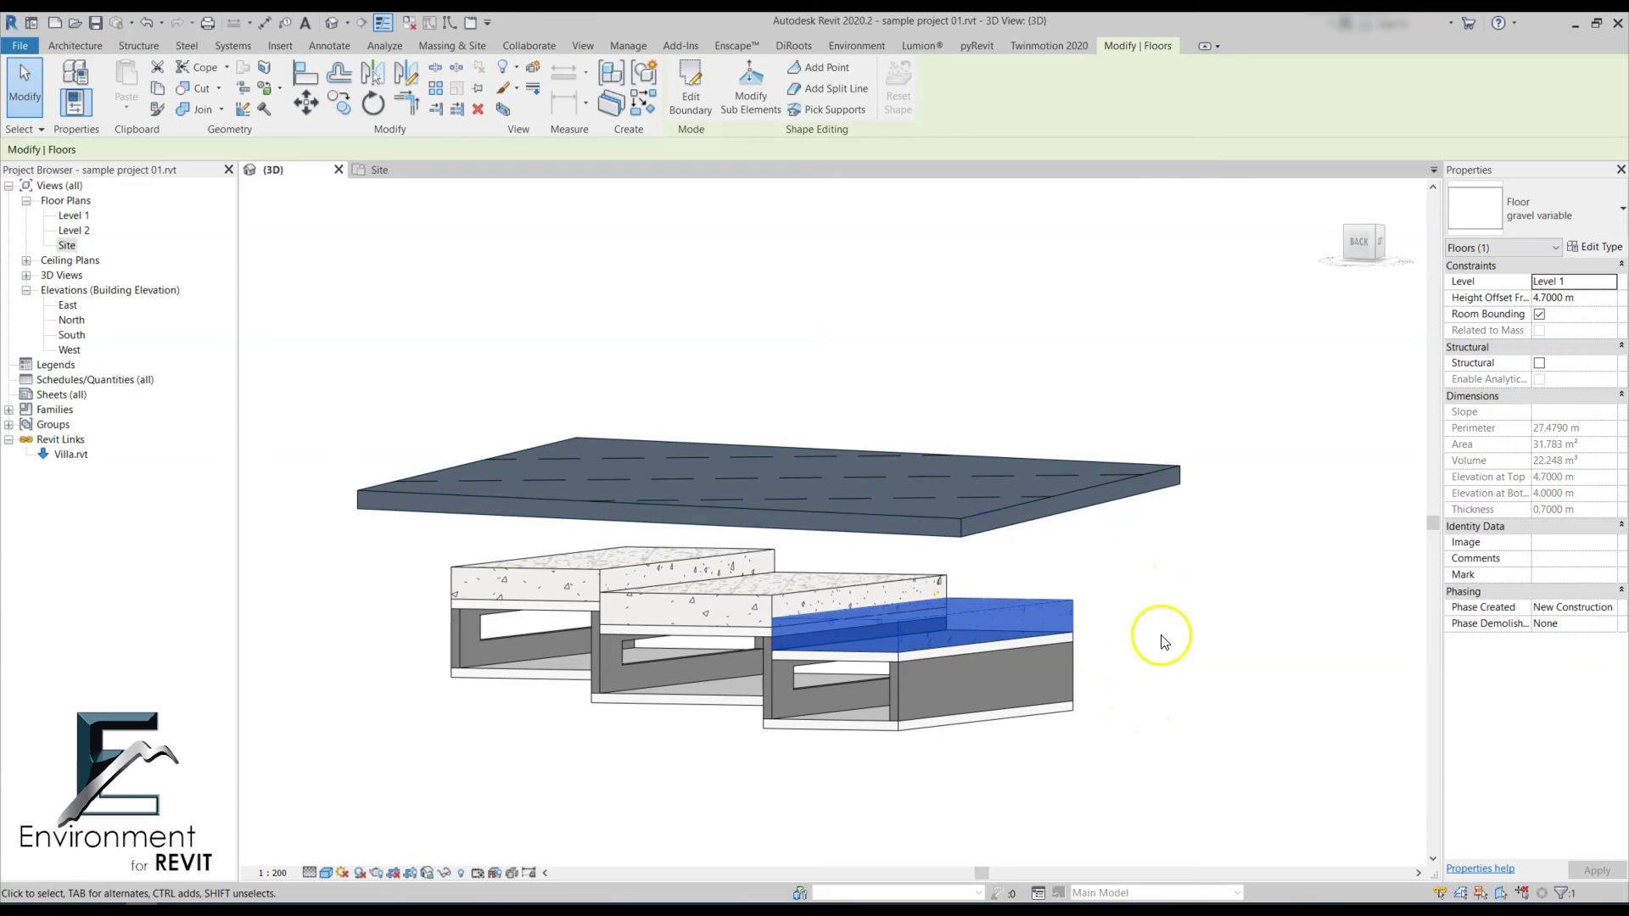
{"action": "scroll", "coordinate": [1059, 642], "scroll_direction": "down", "scroll_amount": 3}
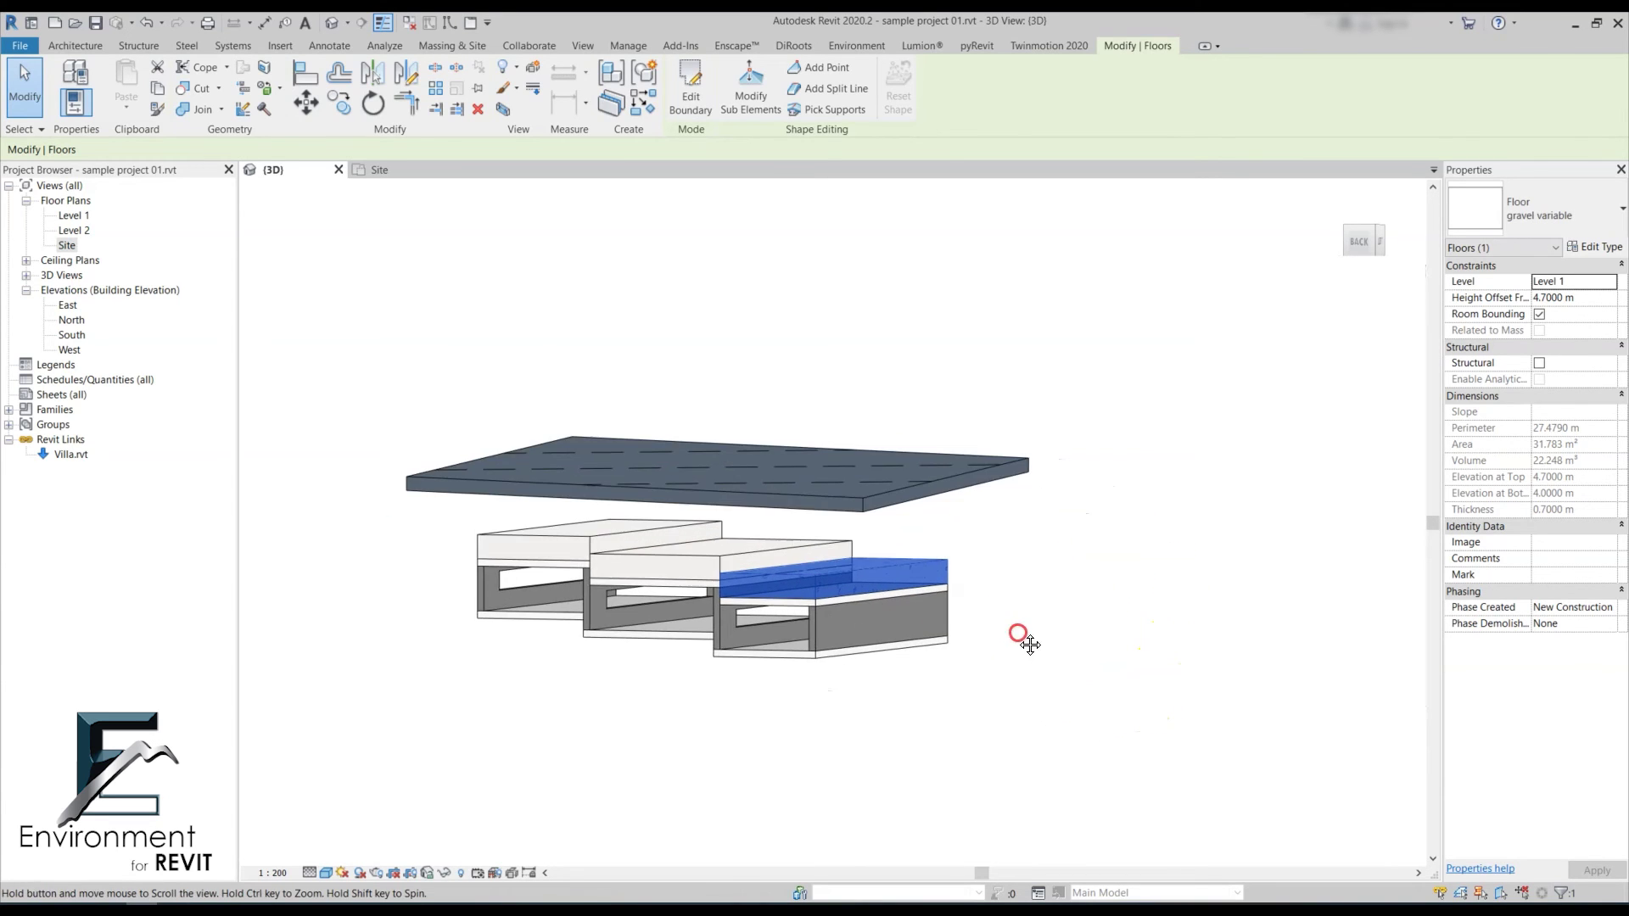
- Clear the floor selection and set the roof slab as the Match Slope target
{"action": "middle_click_drag", "start_coordinate": [1004, 672], "coordinate": [1082, 758], "text": "shift"}
{"action": "left_click", "coordinate": [1082, 757]}
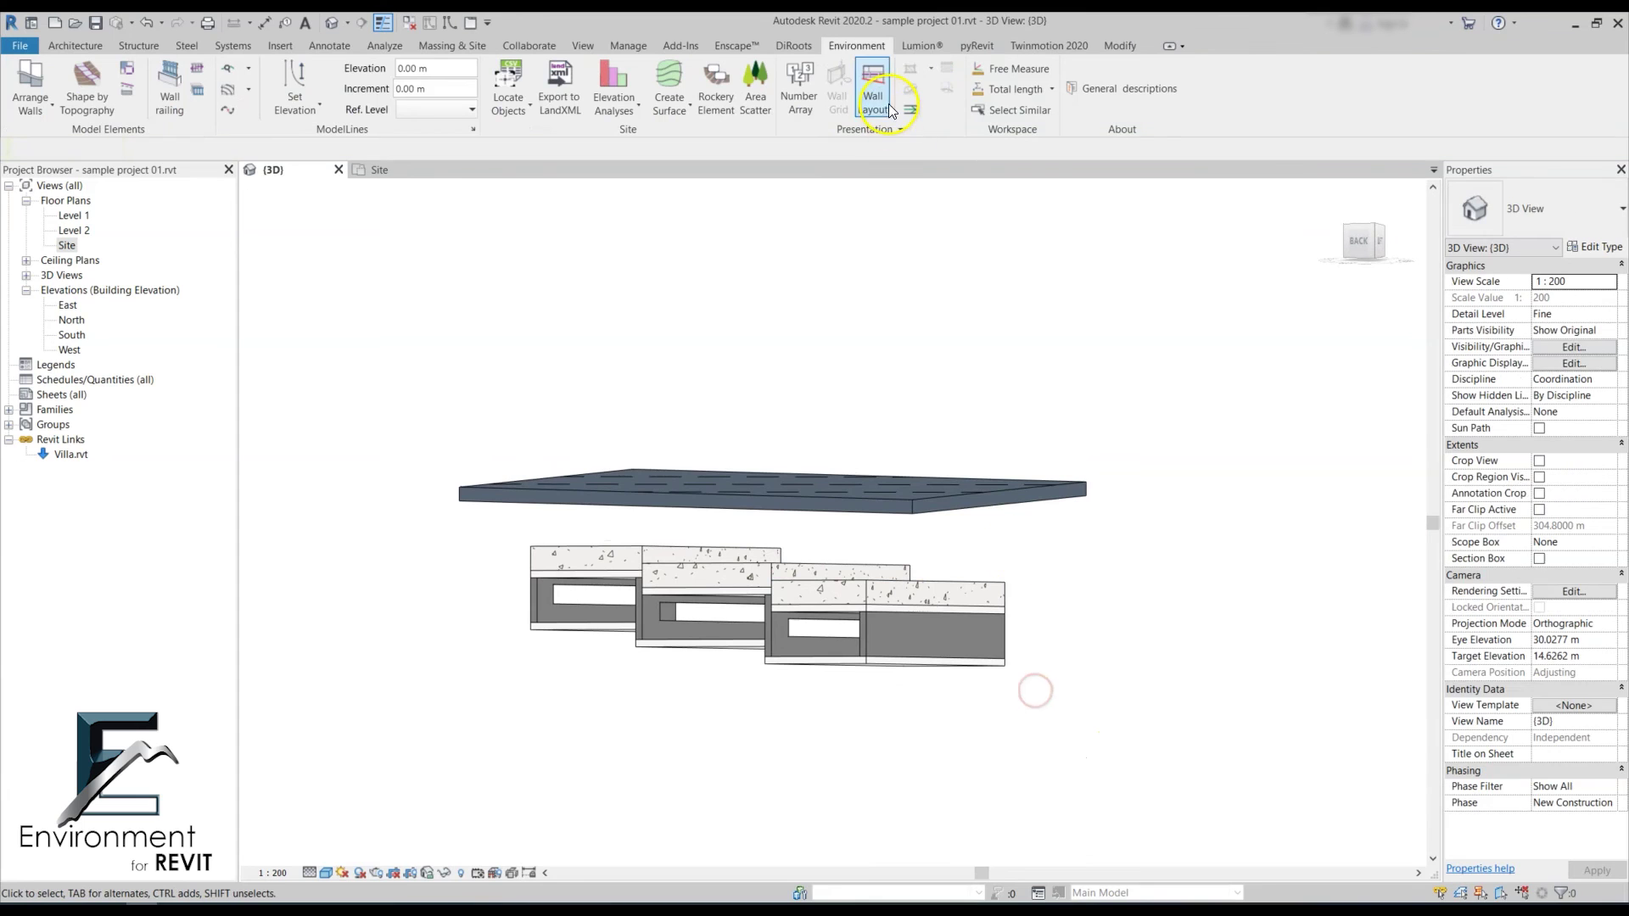
{"action": "left_click", "coordinate": [127, 89]}
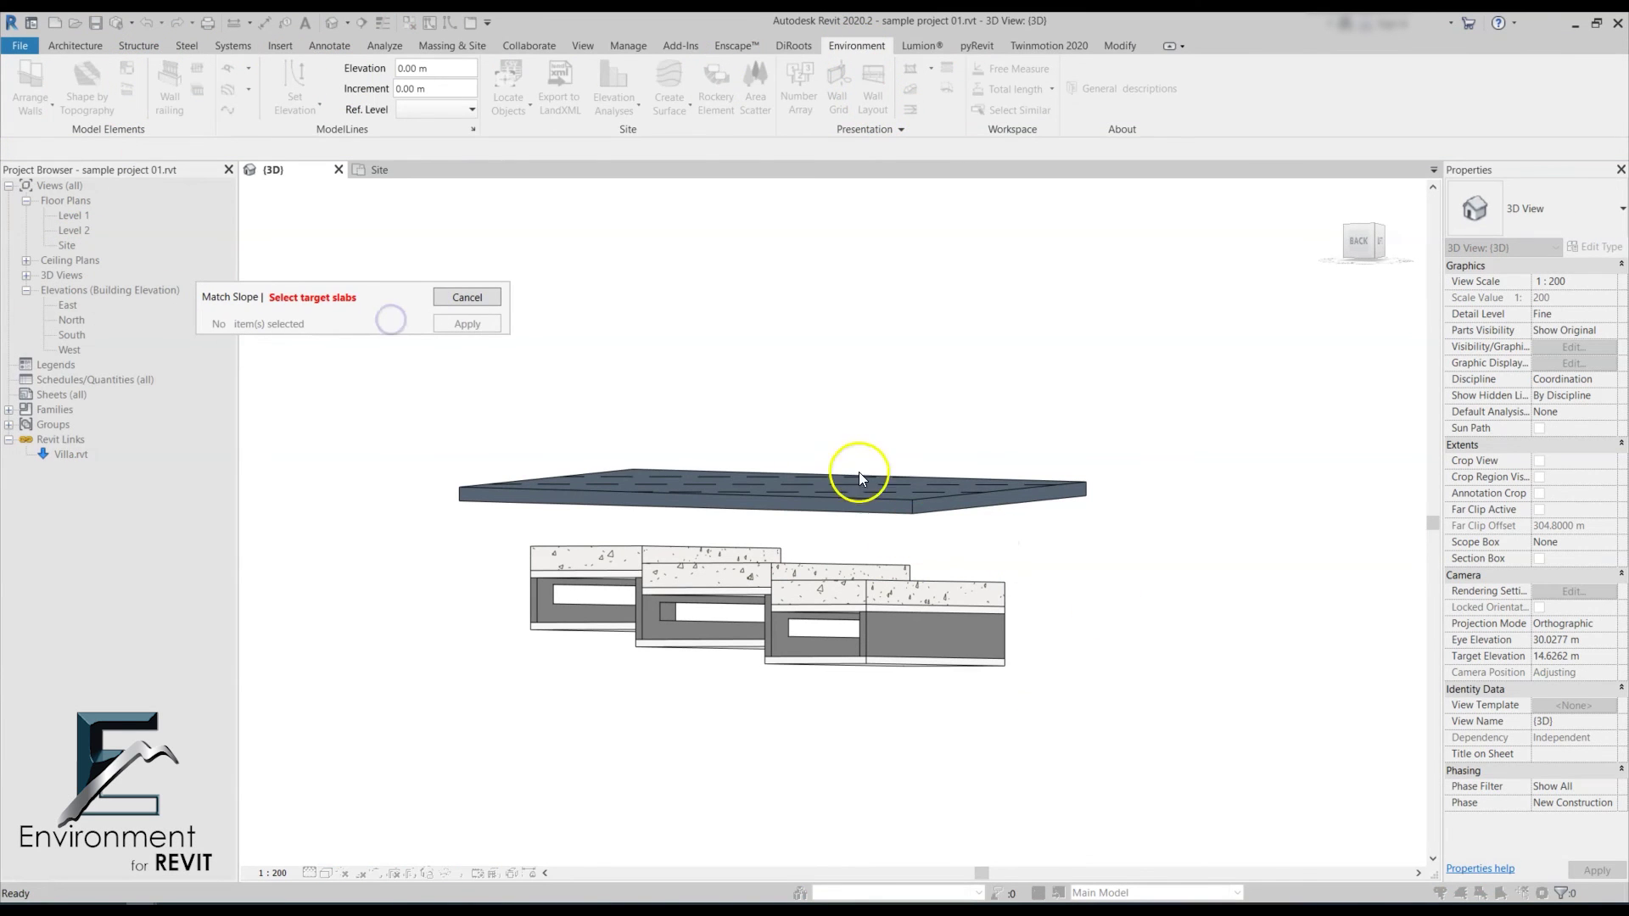
{"action": "left_click", "coordinate": [854, 487]}
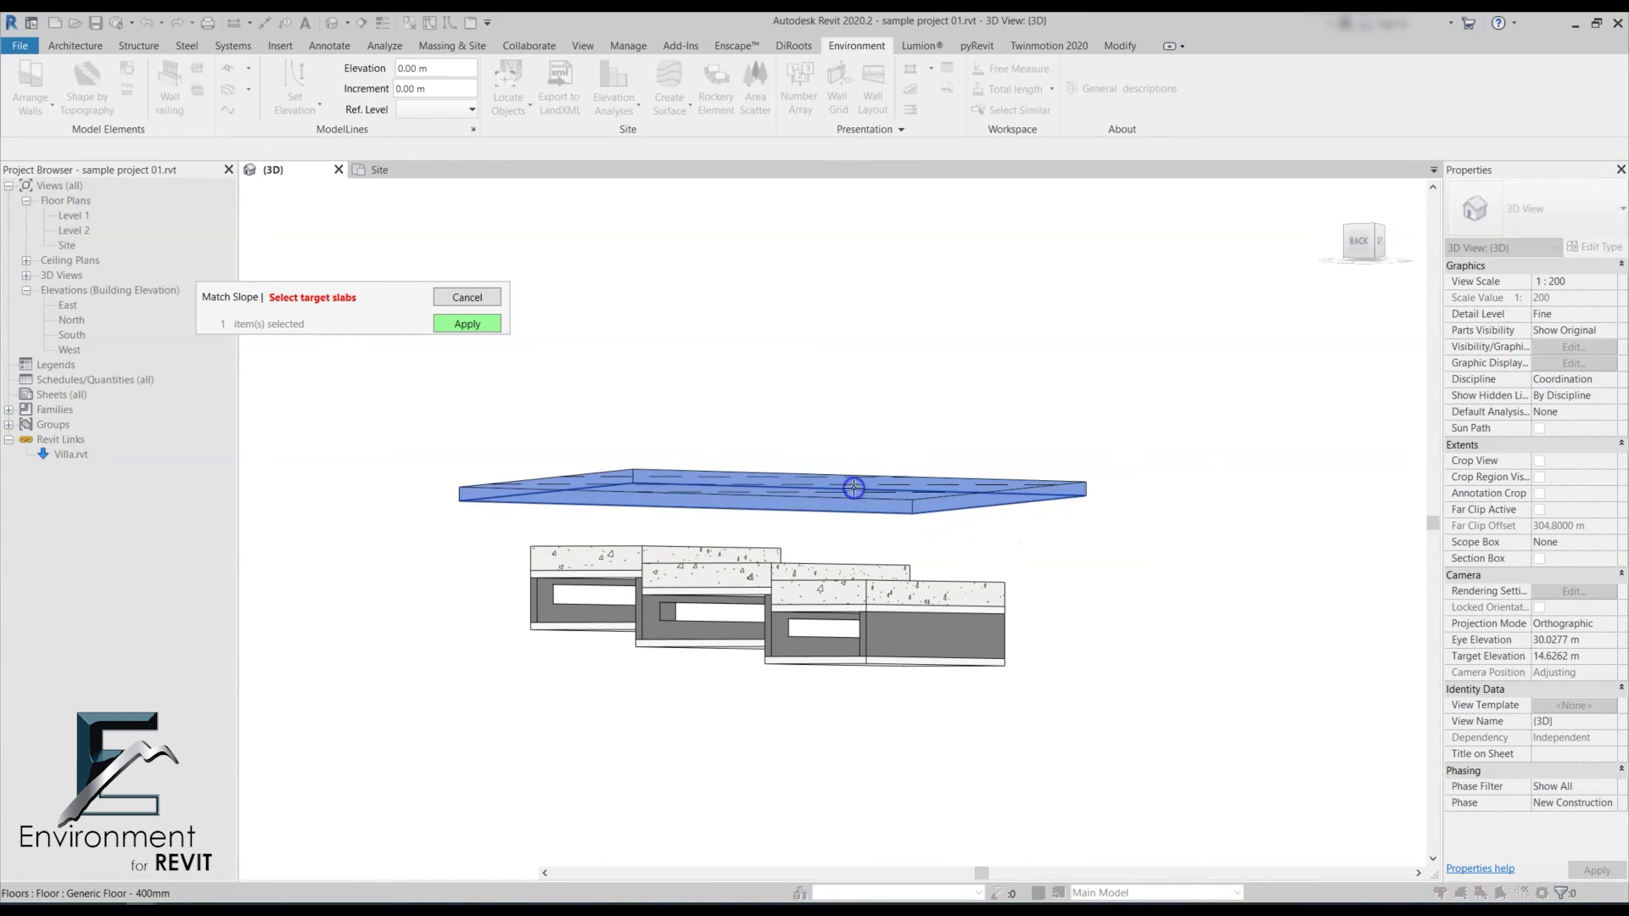
{"action": "left_click", "coordinate": [466, 324]}
- Match the three gravel beds Top To Base to the roof at minimum accuracy
{"action": "middle_click_drag", "start_coordinate": [915, 745], "coordinate": [919, 724], "text": "shift"}
{"action": "left_click", "coordinate": [864, 632]}
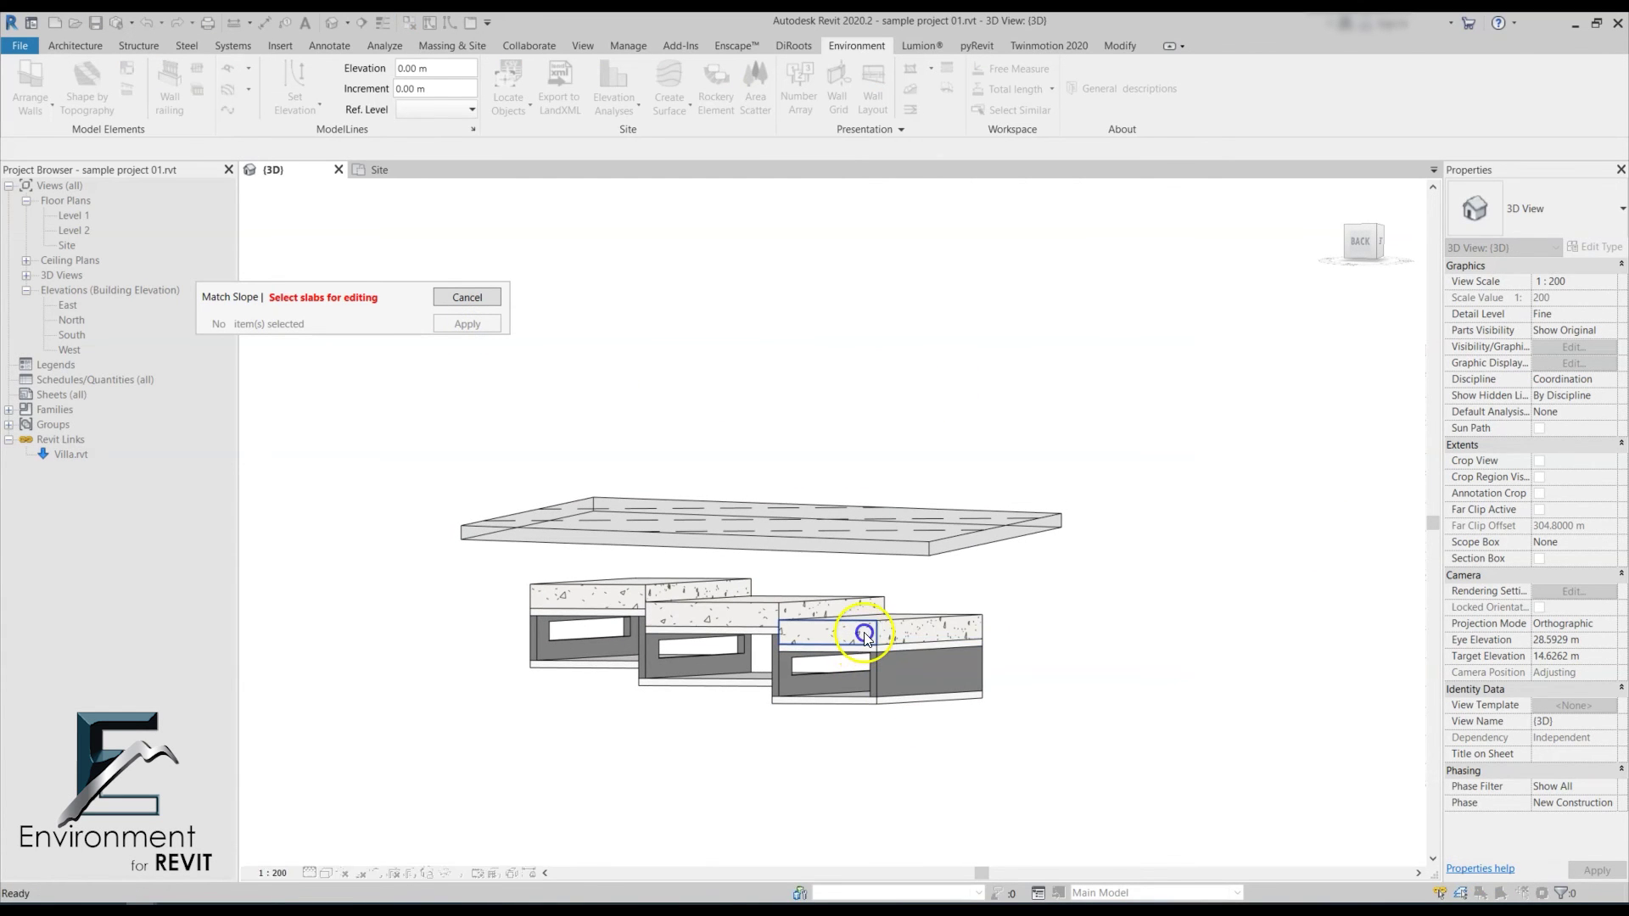
{"action": "left_click", "coordinate": [722, 597]}
{"action": "left_click", "coordinate": [611, 592]}
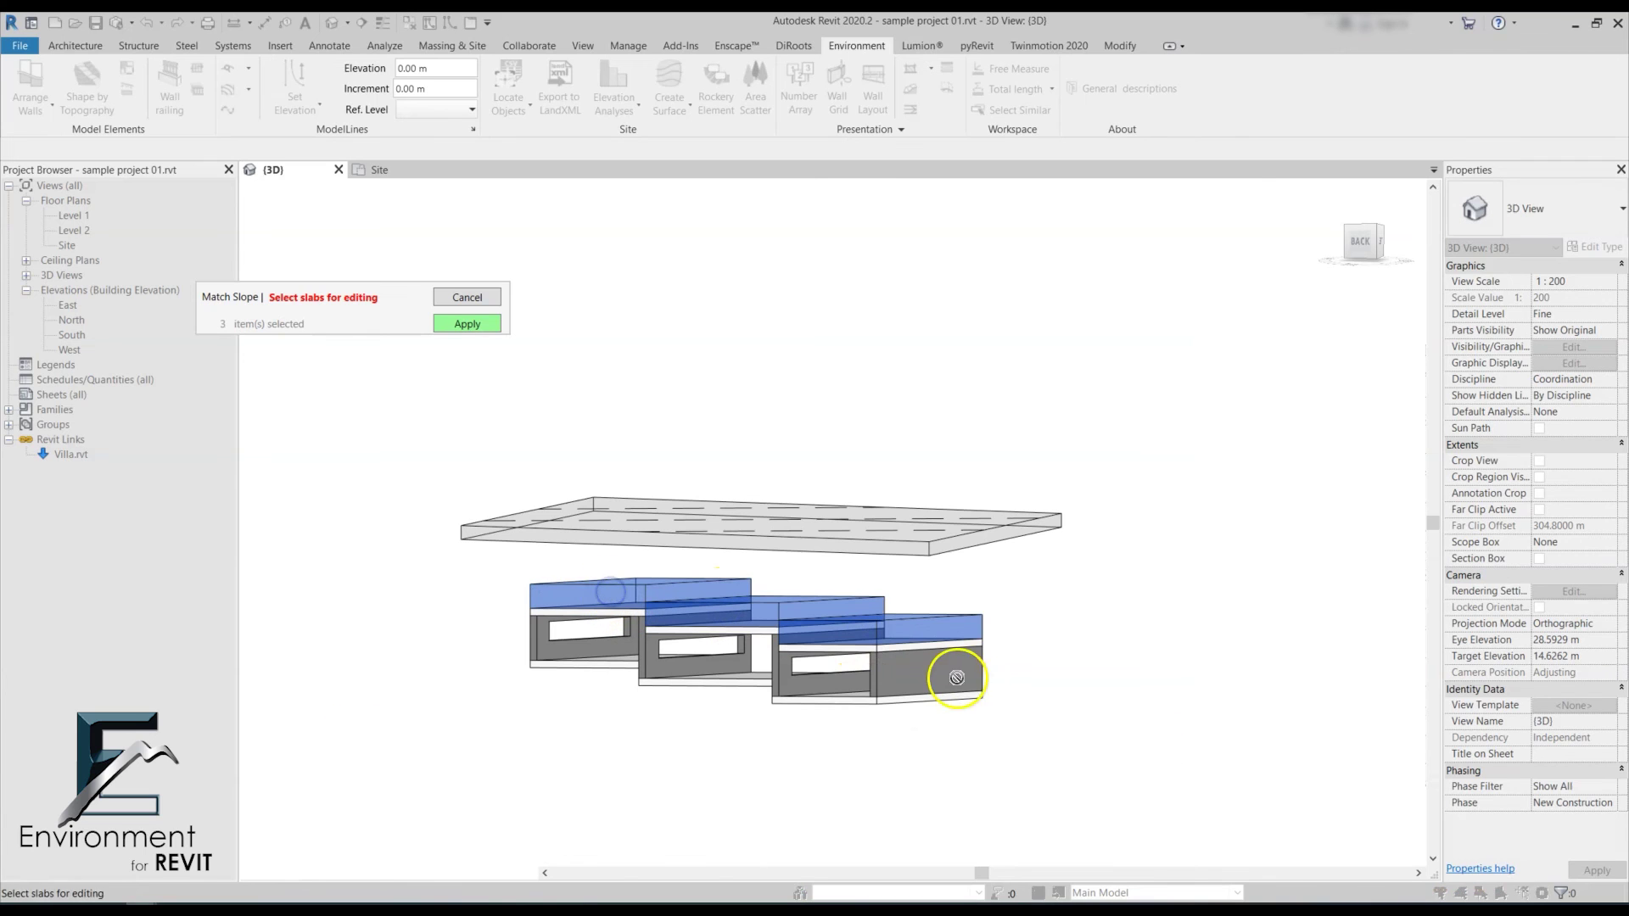
{"action": "left_click", "coordinate": [486, 323]}
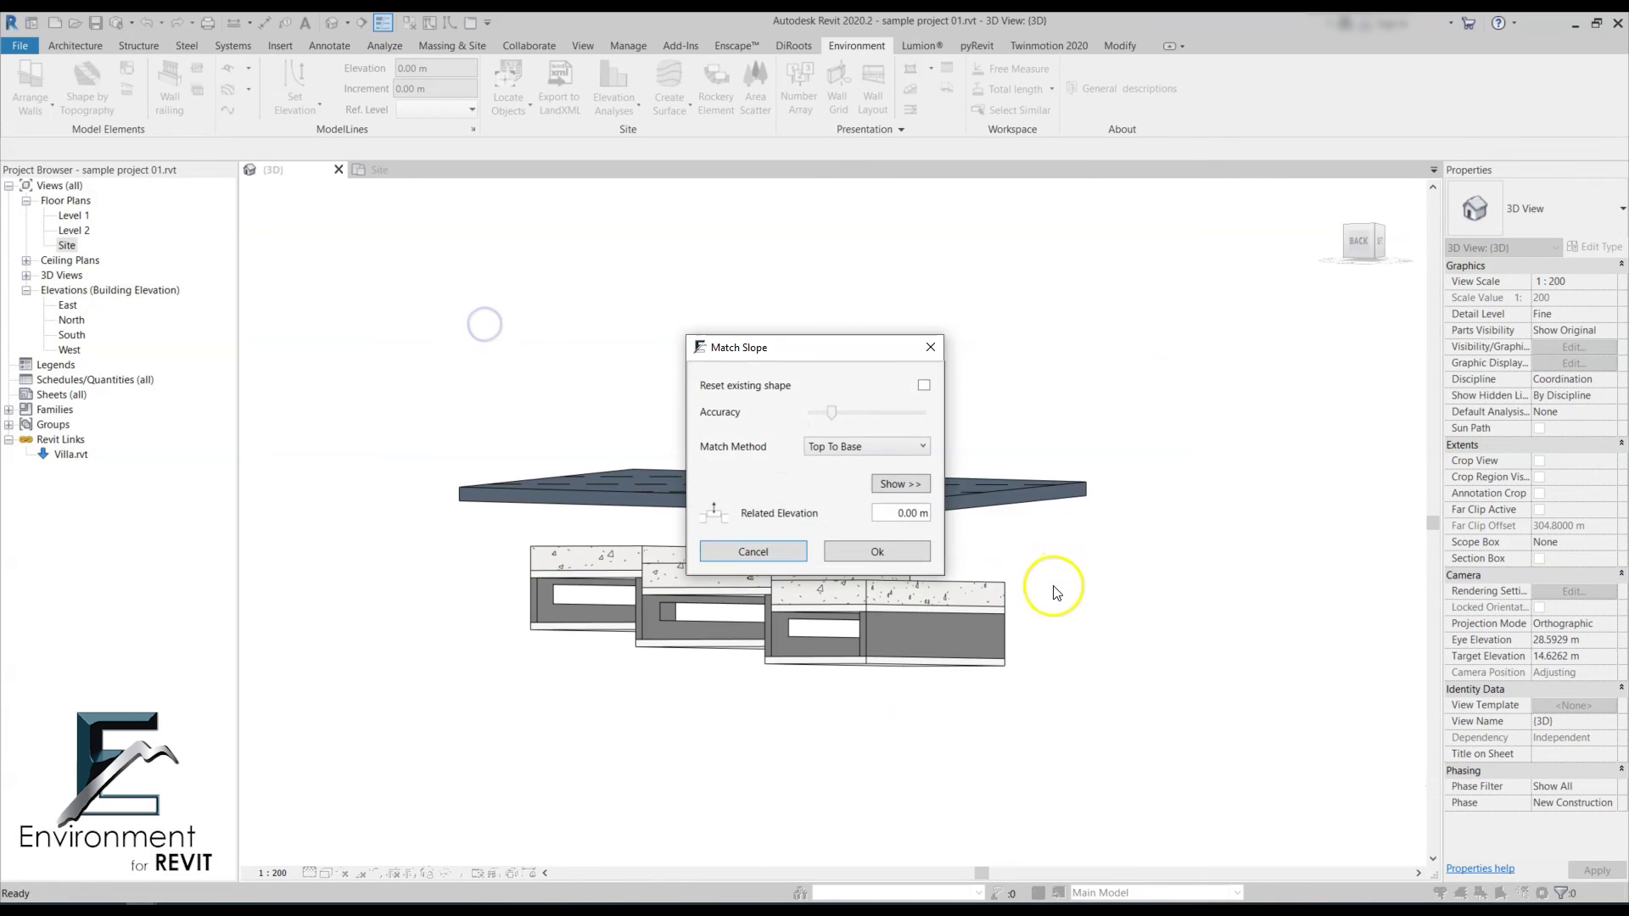
{"action": "left_click_drag", "start_coordinate": [834, 418], "coordinate": [794, 414]}
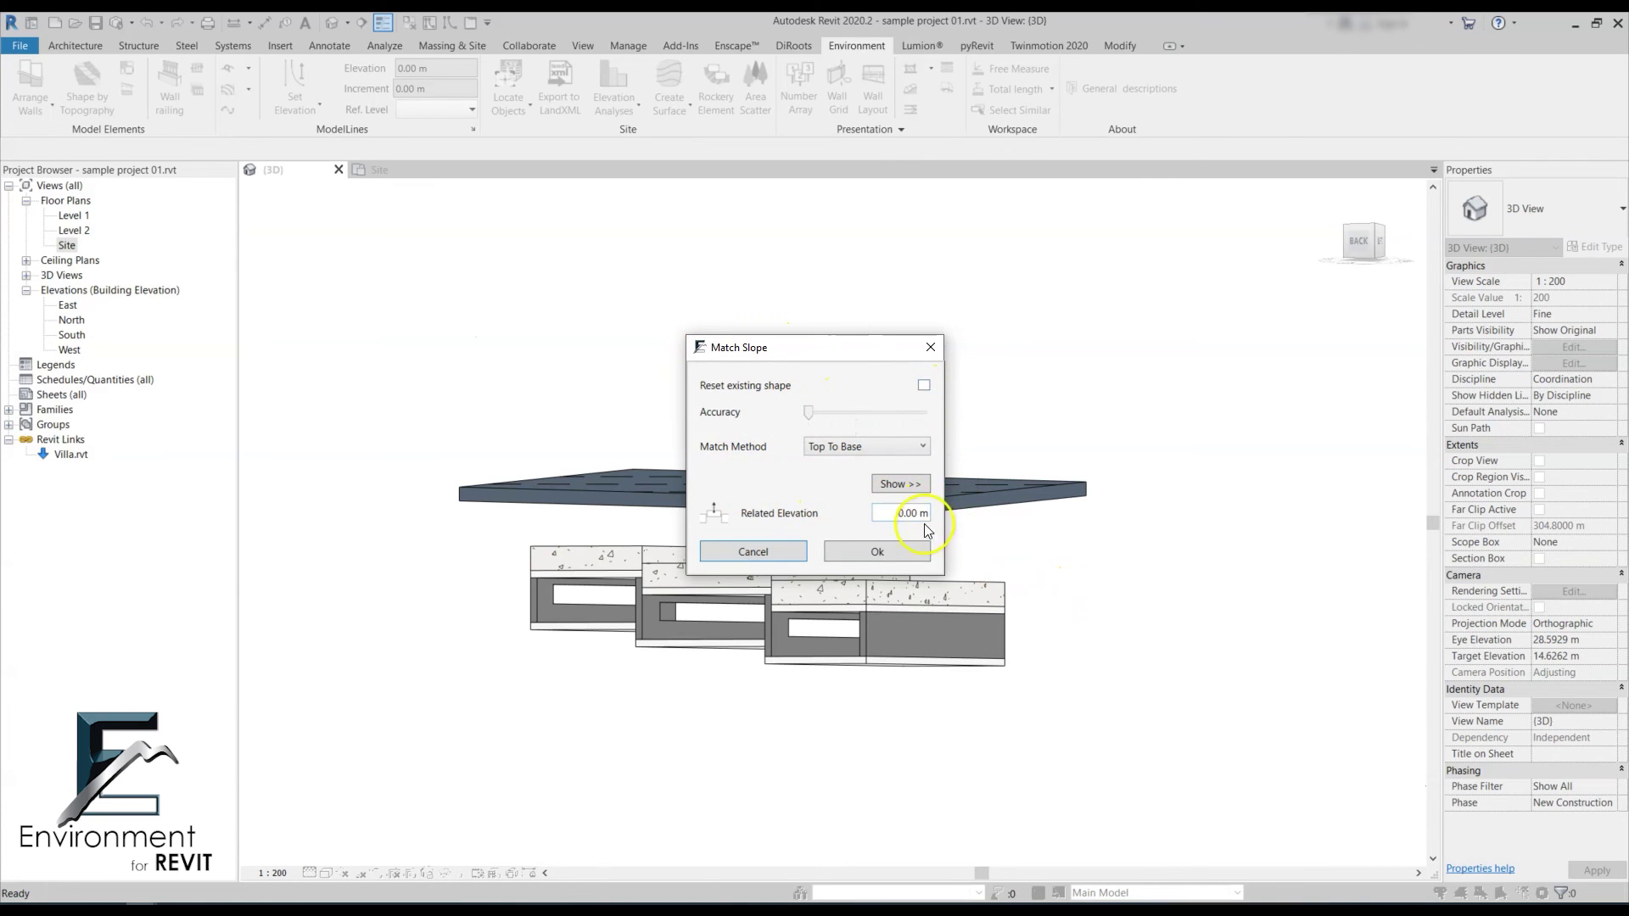
{"action": "left_click", "coordinate": [874, 556]}
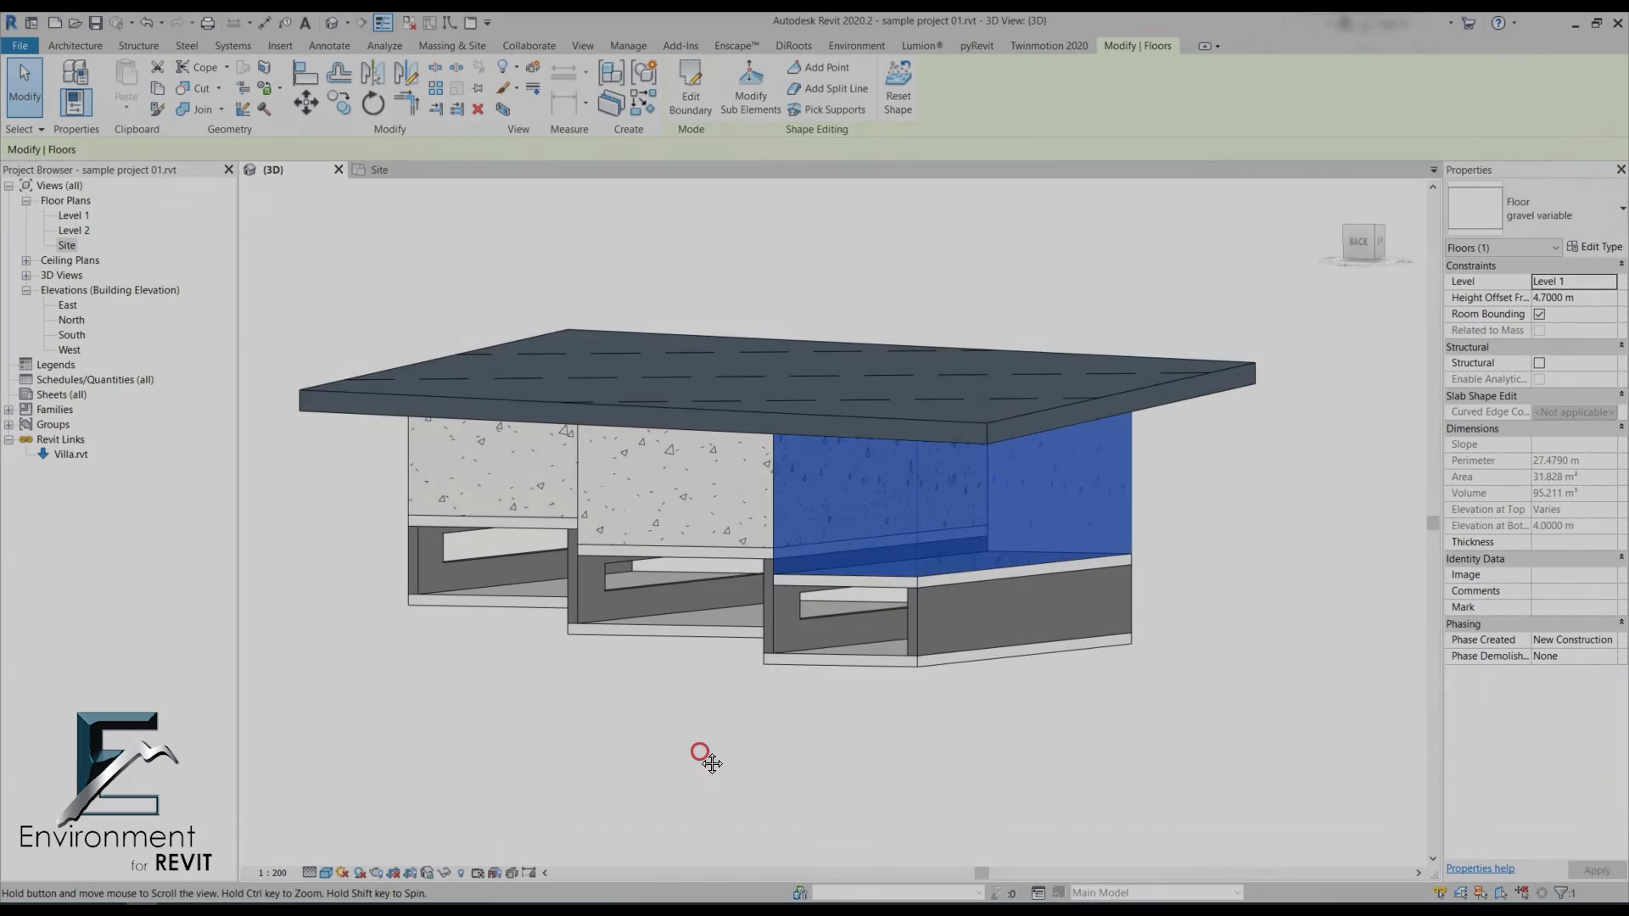
{"action": "middle_click_drag", "start_coordinate": [705, 756], "coordinate": [608, 750], "text": "shift"}
{"action": "middle_click_drag", "start_coordinate": [534, 711], "coordinate": [729, 779], "text": "shift"}
{"action": "left_click", "coordinate": [944, 670]}
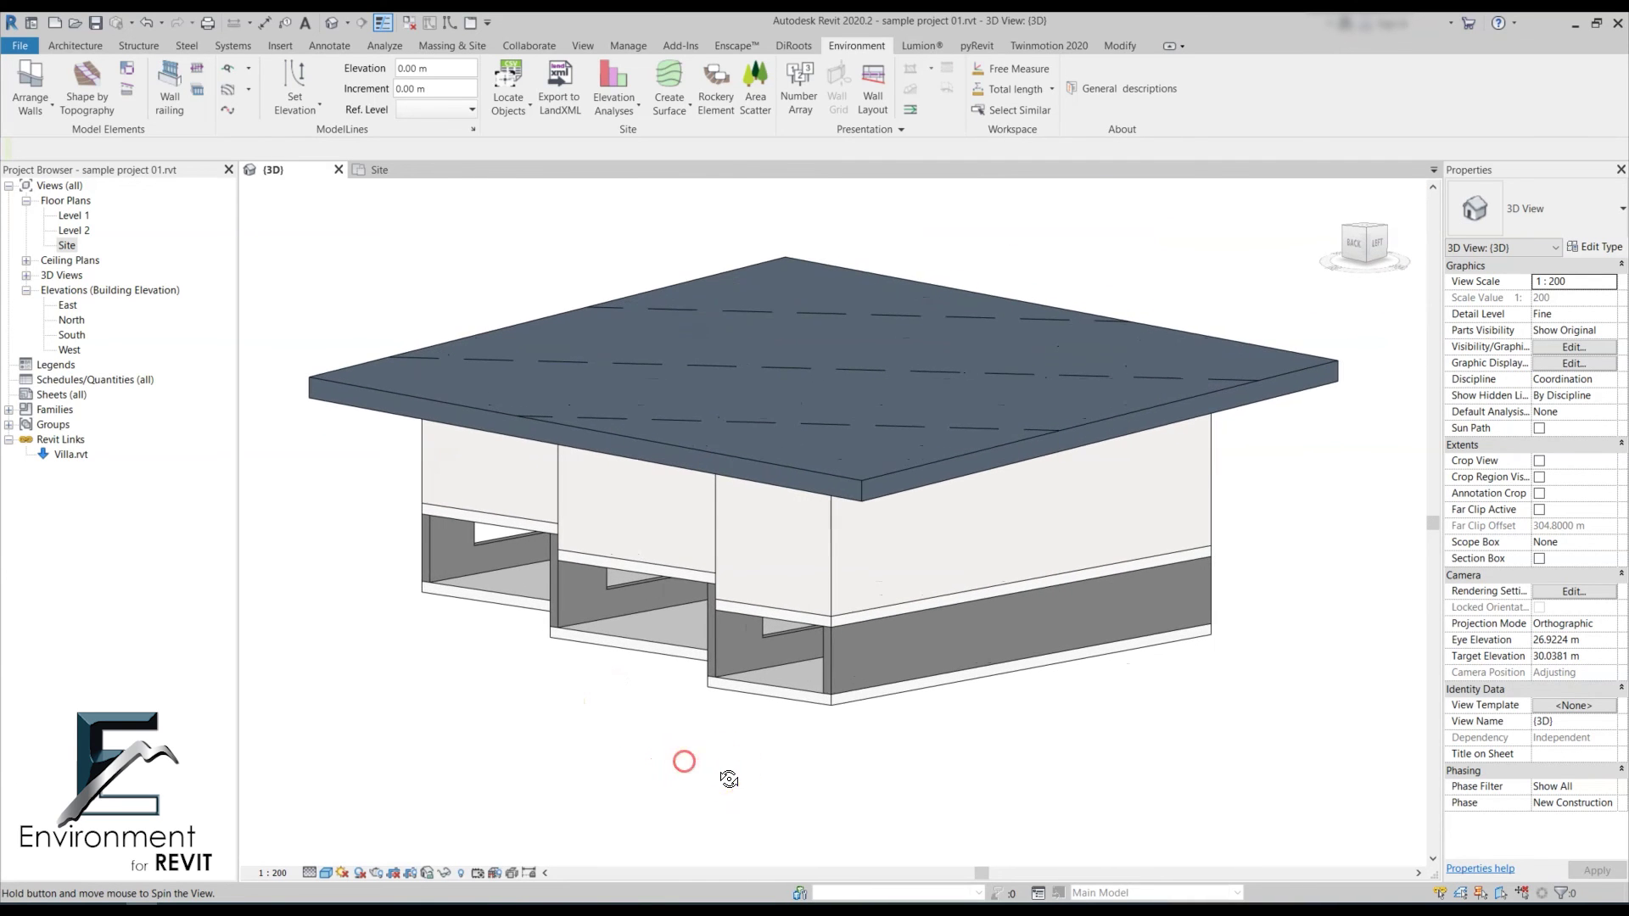
{"action": "scroll", "coordinate": [807, 676], "scroll_direction": "down", "scroll_amount": 2}
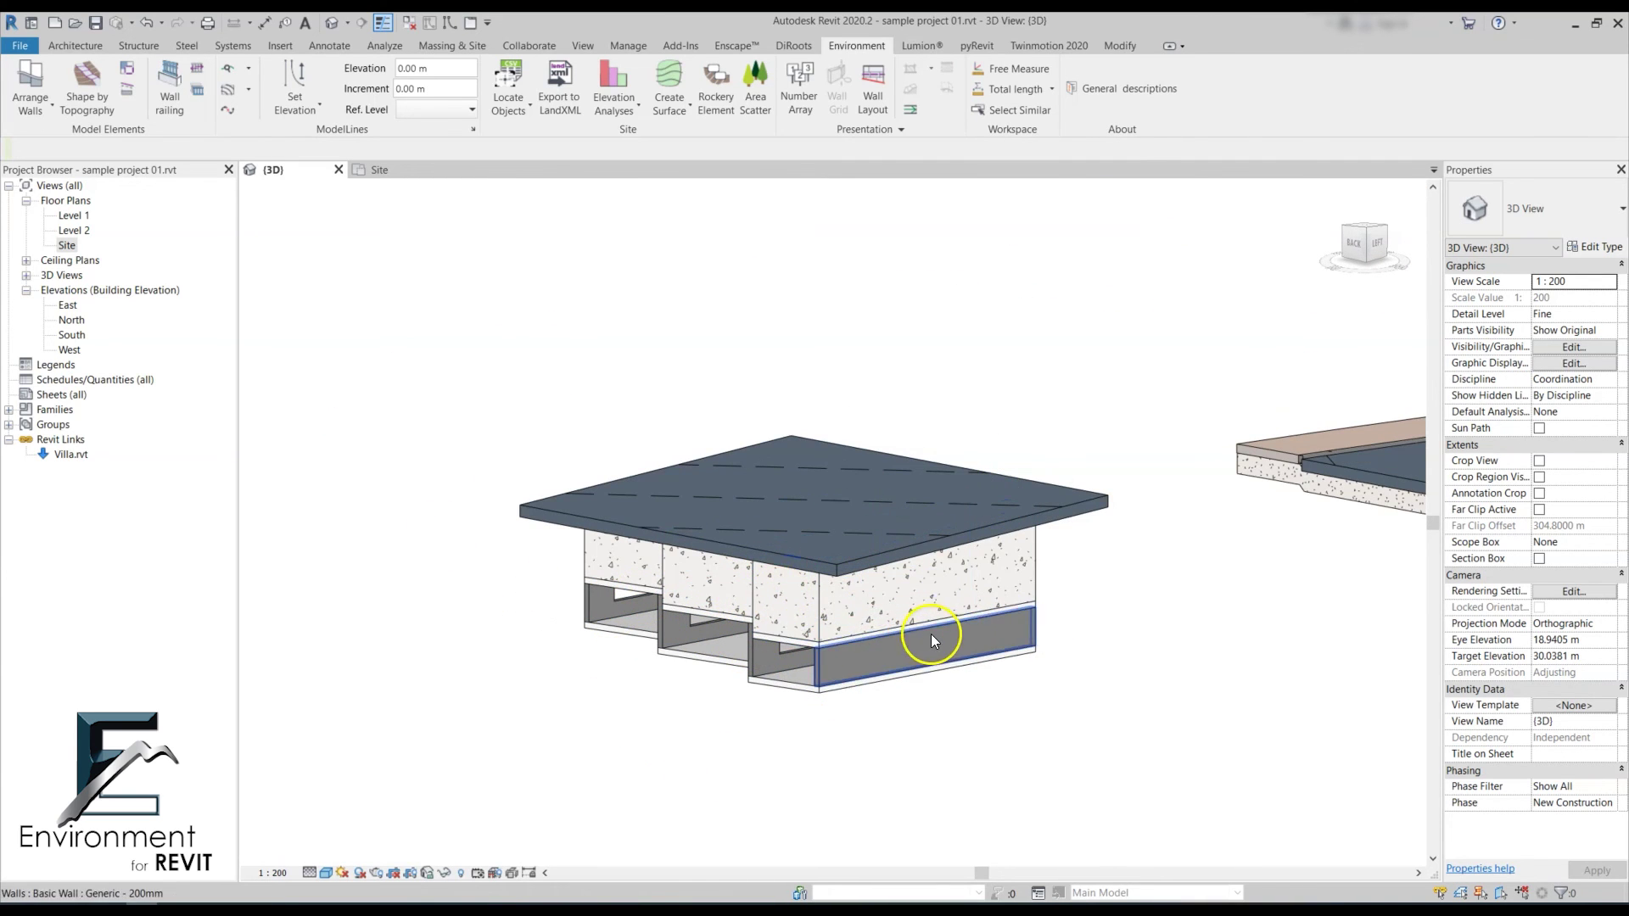
{"action": "scroll", "coordinate": [761, 612], "scroll_direction": "down", "scroll_amount": 4}
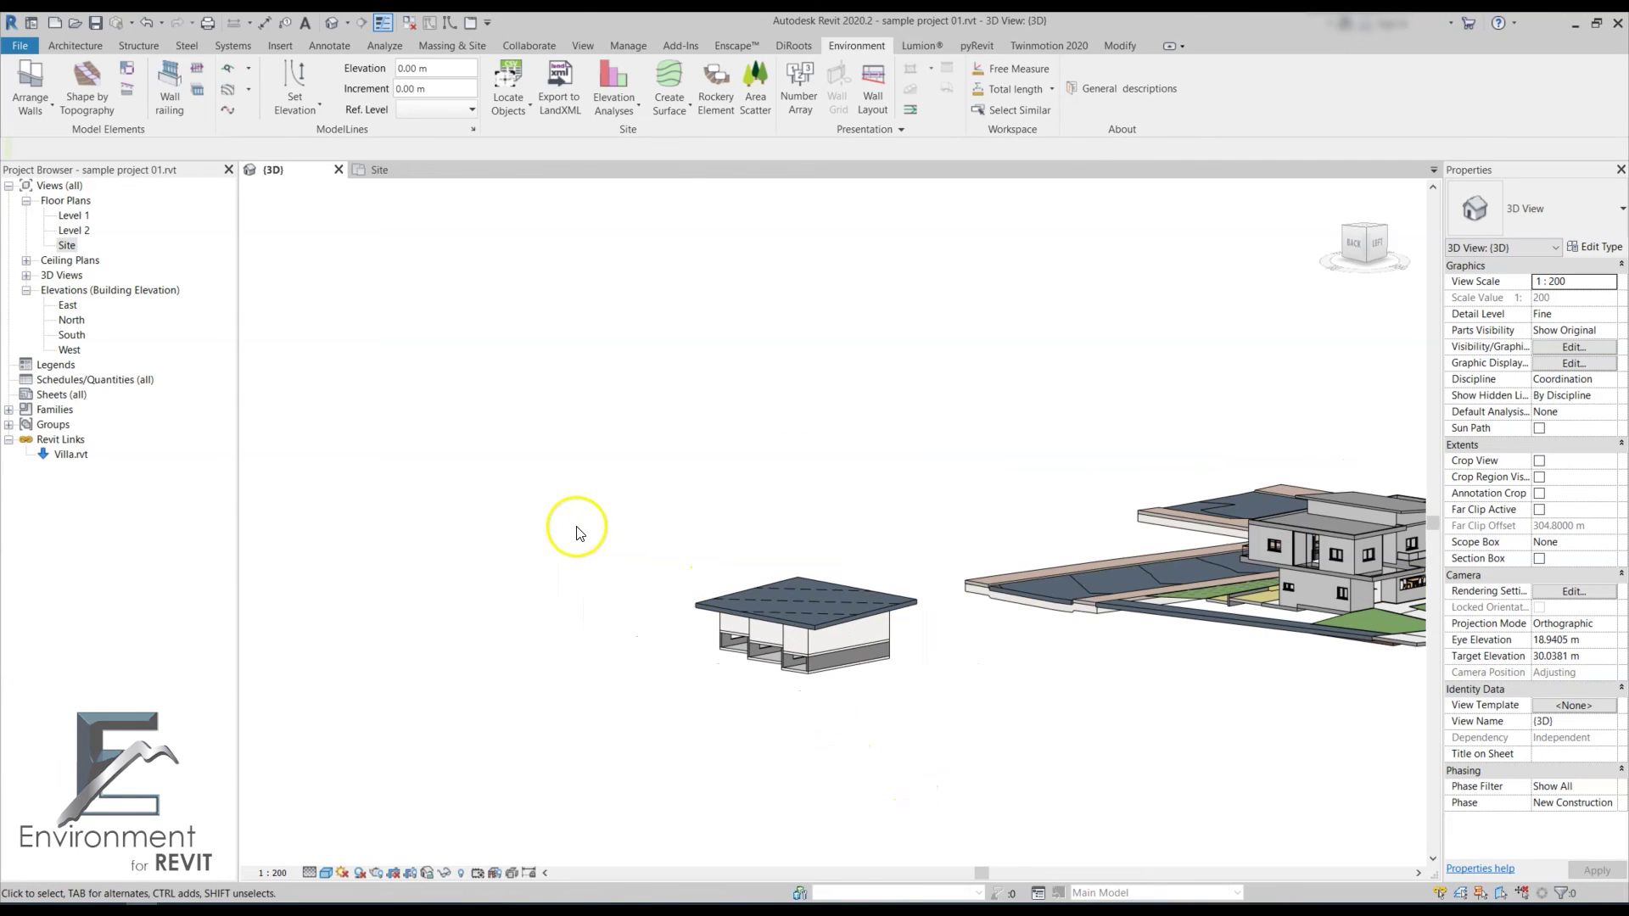
{"action": "scroll", "coordinate": [942, 615], "scroll_direction": "up", "scroll_amount": 3}
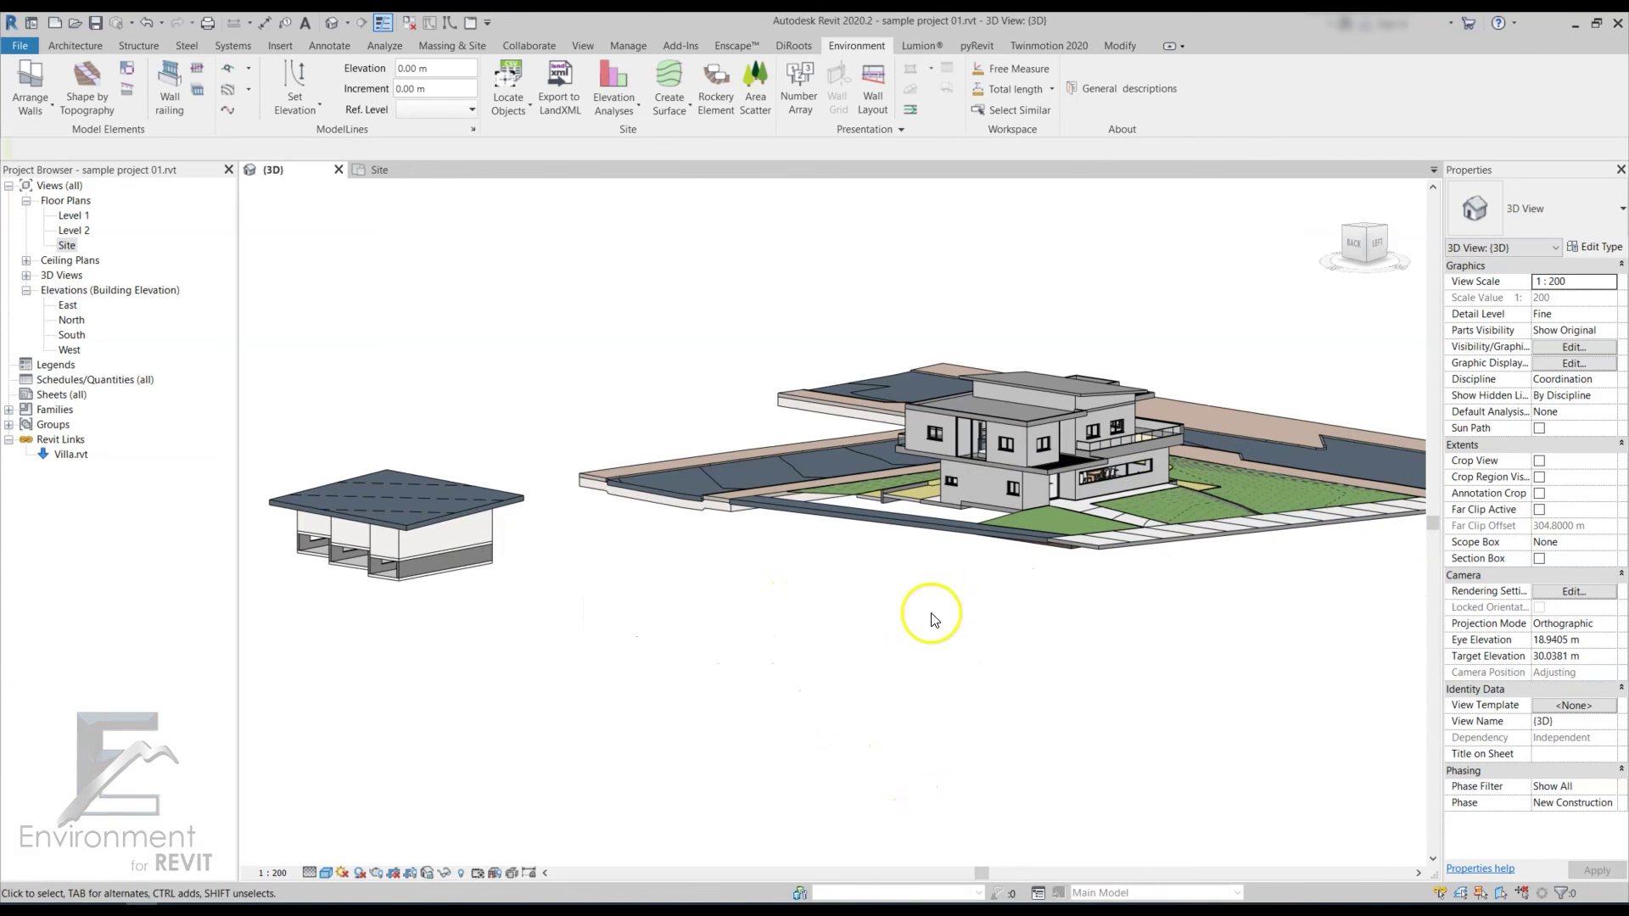
{"action": "middle_click_drag", "start_coordinate": [927, 716], "coordinate": [1124, 642], "text": "shift"}
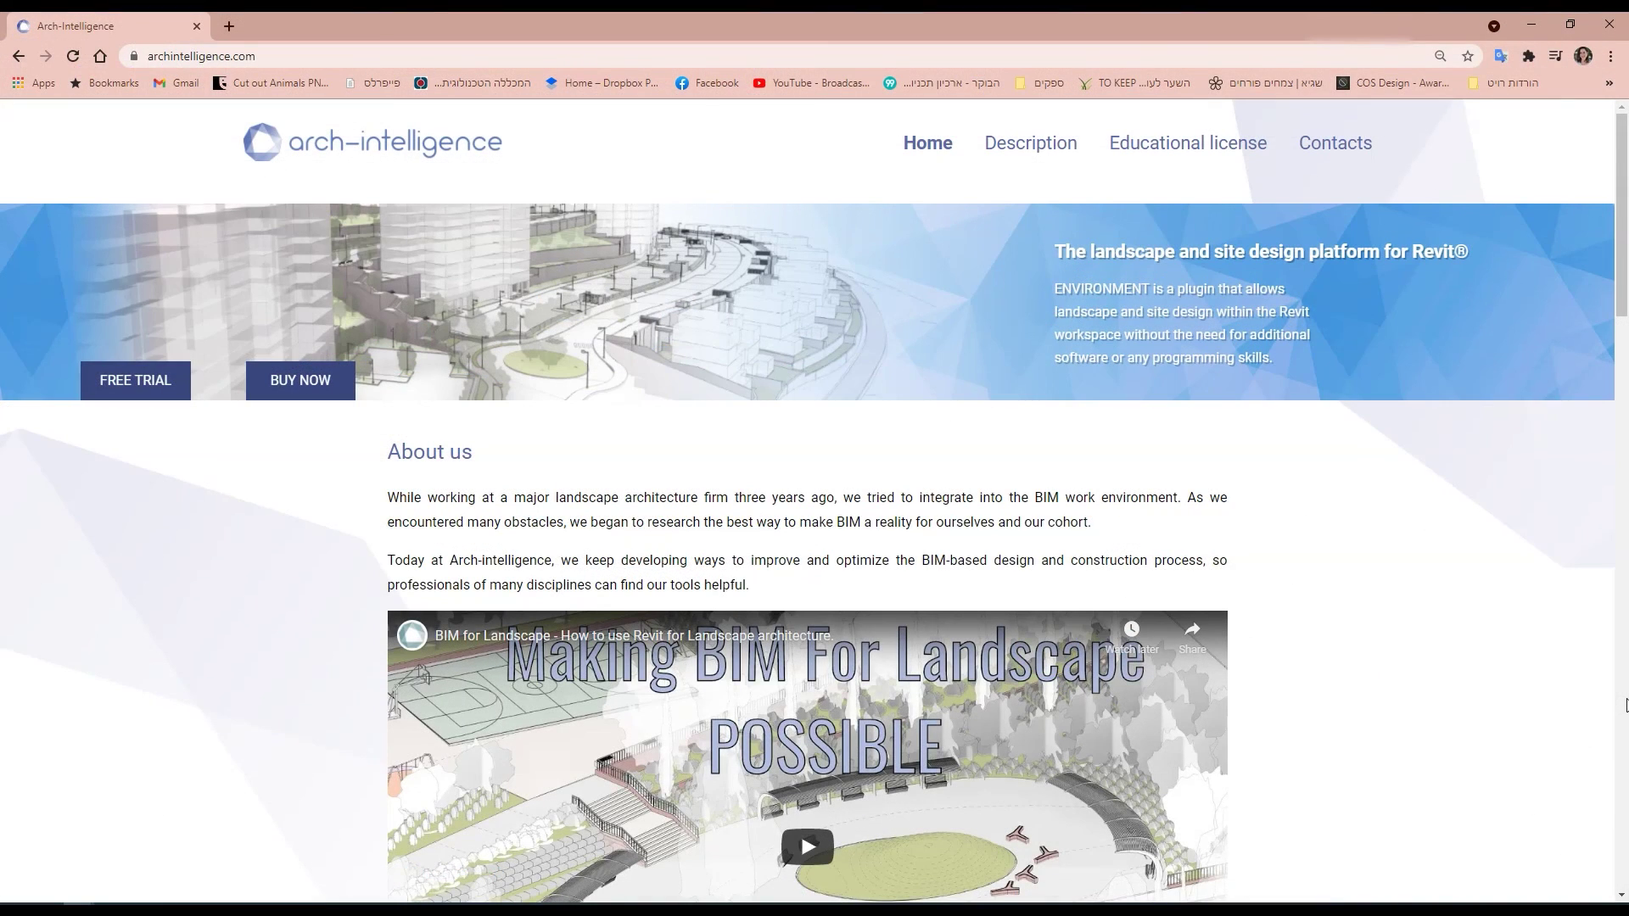
- Scroll down through the Arch-Intelligence home page features and back up
{"action": "scroll", "coordinate": [1371, 543], "scroll_direction": "down", "scroll_amount": 15}
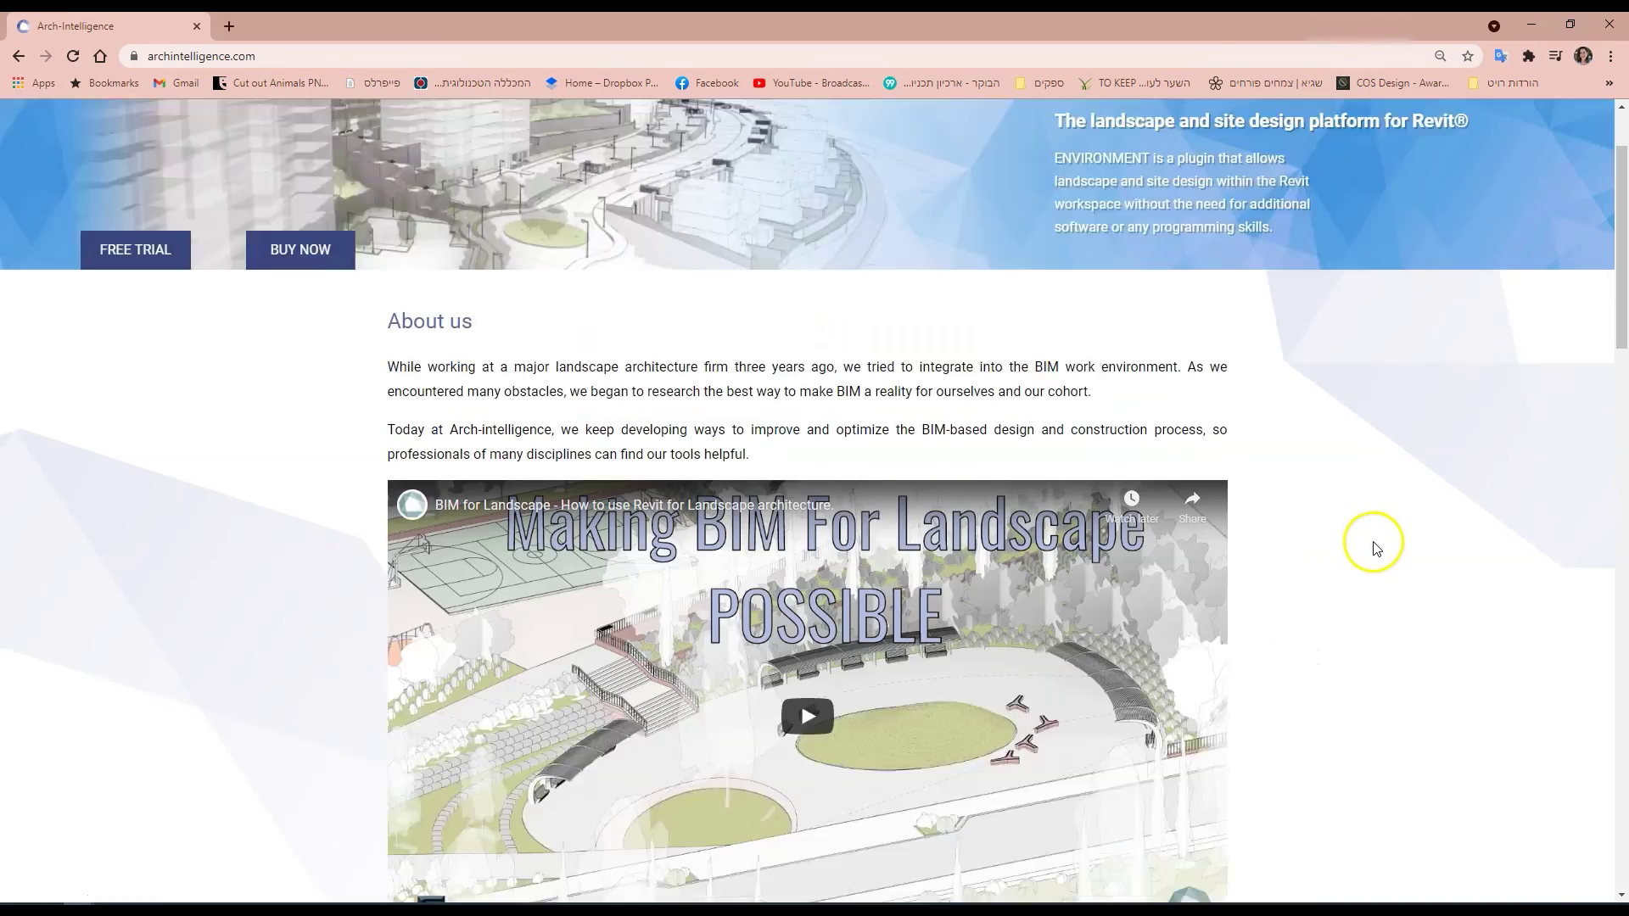
{"action": "scroll", "coordinate": [1372, 548], "scroll_direction": "down", "scroll_amount": 9}
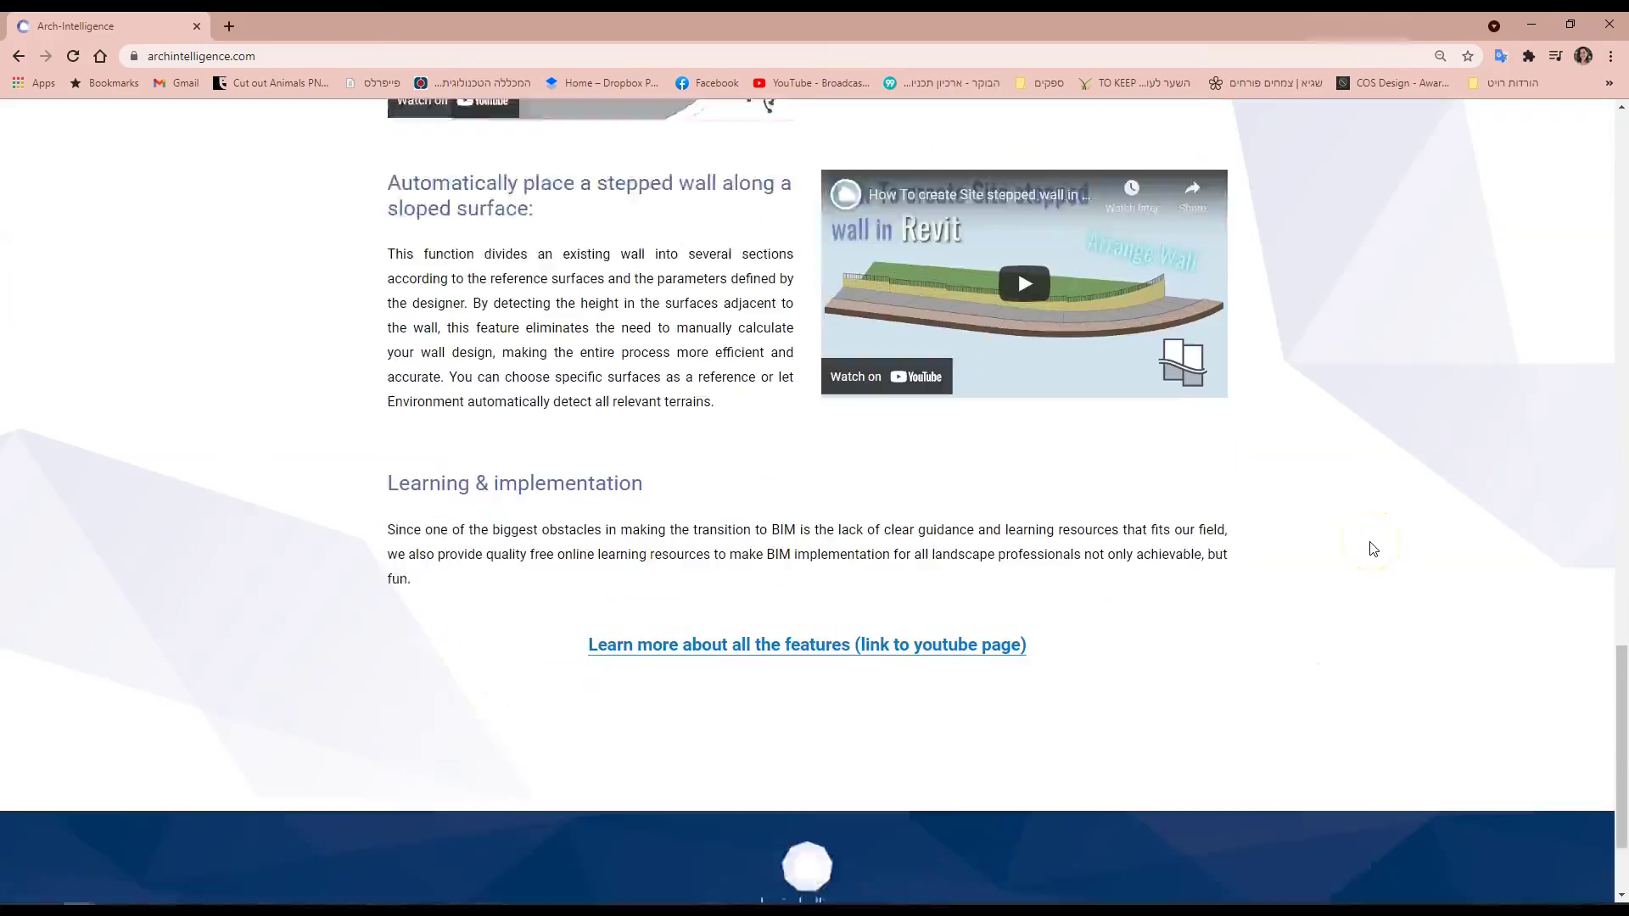
{"action": "scroll", "coordinate": [1375, 549], "scroll_direction": "up", "scroll_amount": 13}
{"action": "scroll", "coordinate": [1374, 549], "scroll_direction": "up", "scroll_amount": 10}
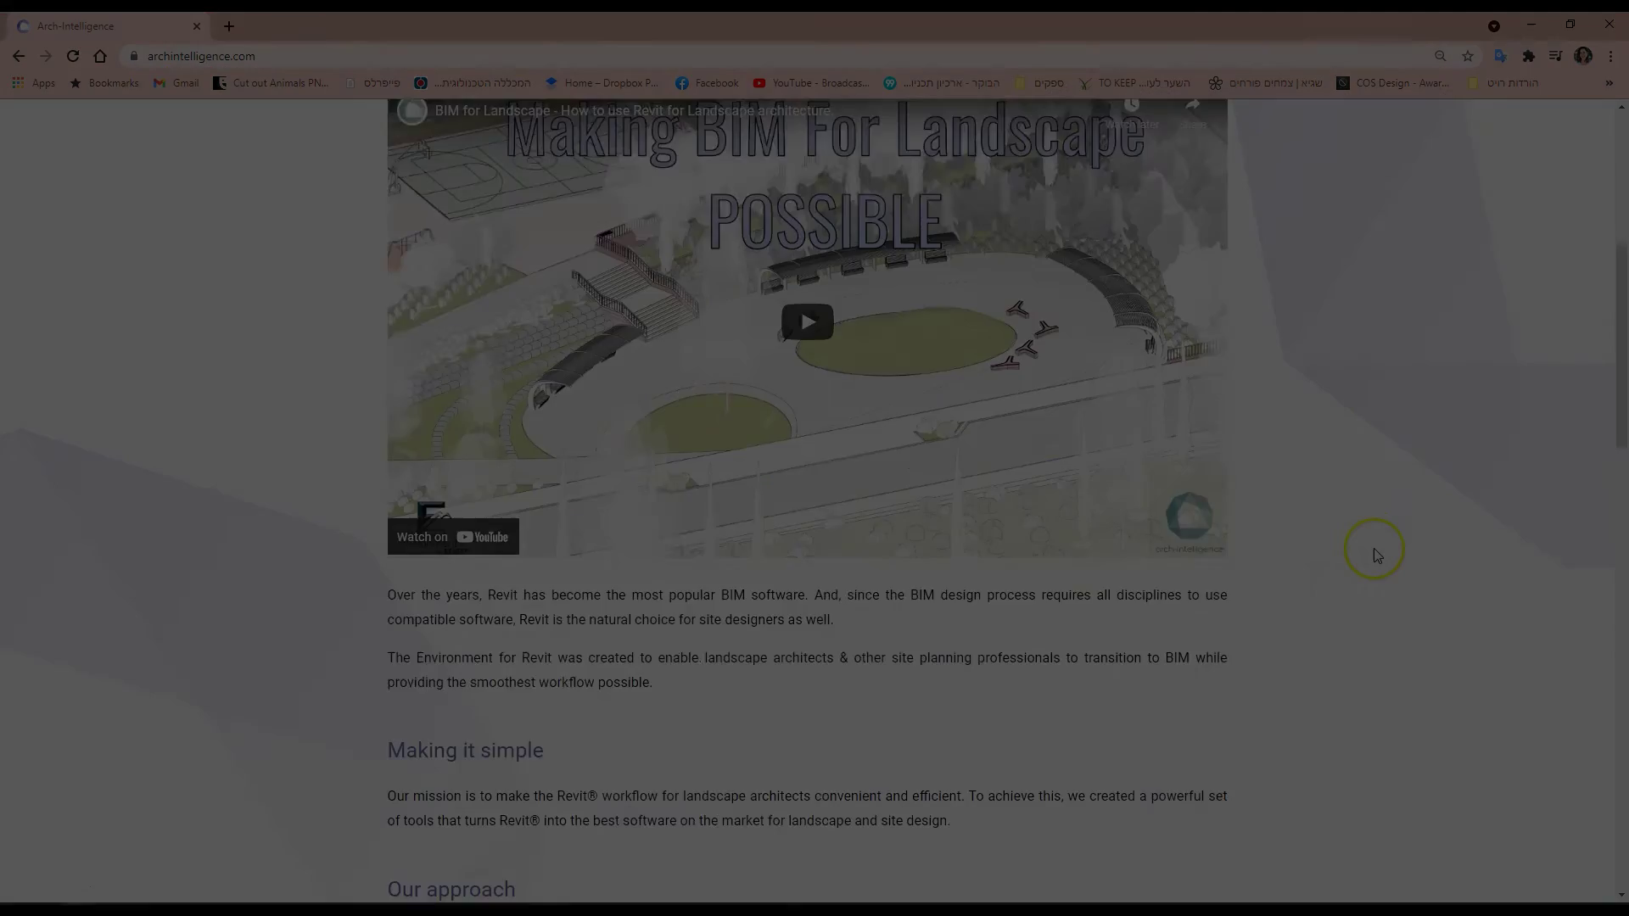